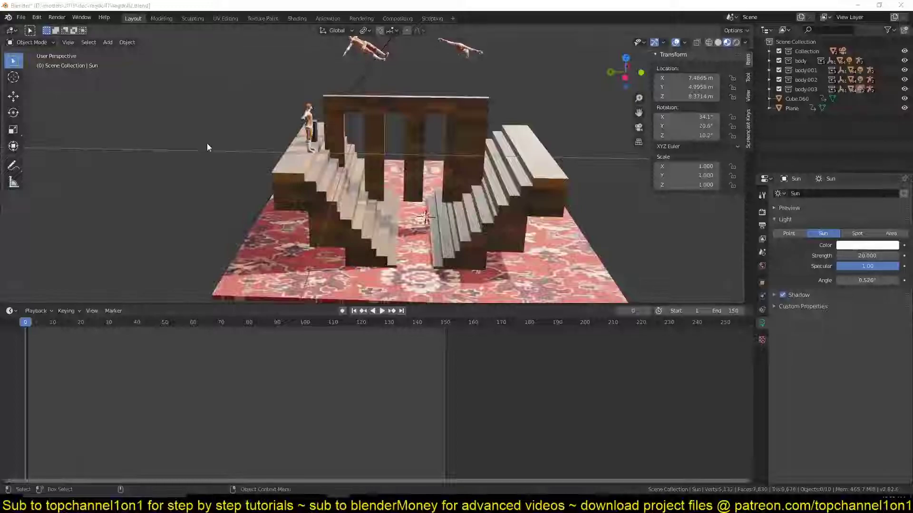
Play the stairs ragdoll simulation and orbit around the collapsing stairs while it runs.
key(space)
mouse_move(225, 119)
middle_down()
mouse_move(198, 187)
mouse_move(221, 146)
mouse_move(366, 152)
middle_up()
scroll(376, 152, up, 5)
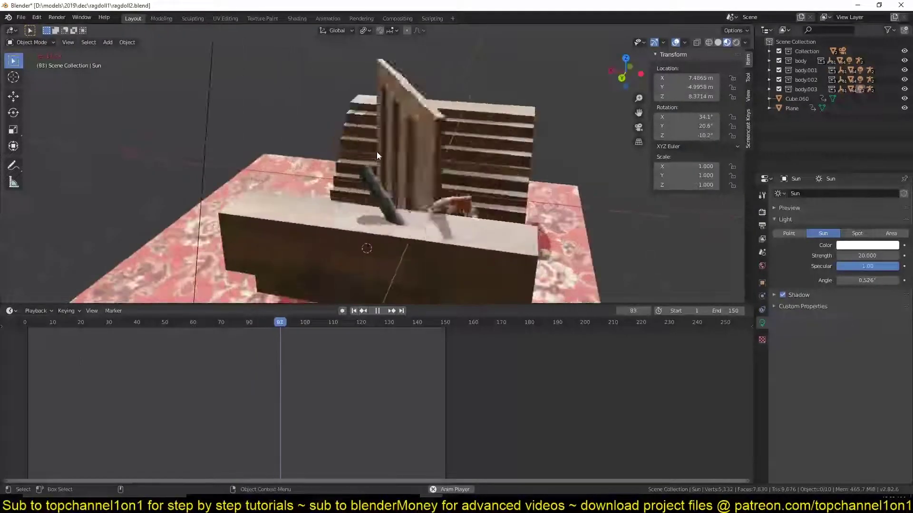
scroll(404, 158, down, 4)
mouse_move(475, 146)
middle_down()
mouse_move(229, 156)
mouse_move(452, 174)
middle_up()
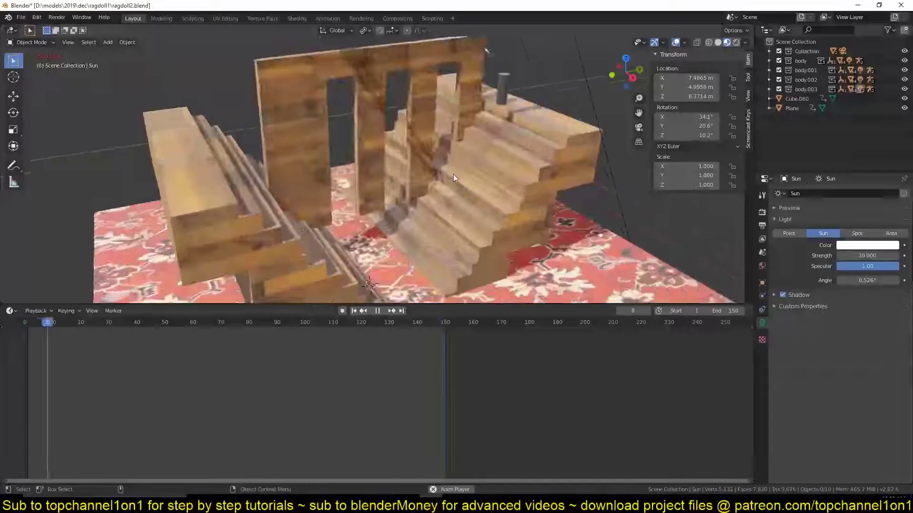
scroll(494, 158, up, 3)
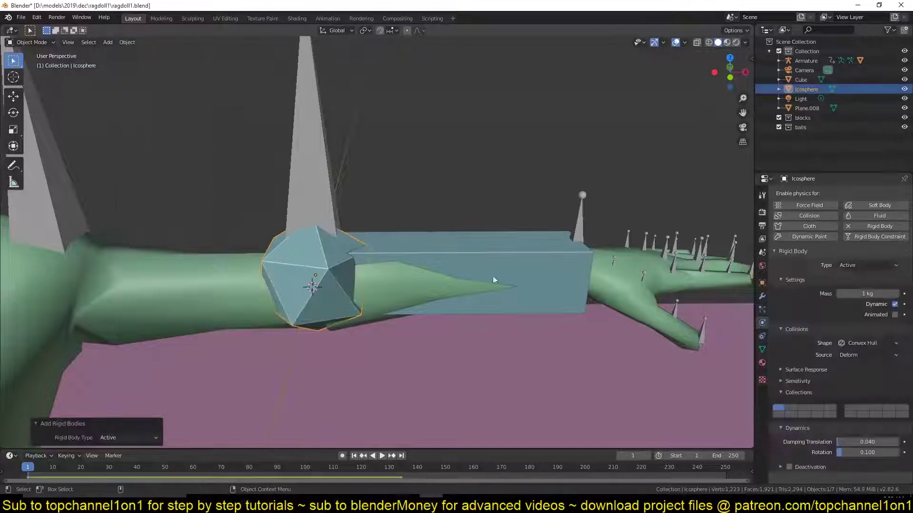
Add a plain-axes empty at the elbow and resize a duplicated box along the upper arm.
key(shift+a)
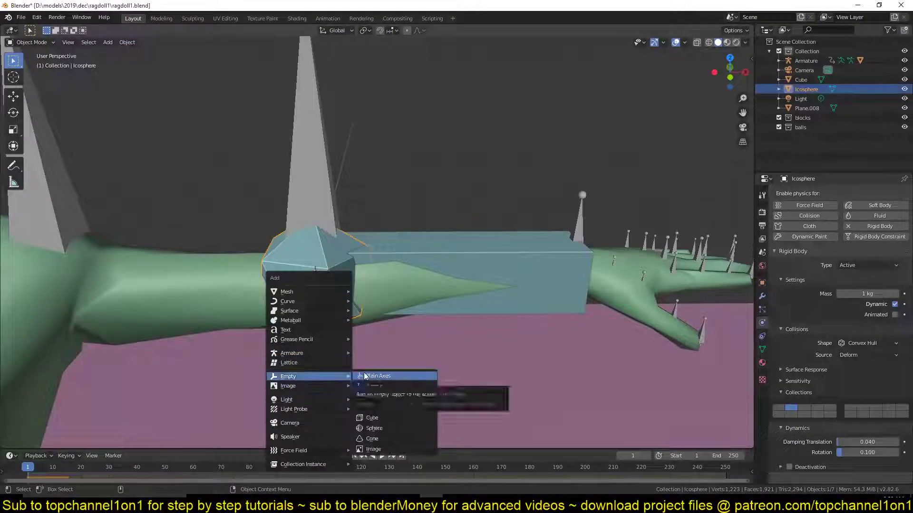
click(365, 376)
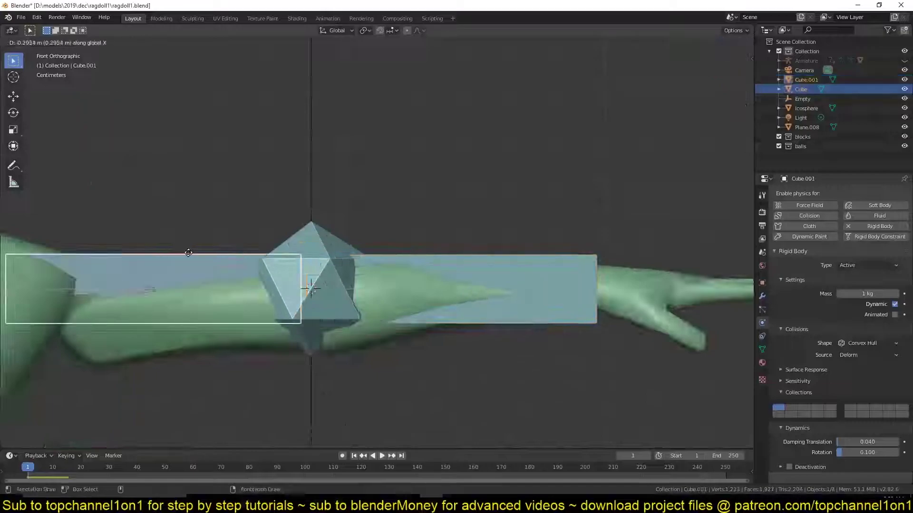
click(188, 253)
scroll(214, 276, down, 1)
key(s)
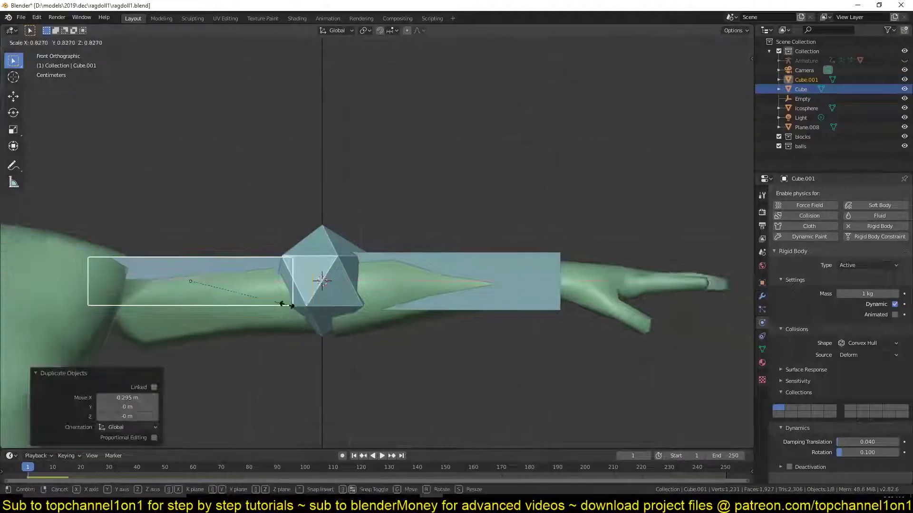
click(314, 318)
scroll(324, 320, down, 2)
Rotate the duplicate box in top view to follow the upper arm, then save.
key(KP_7)
key(r)
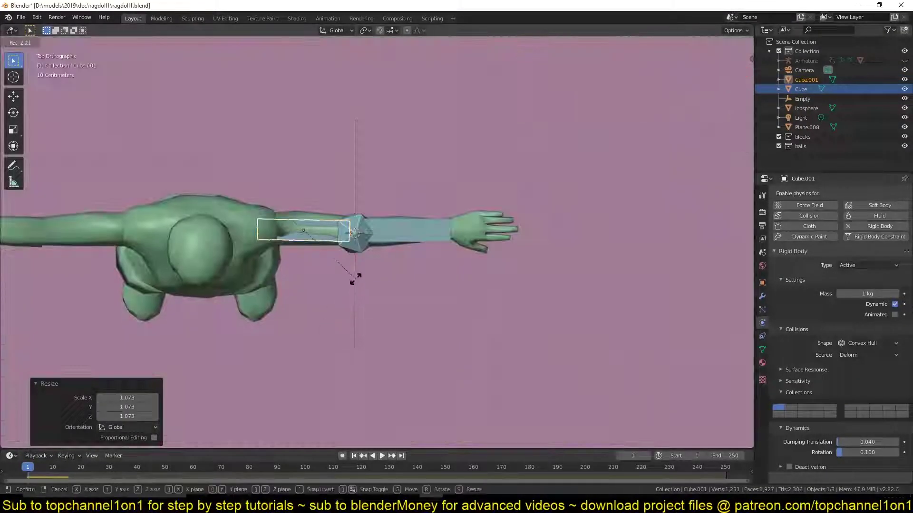
click(375, 262)
middle_drag(375, 262, 343, 347)
key(ctrl+s)
Display the elbow empty as a Sphere and set its Fixed constraint to join Cube and Icosphere.
click(327, 276)
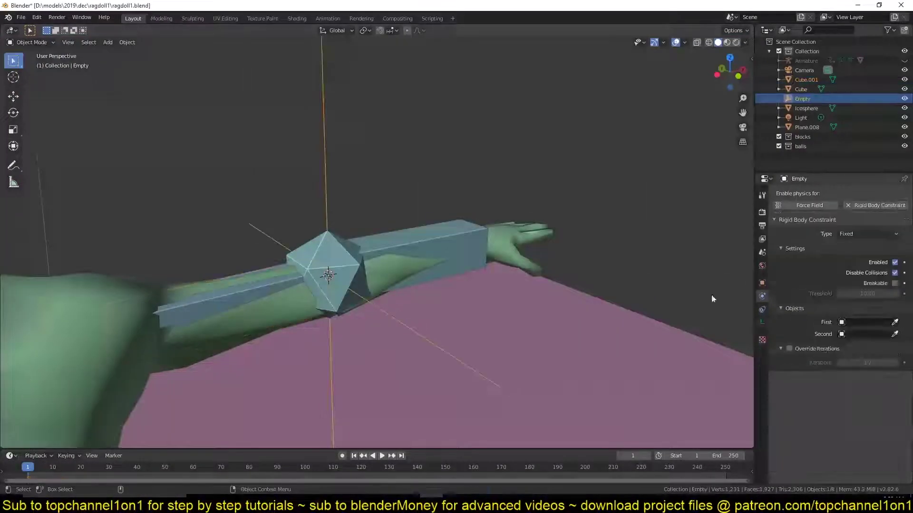
click(894, 334)
click(761, 325)
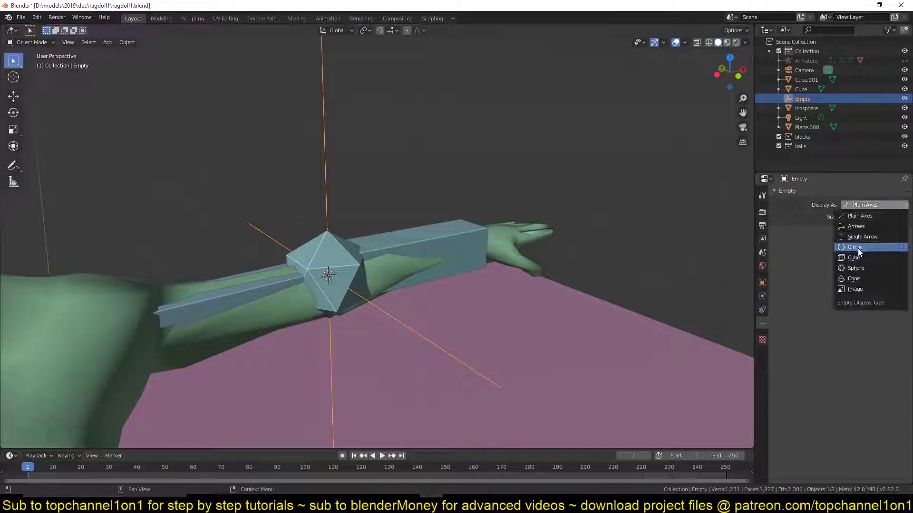
click(856, 268)
click(327, 234)
click(762, 296)
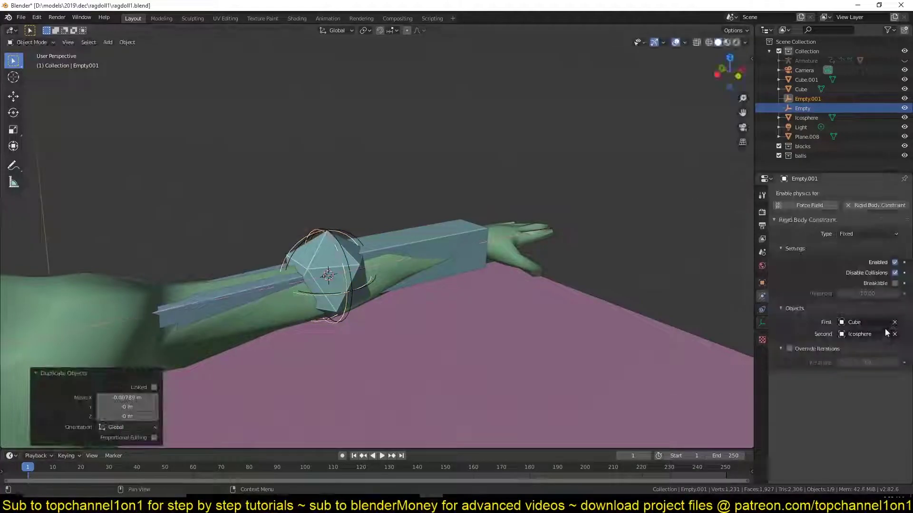
click(894, 335)
scroll(492, 264, down, 5)
middle_drag(492, 265, 472, 346)
Save, play the arm simulation, and select the arm boxes and elbow Icosphere.
scroll(386, 262, up, 2)
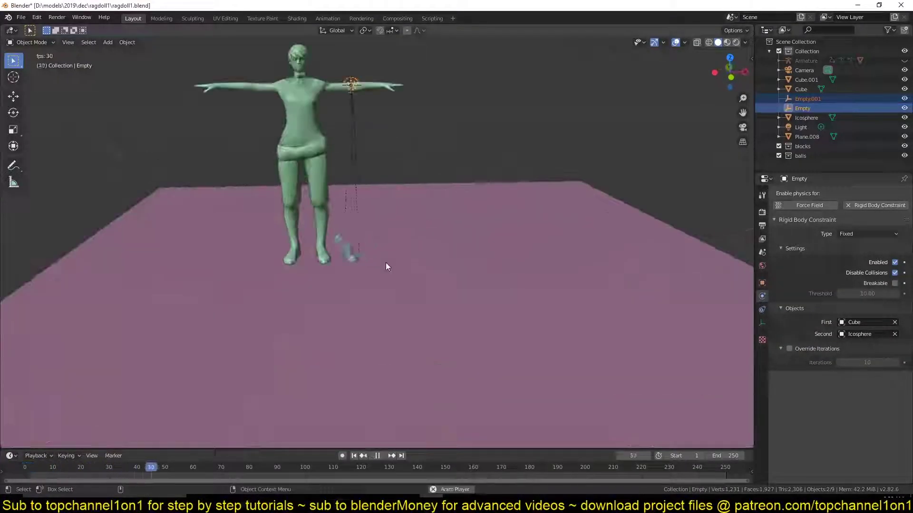
key(ctrl+s)
key(alt+a)
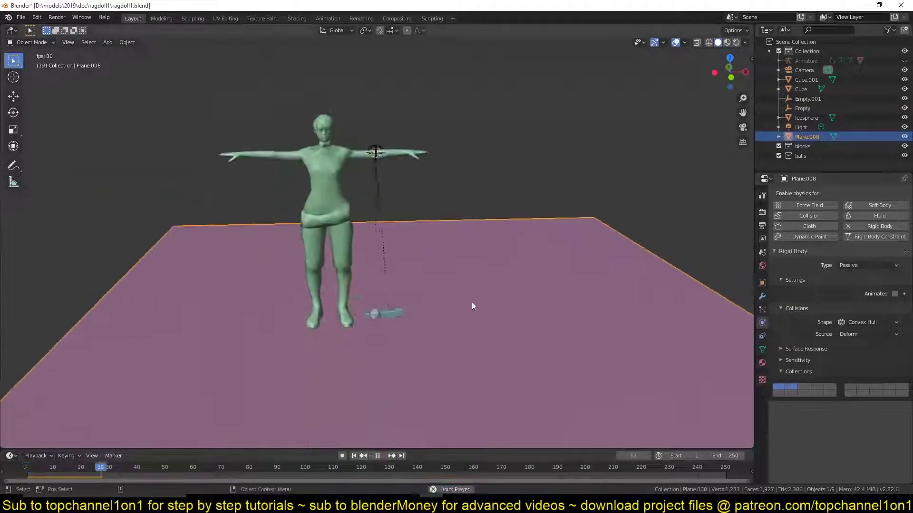
key(Escape)
click(386, 133)
click(442, 139)
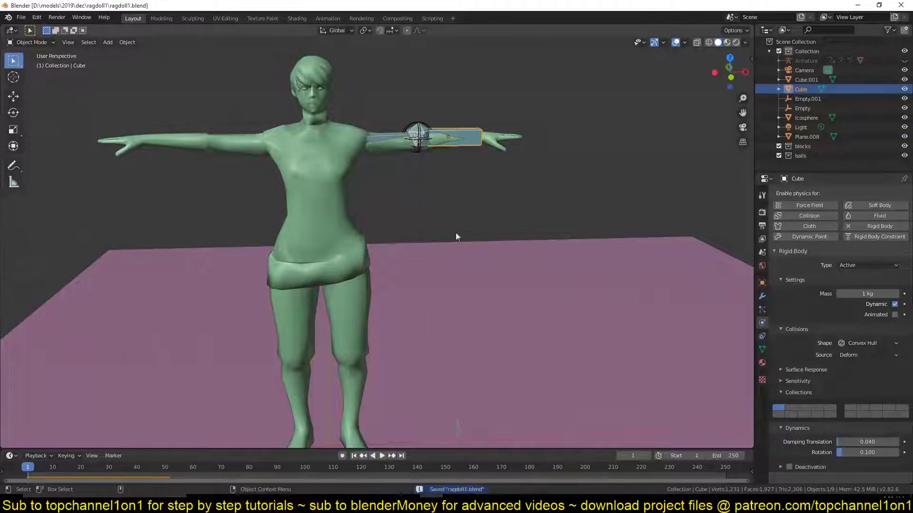
click(419, 136)
Apply the Icosphere's scale and replay the simulation from frame 1.
key(alt+a)
scroll(490, 345, down, 3)
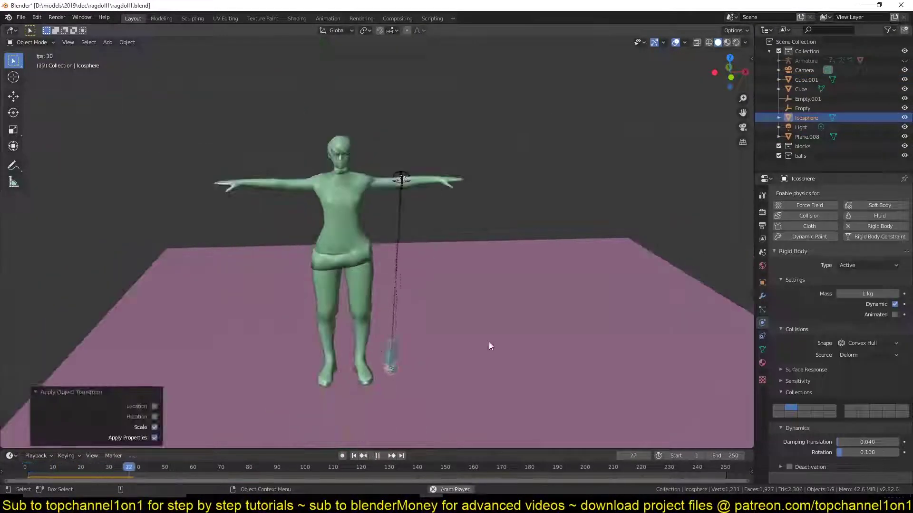
key(ctrl+z)
key(alt+a)
key(ctrl+s)
click(425, 303)
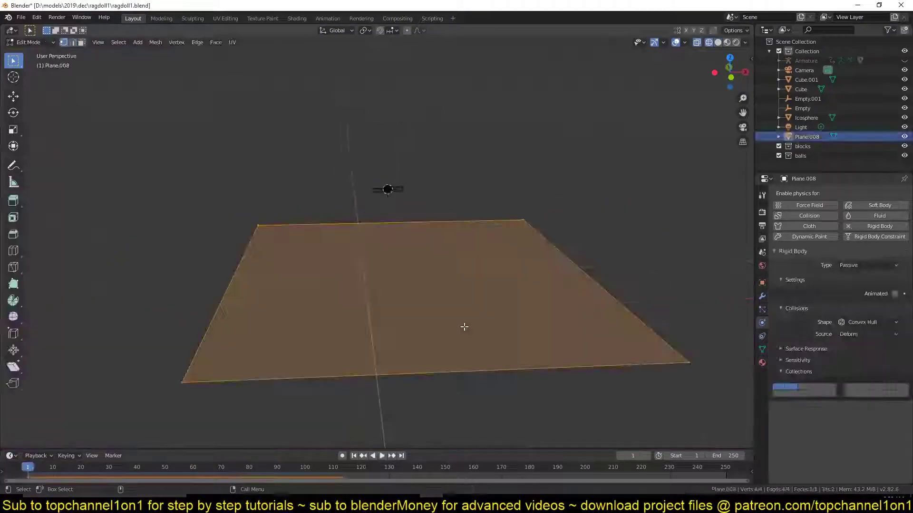
key(Escape)
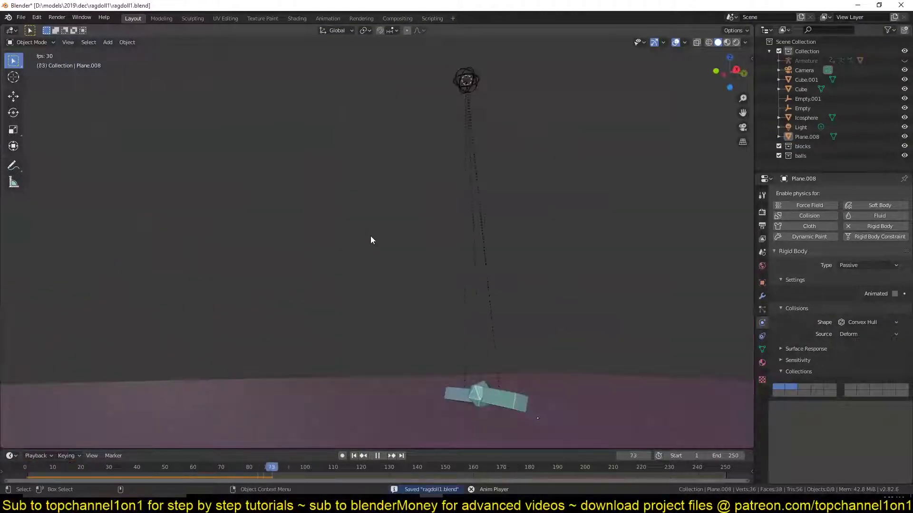
Set the elbow Icosphere to display as Wire in front view and save.
click(532, 164)
click(762, 283)
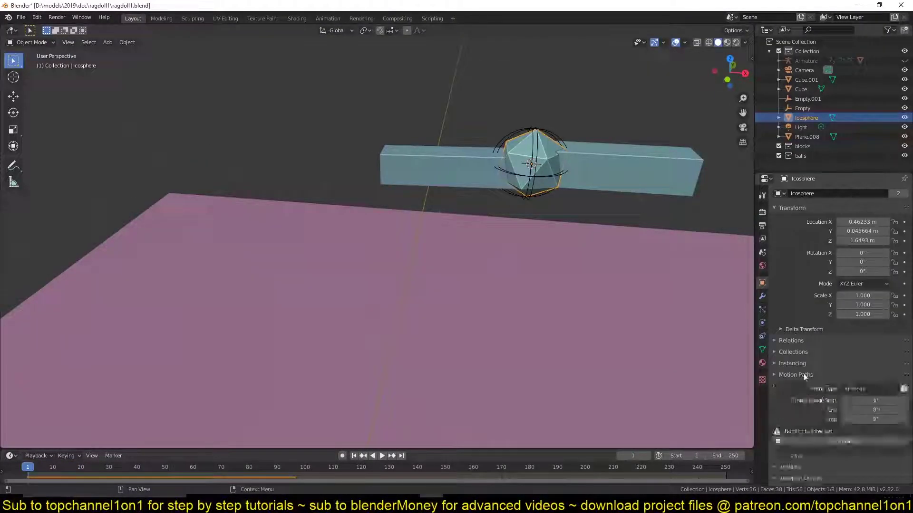
click(846, 433)
key(alt+h)
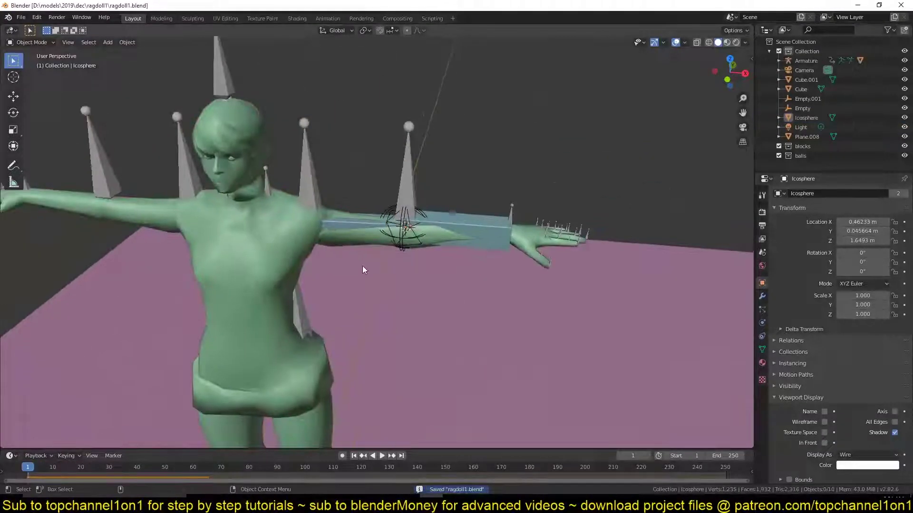
key(KP_1)
key(ctrl+s)
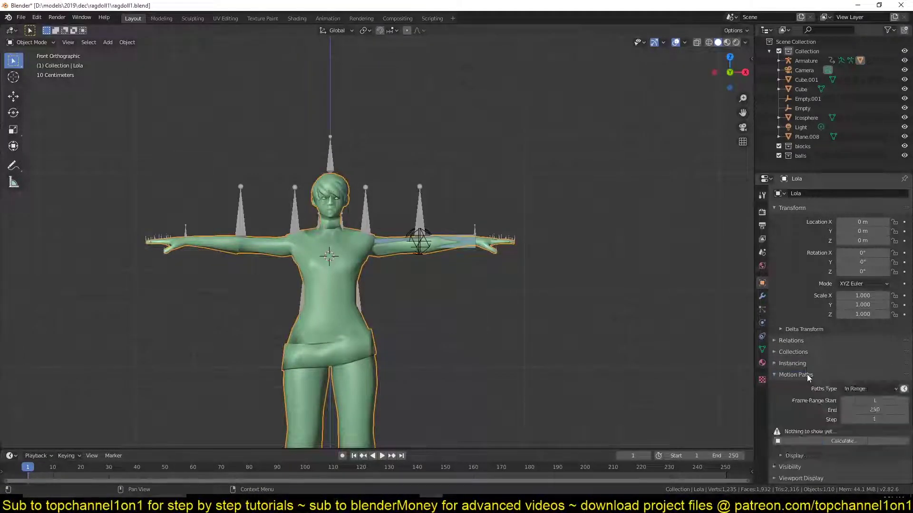
click(806, 398)
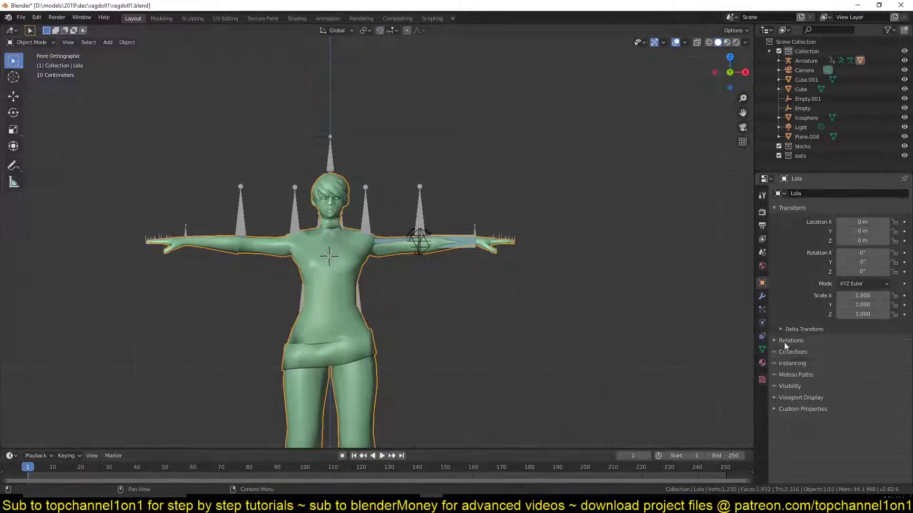
scroll(476, 285, up, 7)
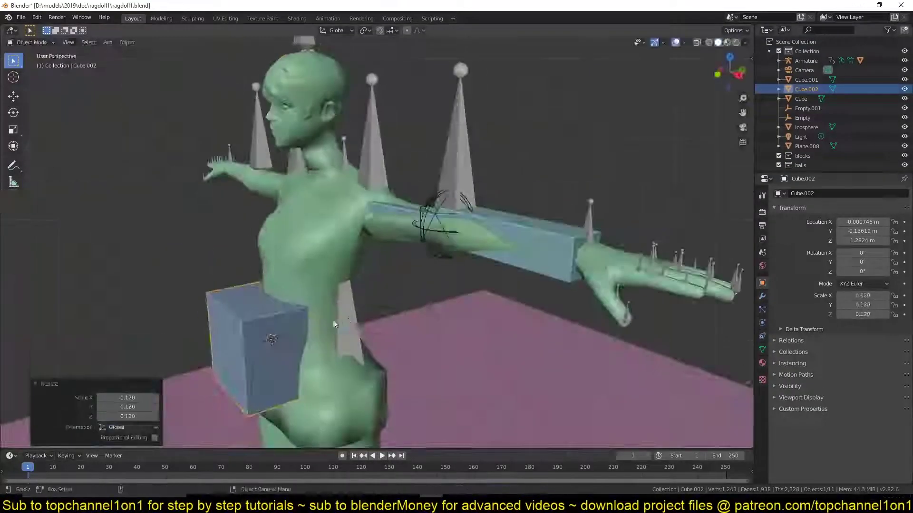
Narrow the top of the waist box Cube.002 in front wireframe view.
key(Tab)
key(s)
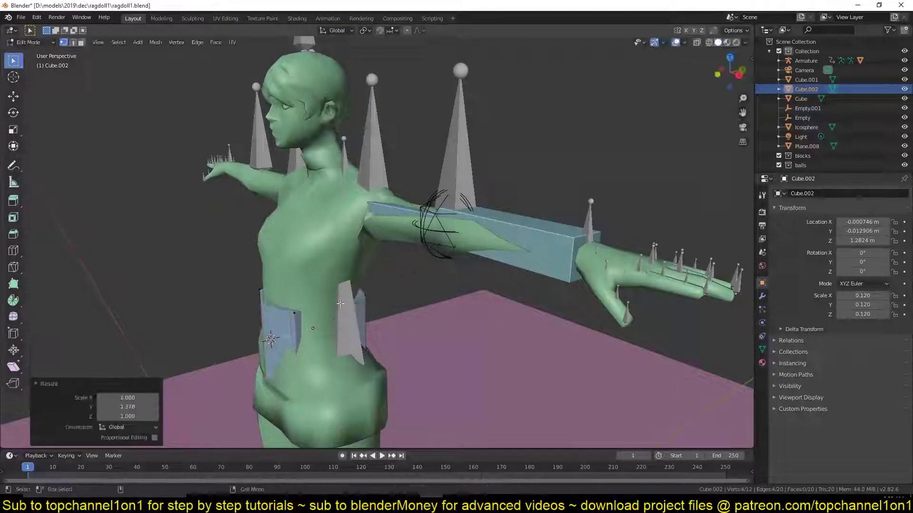
key(KP_1)
key(shift+z)
key(alt+a)
key(b)
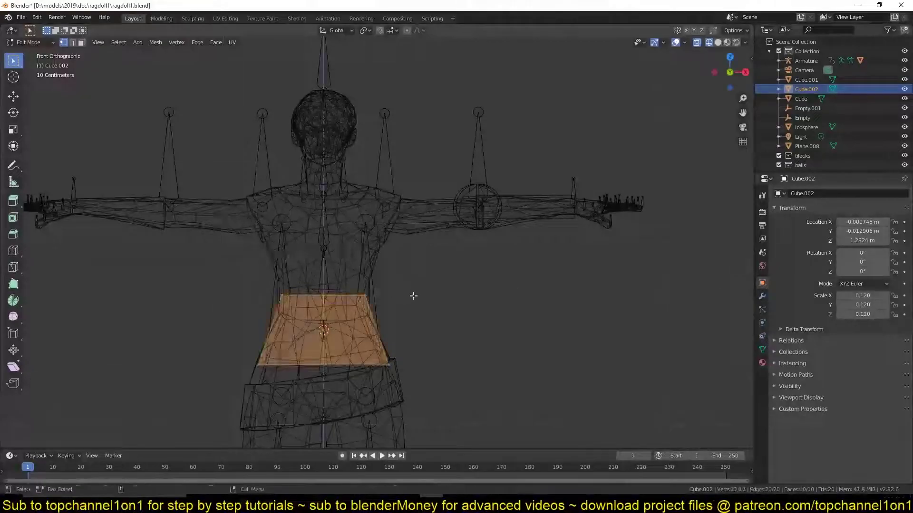
key(s)
click(431, 305)
key(s)
click(457, 298)
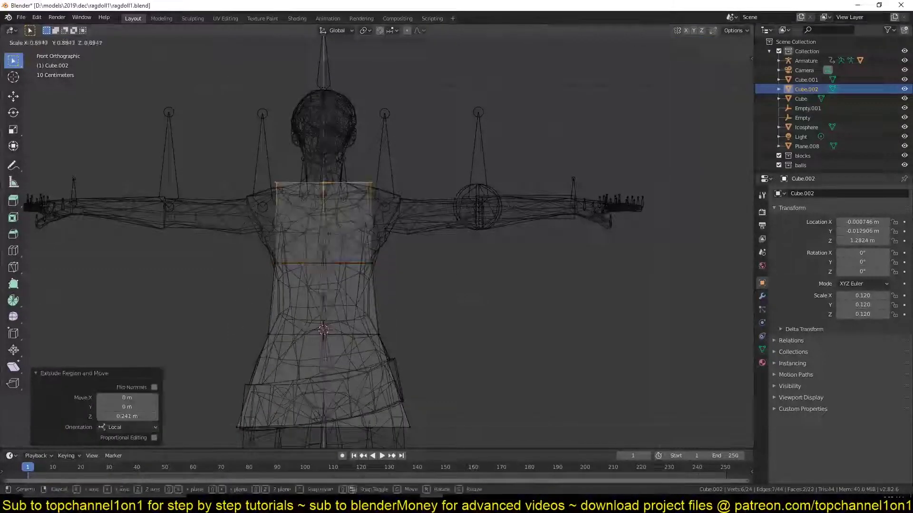
Scale the whole torso box's depth along Y to fit the body.
key(shift+z)
middle_drag(457, 222, 437, 238)
key(a)
key(s)
key(y)
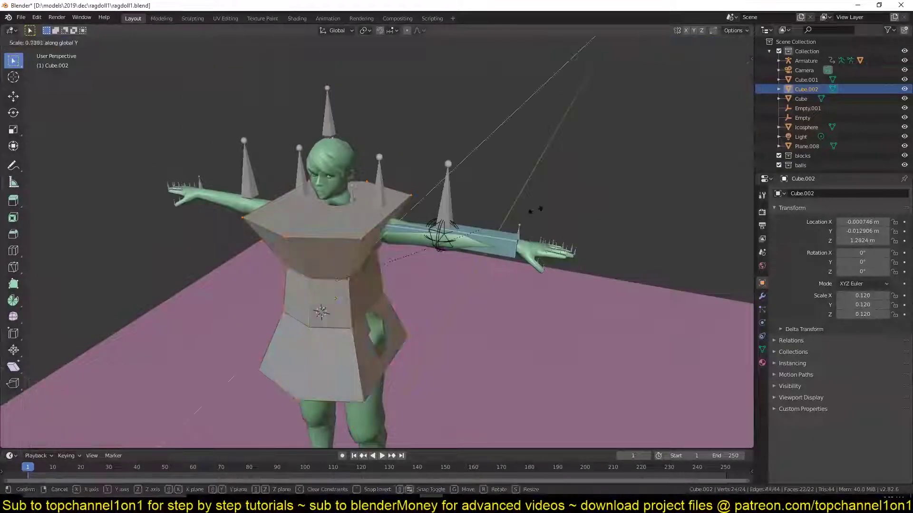
key(KP_1)
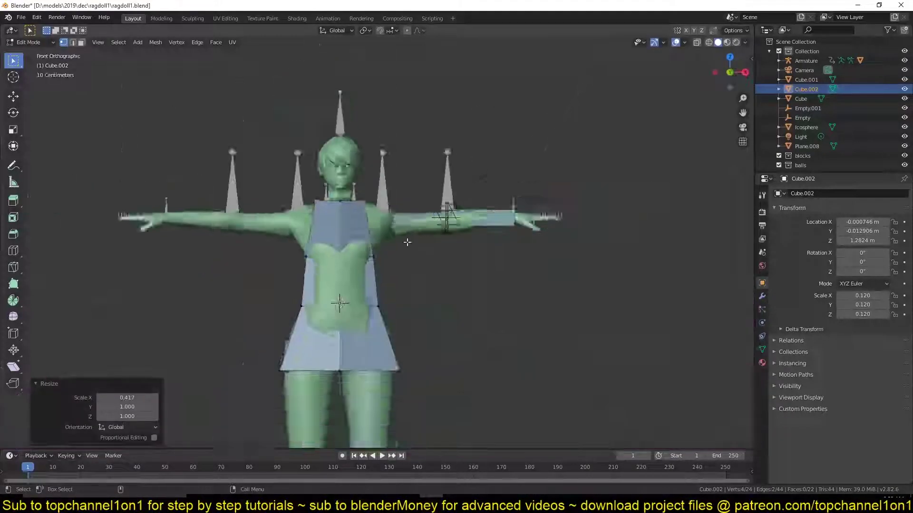
key(shift+z)
key(Tab)
Move the torso box's vertices, orbiting around the character to check the fit.
right_click(305, 339)
key(shift+z)
mouse_move(333, 339)
middle_down()
mouse_move(413, 349)
mouse_move(298, 194)
middle_up()
key(Tab)
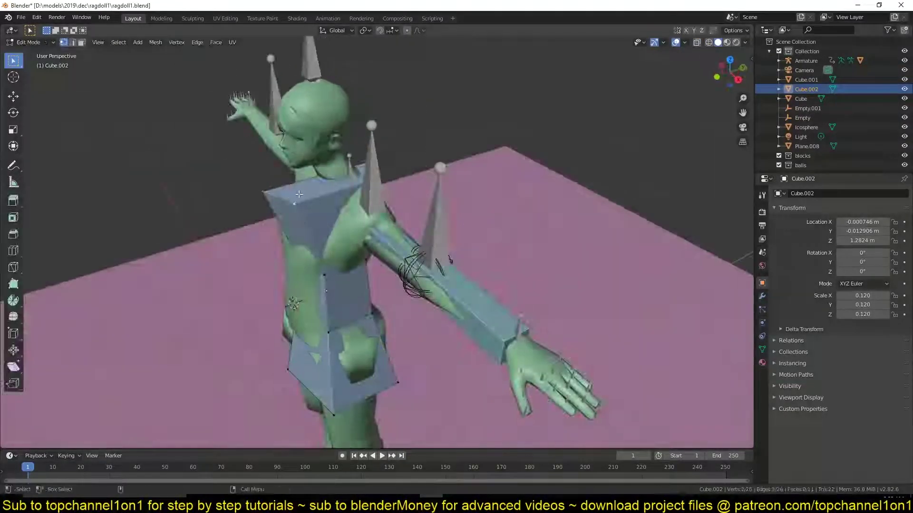
right_click(380, 396)
middle_drag(380, 396, 403, 402)
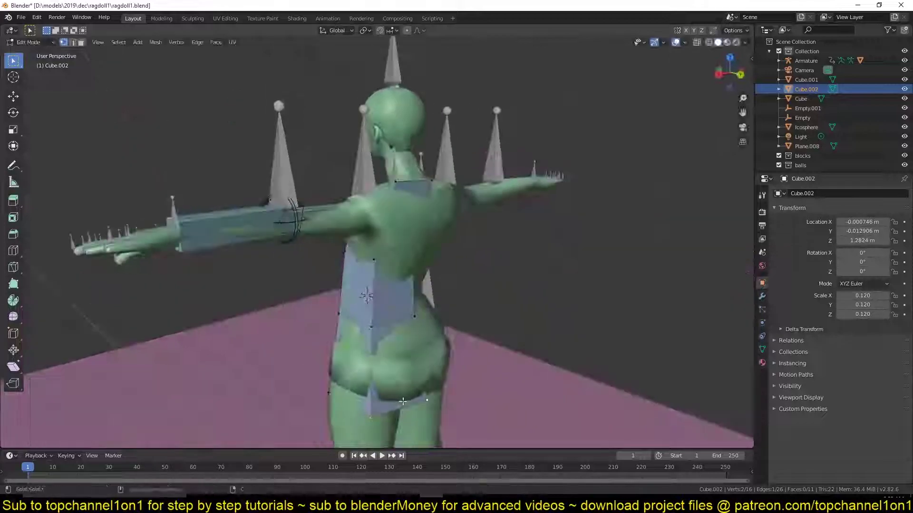
middle_drag(389, 324, 353, 241)
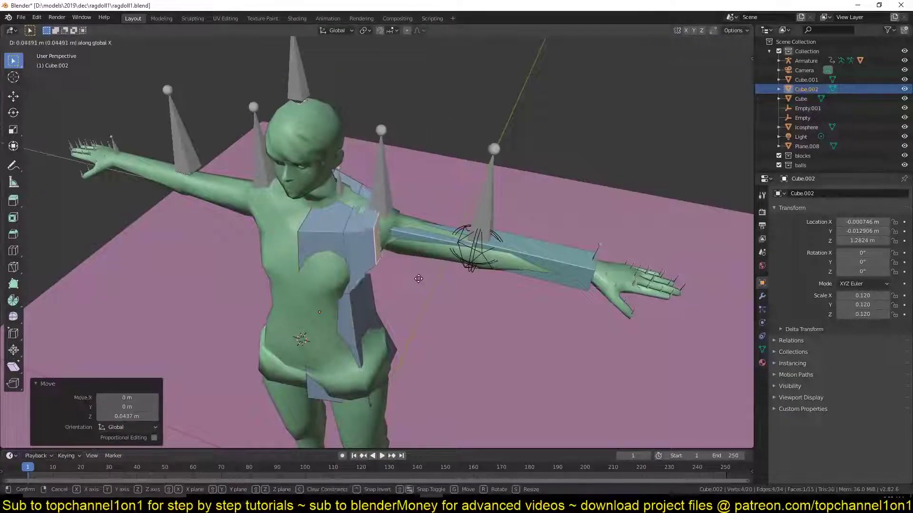
click(418, 279)
Scale the chest block's top vertices to 0.821 and check it from the side.
click(762, 297)
click(840, 193)
key(KP_1)
key(shift+z)
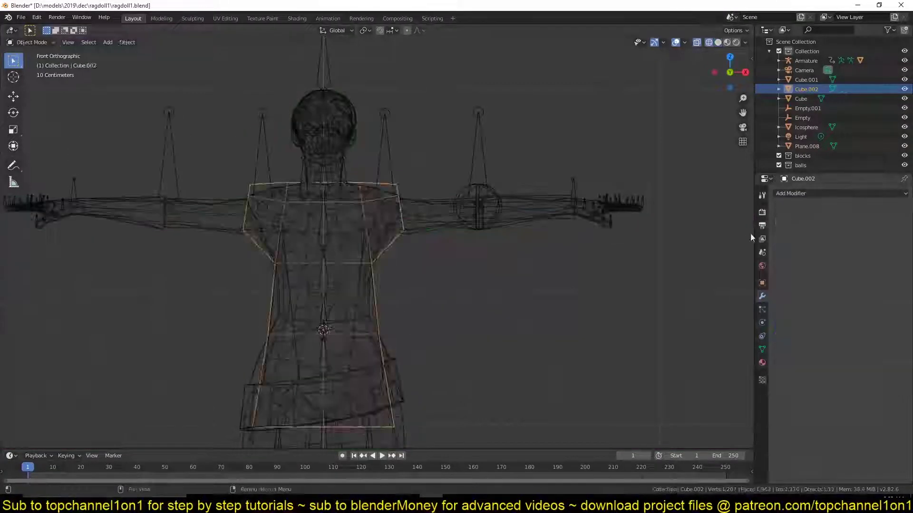
key(Tab)
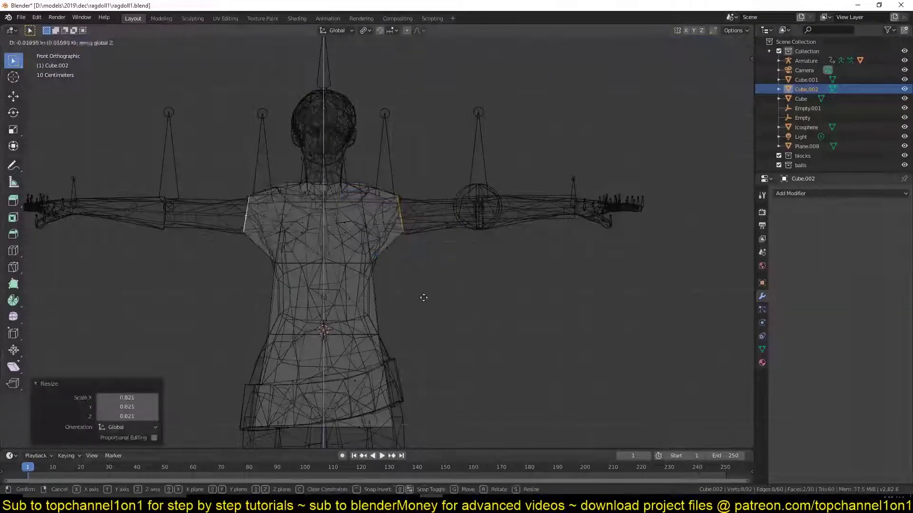
click(418, 385)
key(KP_3)
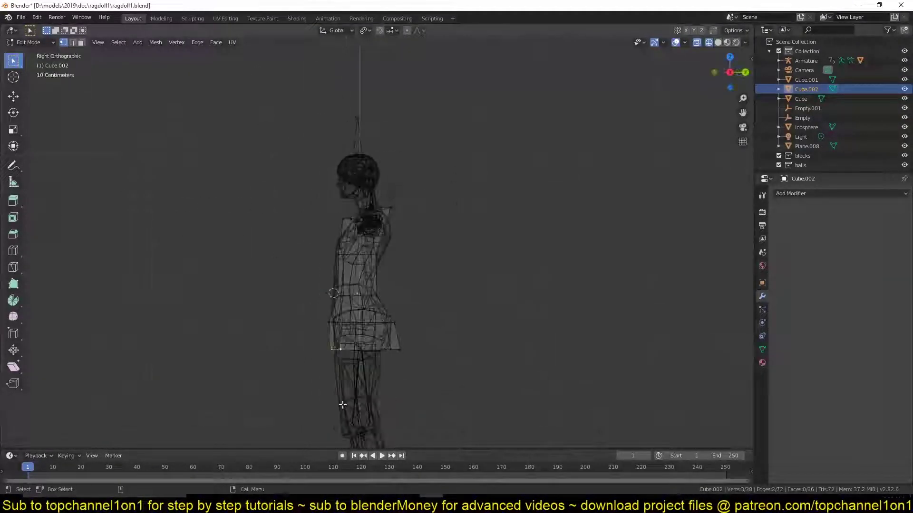
scroll(336, 292, up, 2)
Add an edge loop across the chest block with Ctrl+R and save the file.
key(ctrl+r)
click(297, 221)
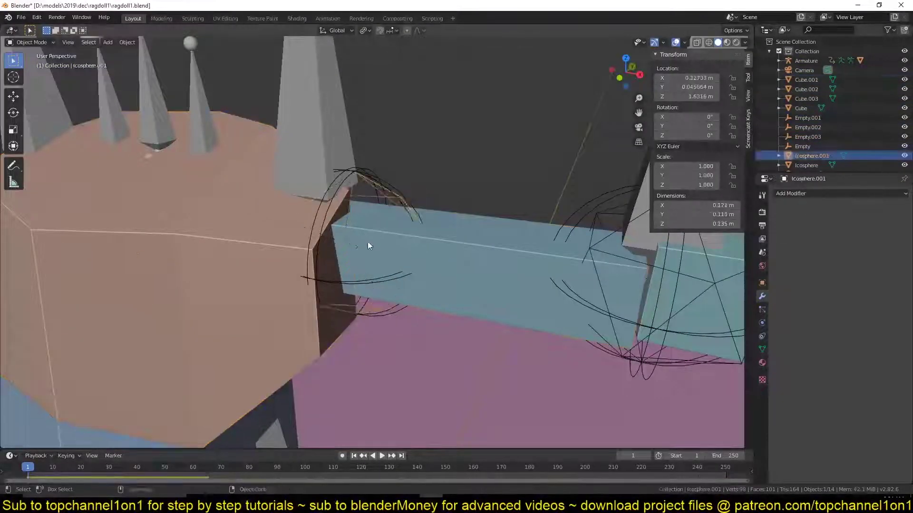
key(ctrl+s)
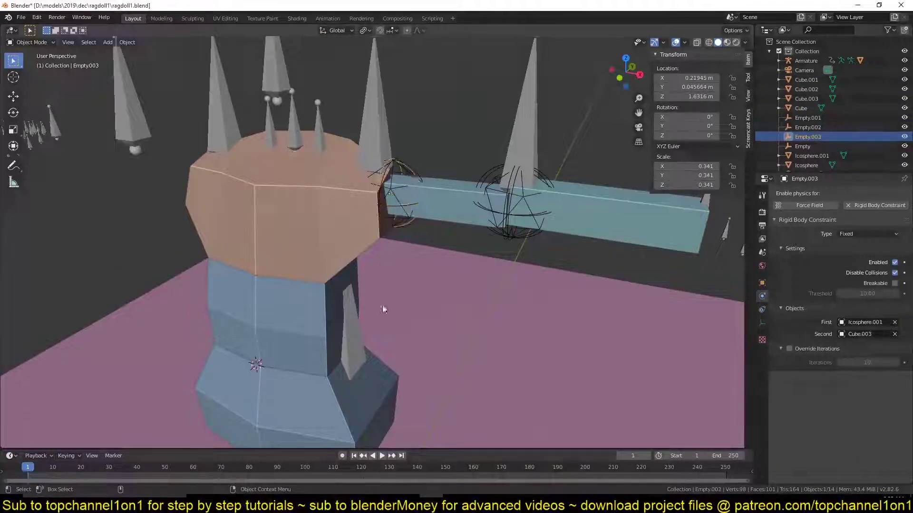
key(ctrl+s)
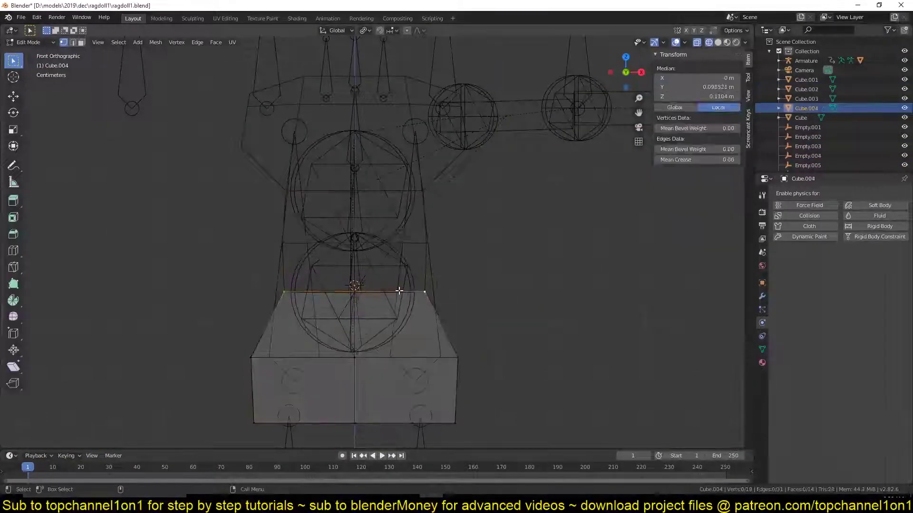
Inspect the joint constraints, then duplicate the two arm blocks rotated 90° into legs and save.
click(469, 253)
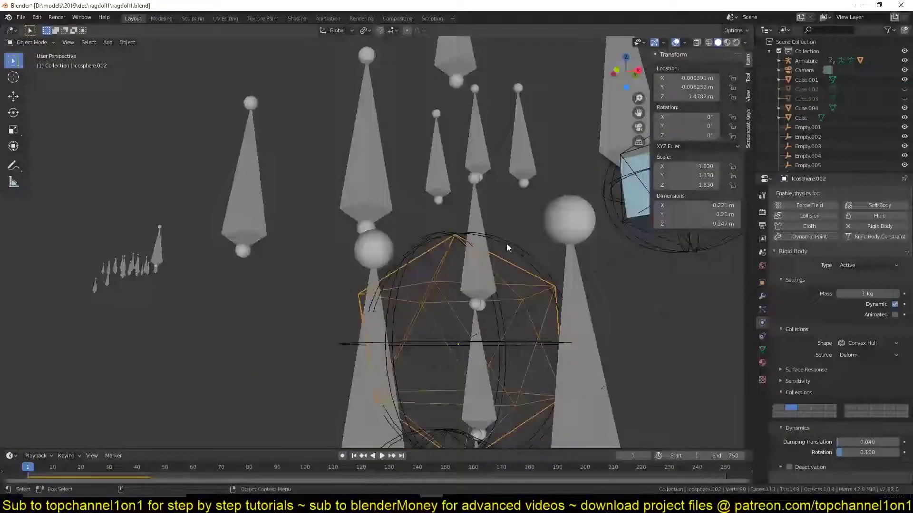
click(540, 262)
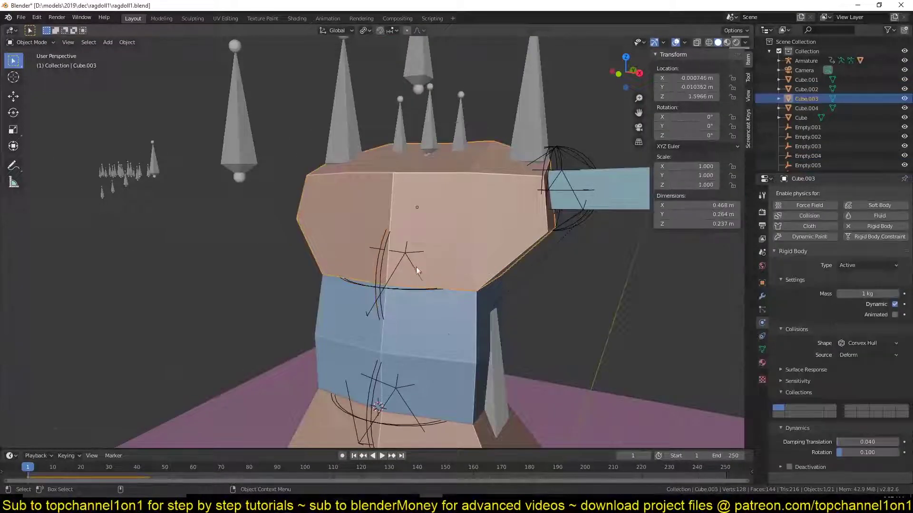
click(392, 389)
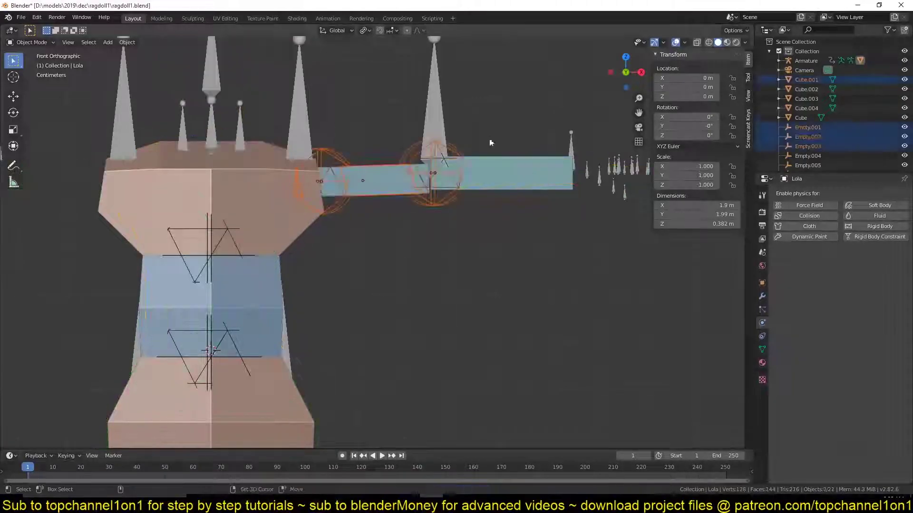
key(shift+d)
text(r90)
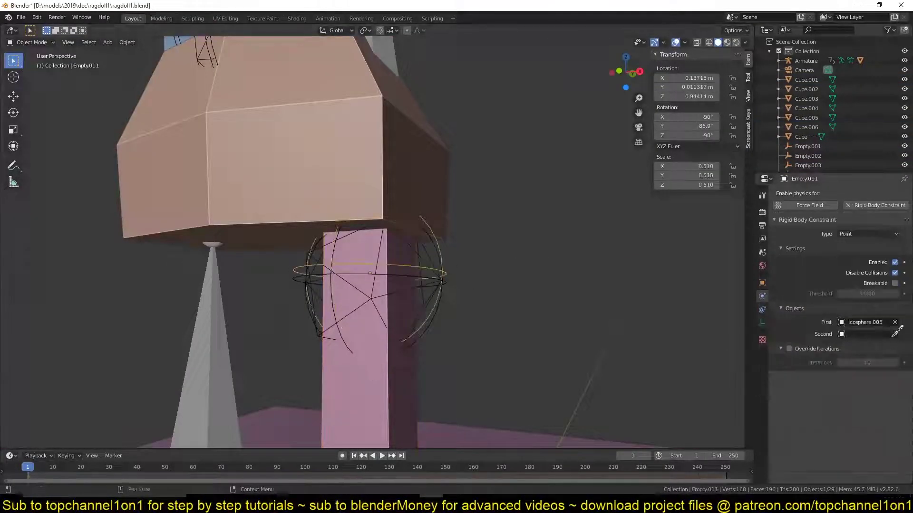
key(ctrl+s)
key(space)
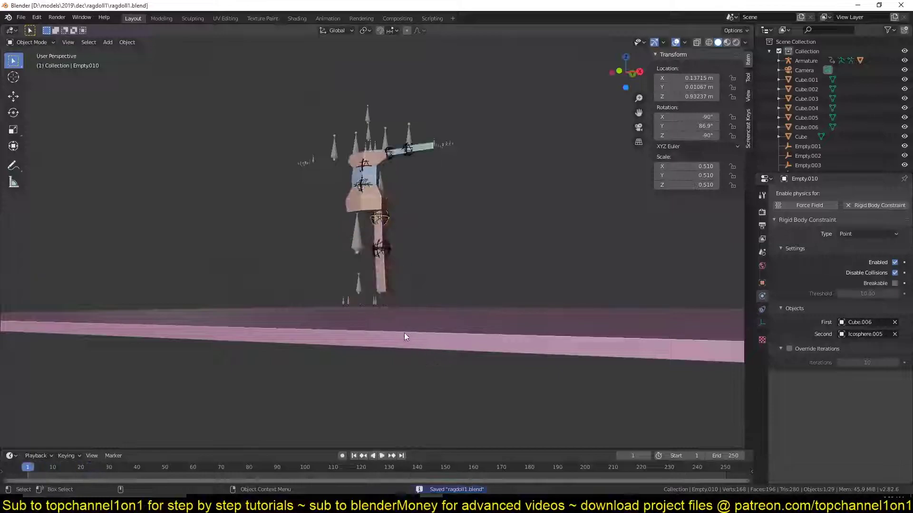
Duplicate the lower-leg pieces, rotate them flat and move them under the legs as feet.
drag(362, 185, 440, 301)
click(402, 268)
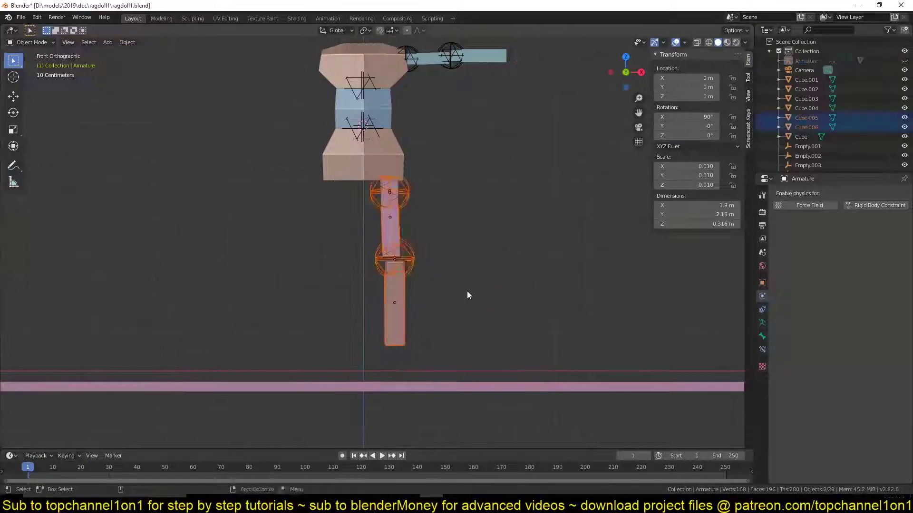
click(355, 290)
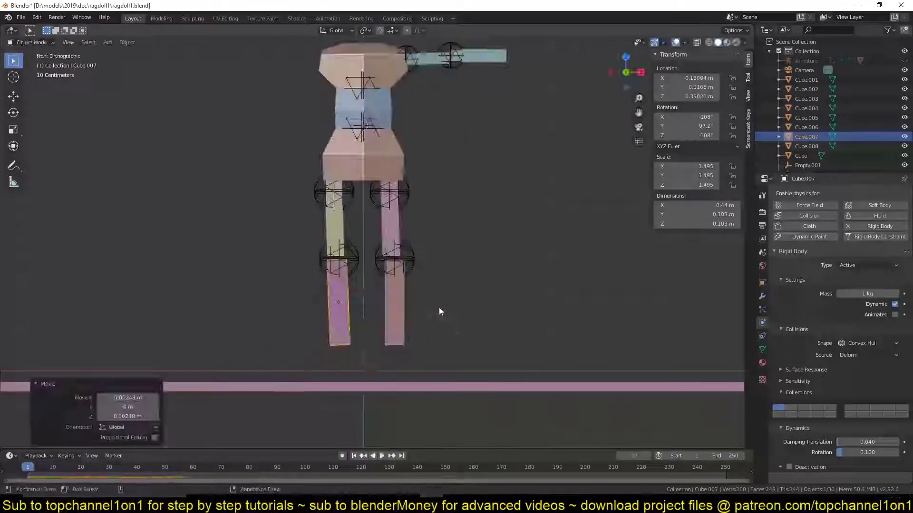
middle_drag(439, 307, 352, 323)
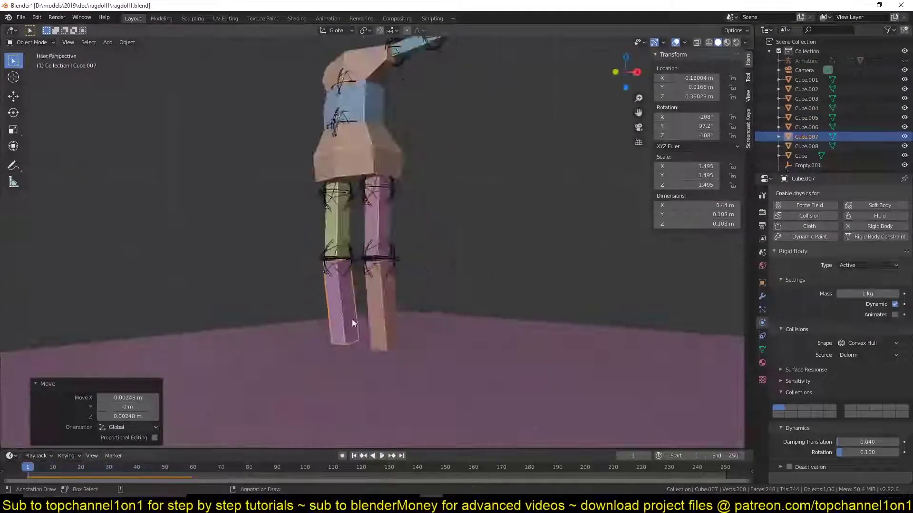
key(KP_3)
key(r)
click(308, 401)
key(g)
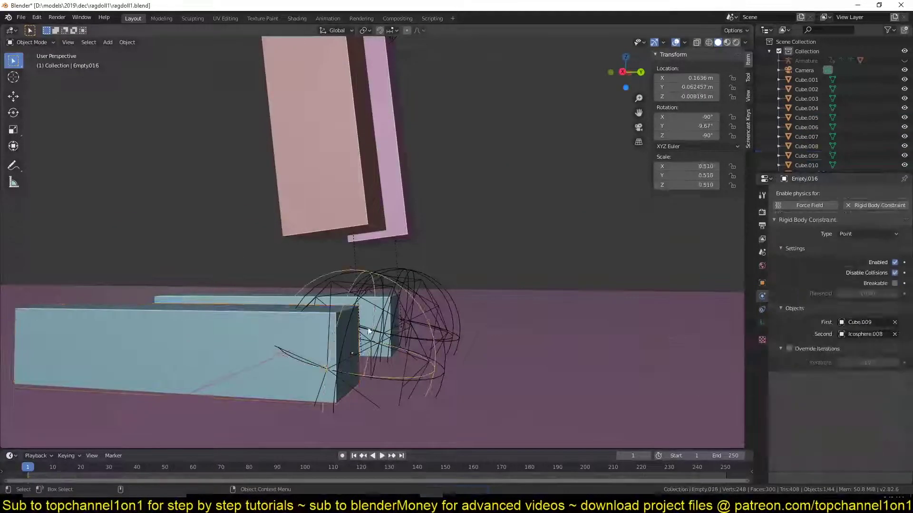
Set Cube.005 as a constraint's first object and select the foot block Cube.008 and ankle empty.
scroll(294, 321, up, 3)
click(293, 321)
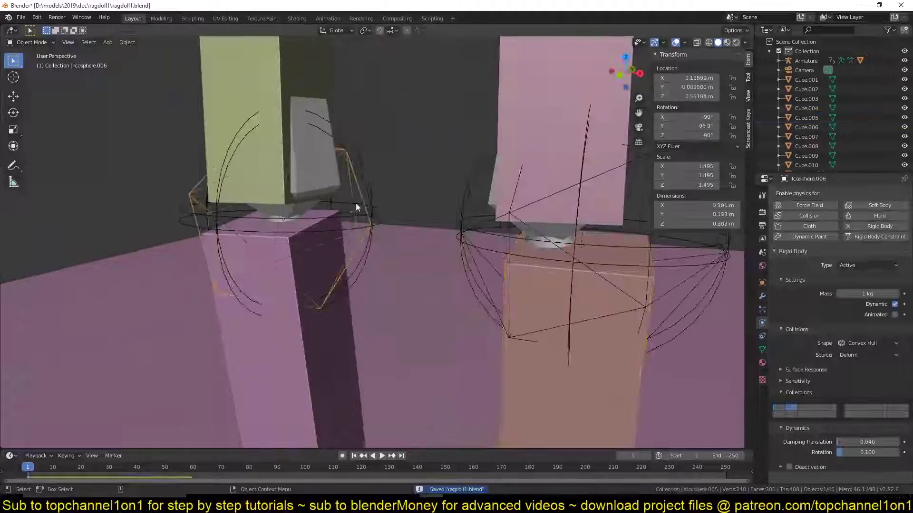
click(279, 87)
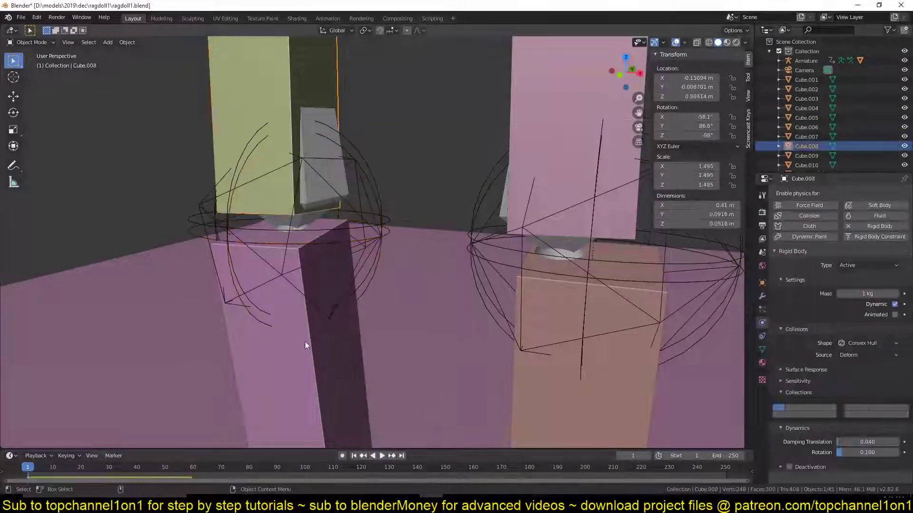
click(371, 185)
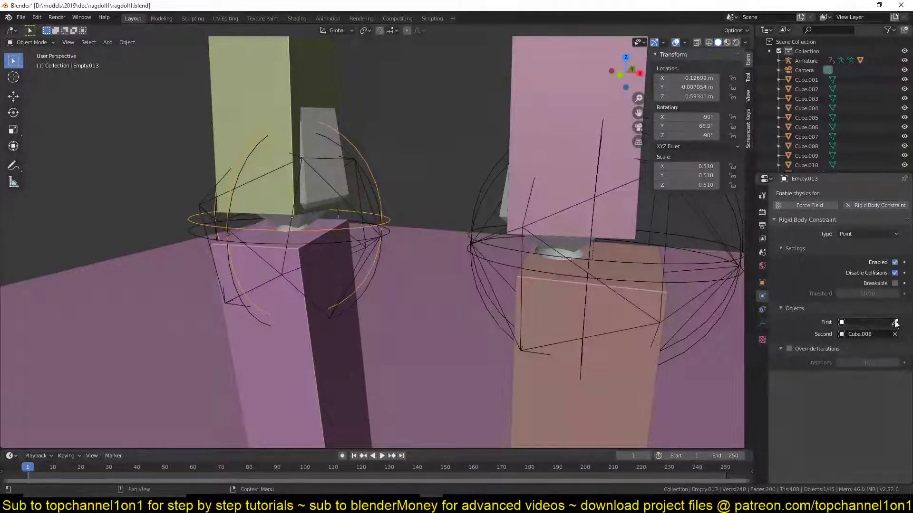
click(269, 116)
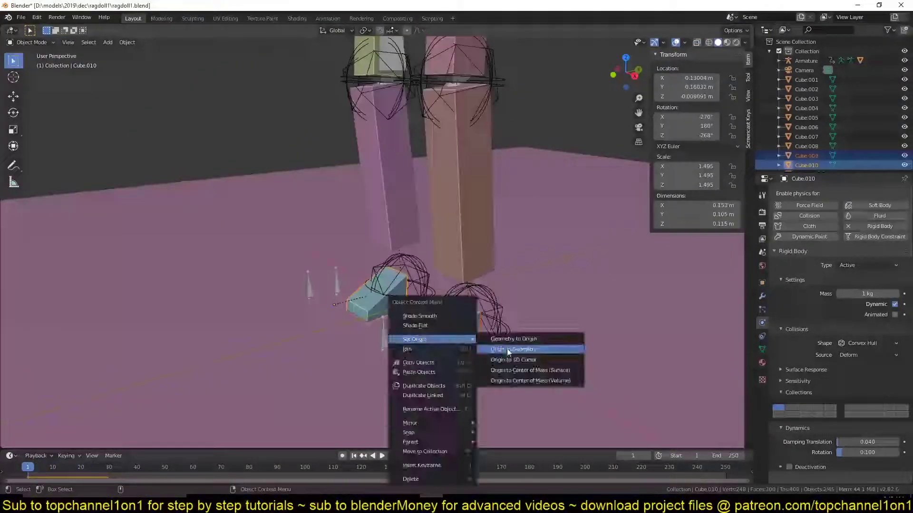
Reset the foot block's origin, raise the ankle sphere to the ankle, and select all empties by type.
click(523, 350)
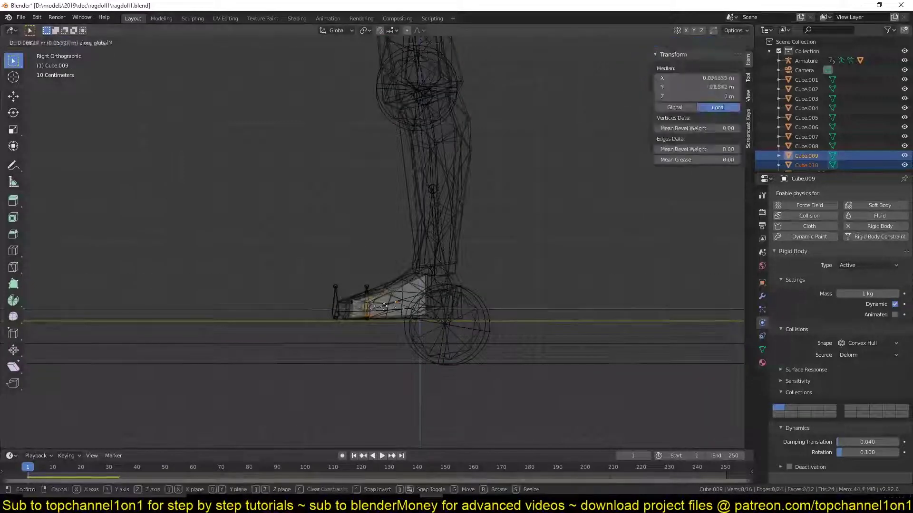
key(shift+z)
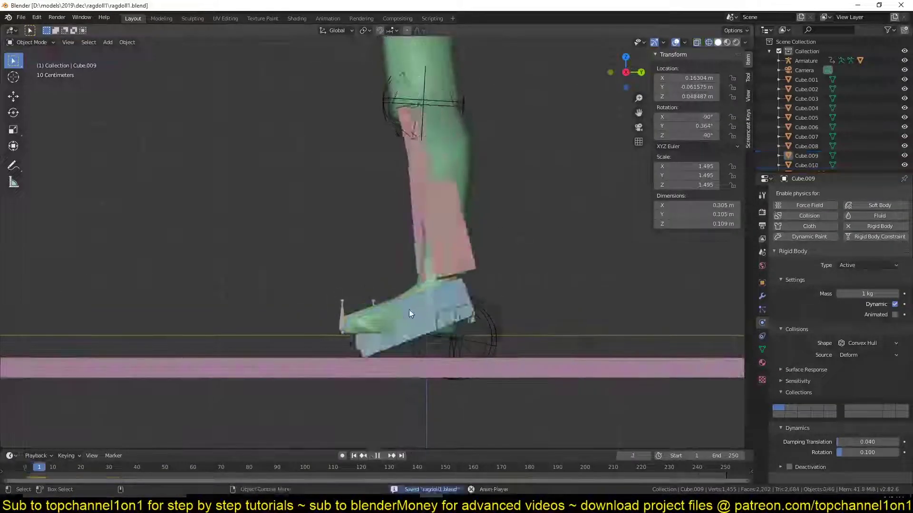
click(407, 310)
key(g)
click(475, 307)
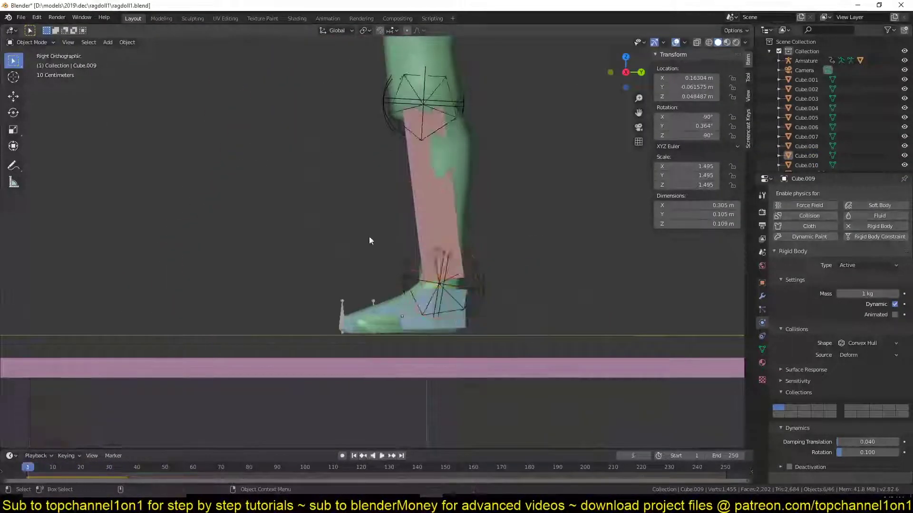
middle_drag(369, 236, 424, 307)
key(shift+g)
click(500, 329)
Display the empty as Single Arrow, copy it to all selected empties, and save.
click(762, 324)
click(861, 205)
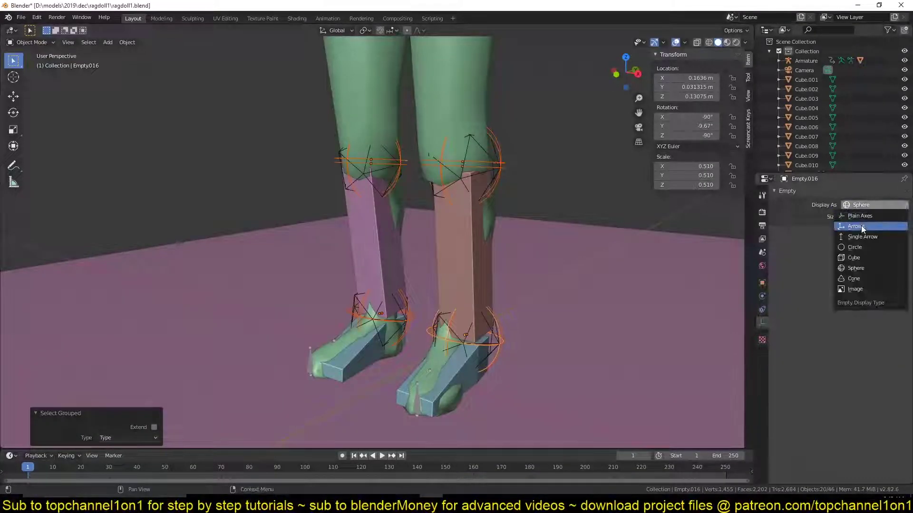
click(861, 229)
right_click(856, 204)
click(840, 285)
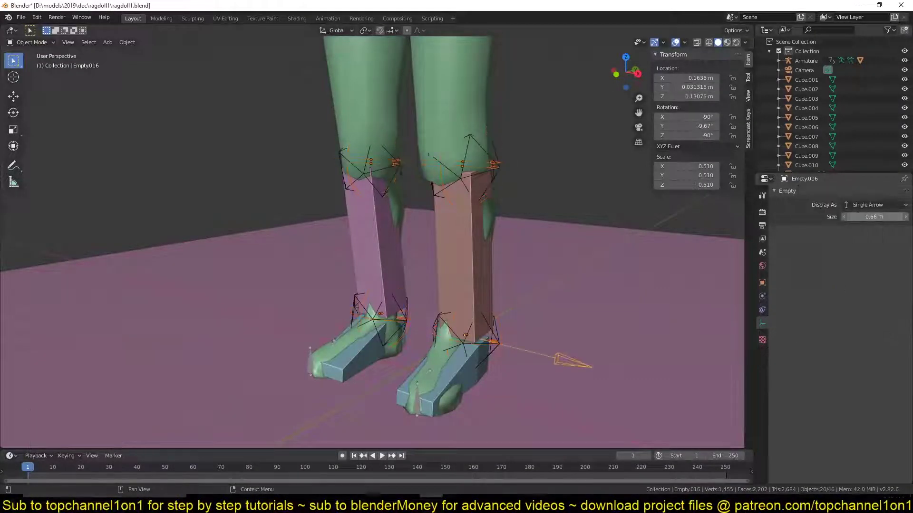
scroll(542, 361, down, 5)
key(ctrl+s)
scroll(435, 334, down, 3)
key(KP_1)
scroll(452, 311, up, 7)
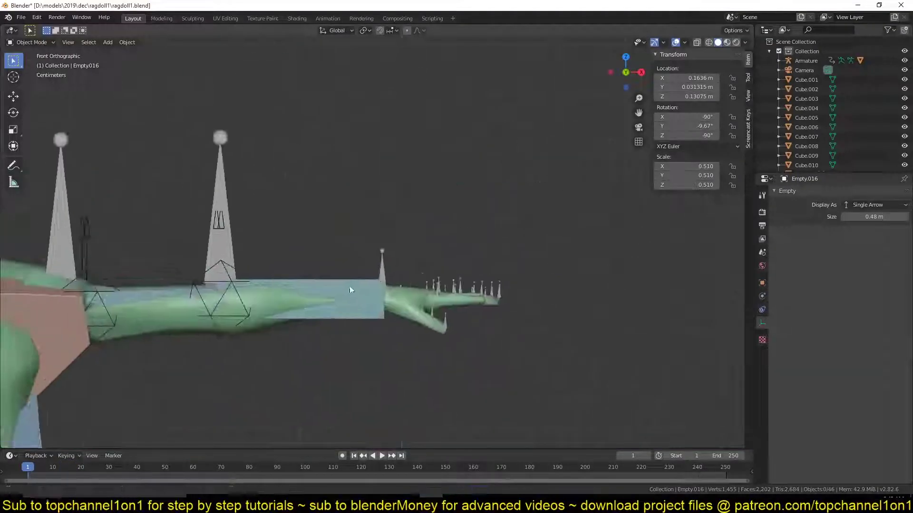
Duplicate the forearm block and wrist sphere to the arm's end and stretch the hand block along X.
click(350, 286)
shift+click(221, 304)
key(shift+d)
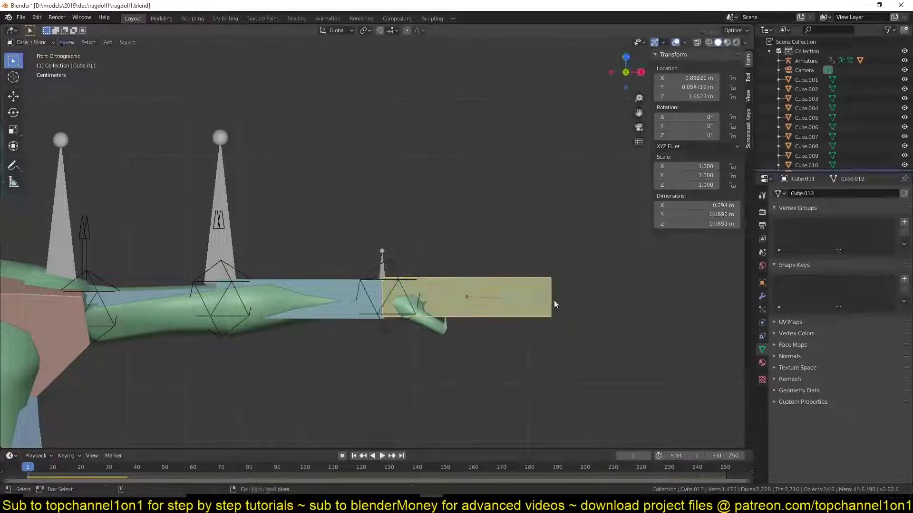
click(554, 300)
key(Tab)
key(shift+z)
key(g)
key(x)
click(567, 343)
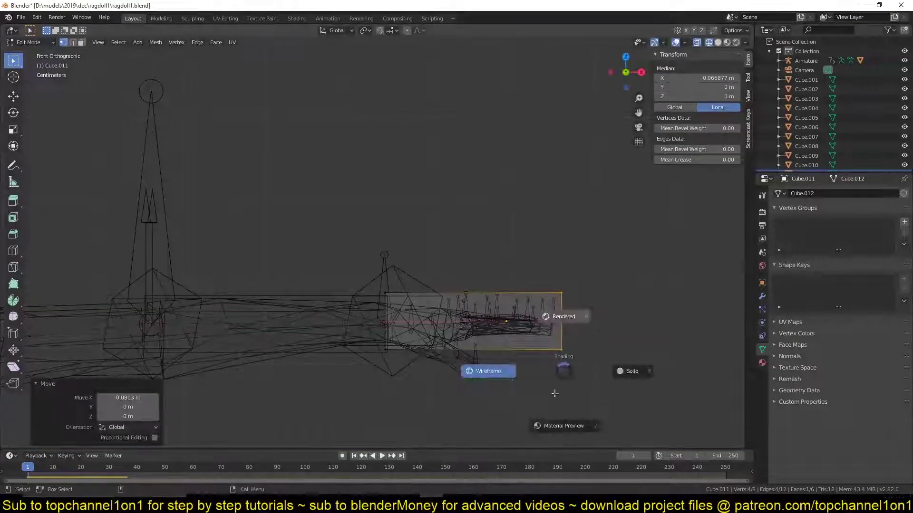
key(Tab)
key(shift+z)
Save as ragdoll2.blend and pick the wrist constraint's first and second objects.
key(ctrl+shift+s)
key(Return)
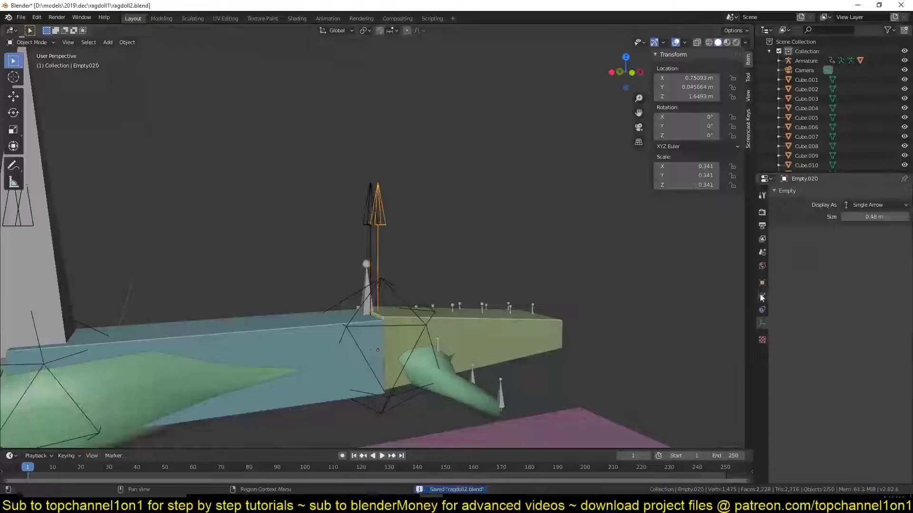
click(762, 298)
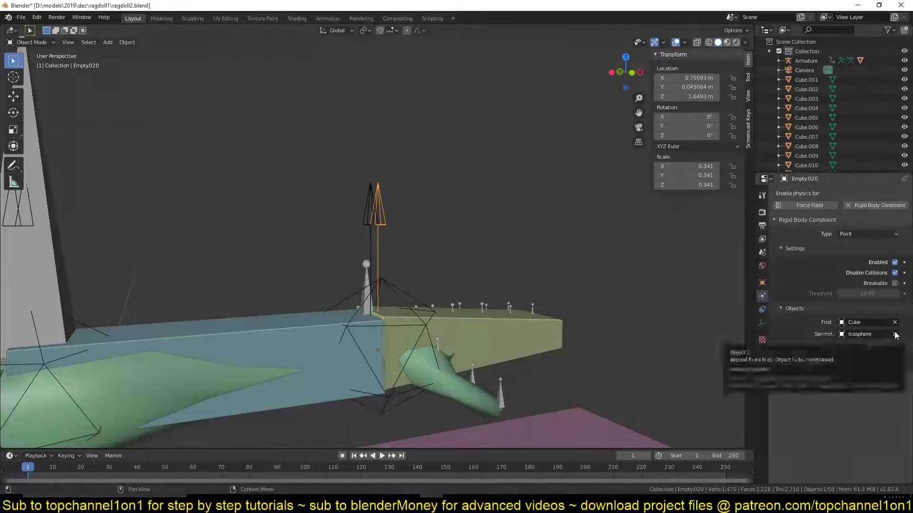
click(894, 322)
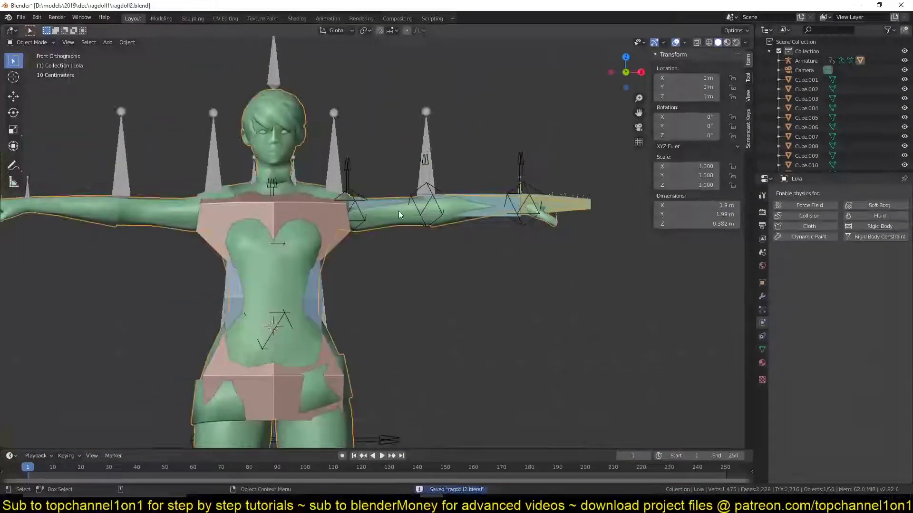
Duplicate the arm pieces, rotate the copy 180° about Z and place it on the opposite shoulder.
key(h)
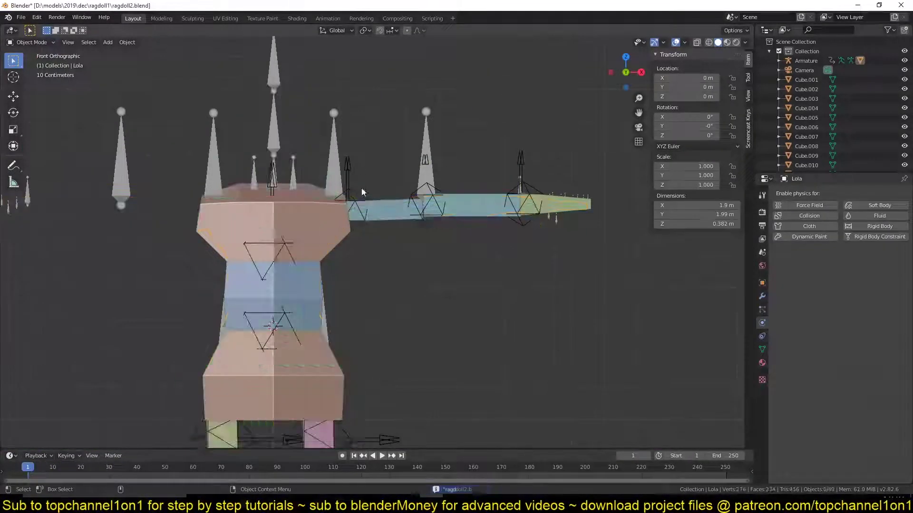
click(347, 190)
drag(354, 156, 583, 245)
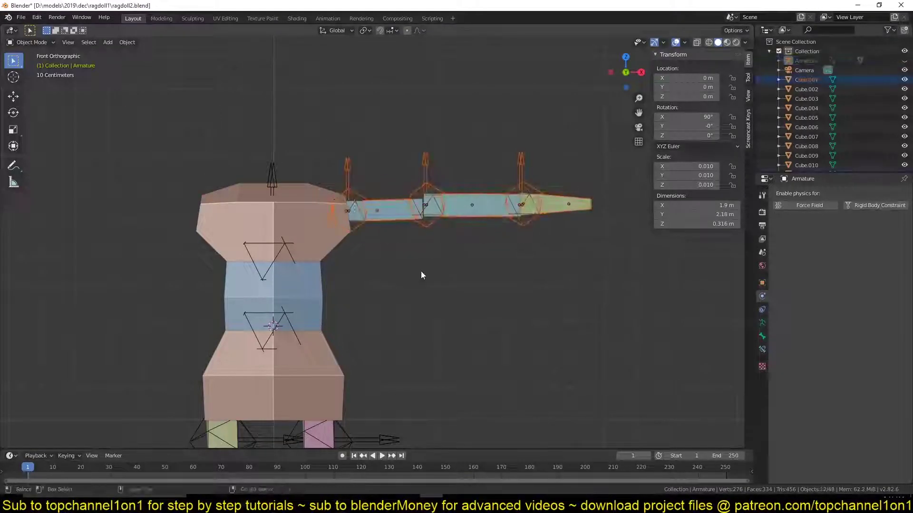
key(shift+d)
key(Escape)
key(r)
key(z)
key(1)
key(8)
key(0)
key(Return)
key(g)
click(215, 312)
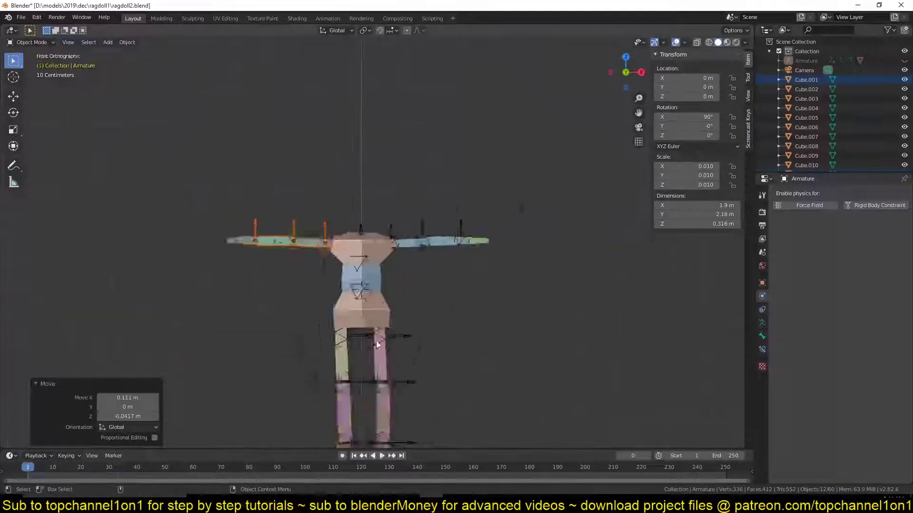
Add an icosphere scaled to head size, plus a small duplicate sphere under it for the neck.
key(shift+a)
click(400, 212)
scroll(333, 285, down, 5)
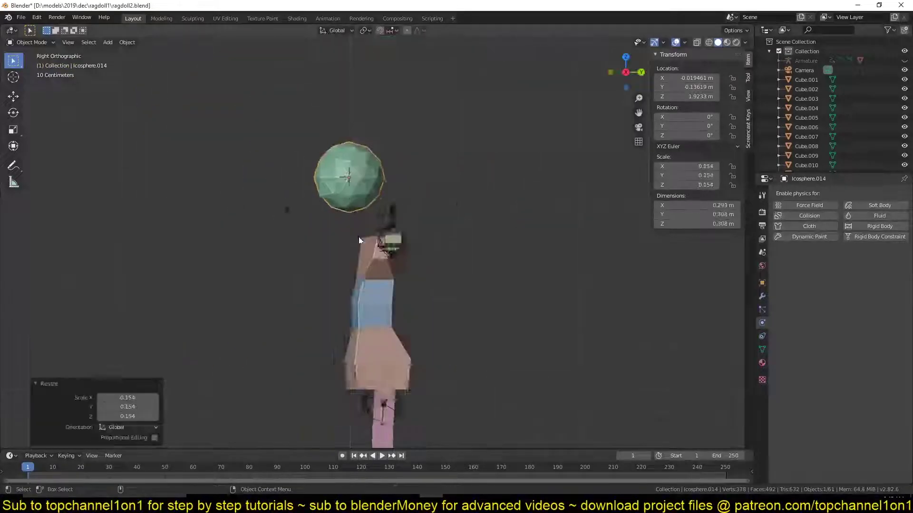
scroll(448, 279, up, 3)
scroll(477, 280, up, 2)
key(ctrl+s)
click(477, 281)
key(shift+d)
click(307, 205)
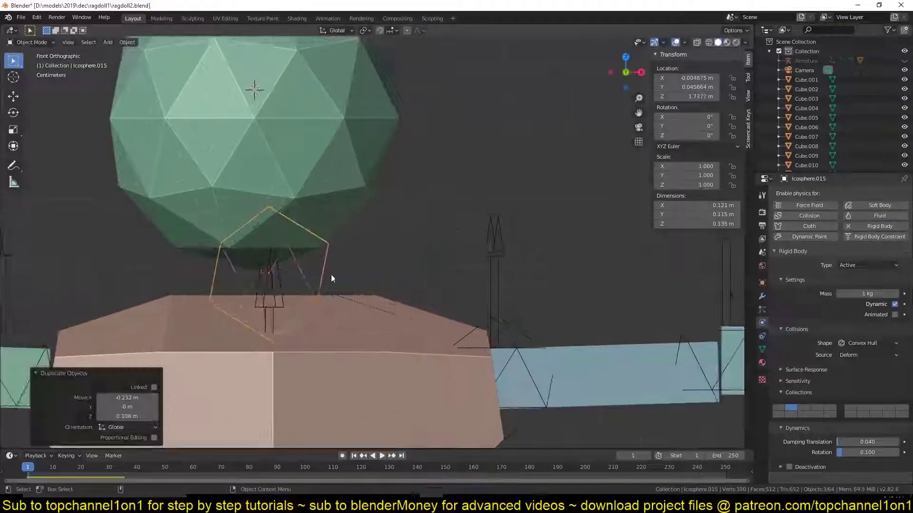
Link the neck joint empty to the head sphere and make the head and neck active rigid bodies.
middle_drag(331, 275, 315, 274)
key(shift+z)
click(309, 200)
click(897, 319)
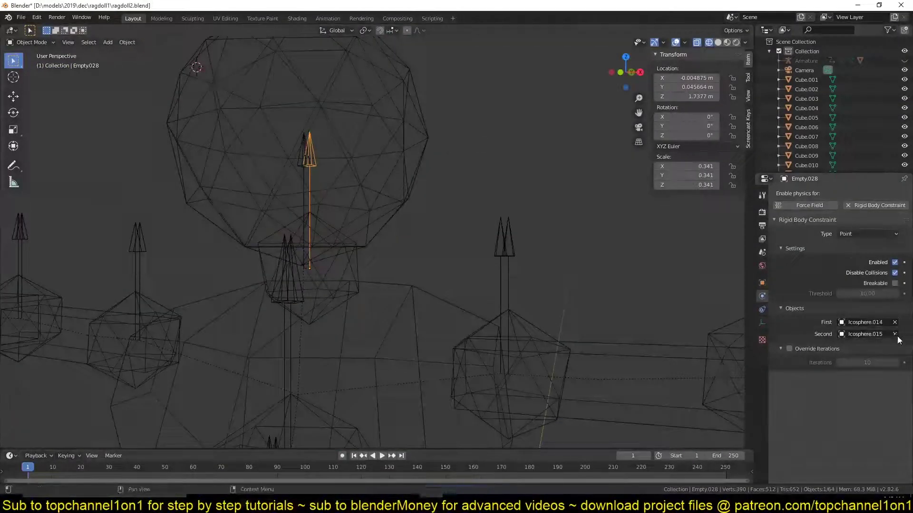
key(z)
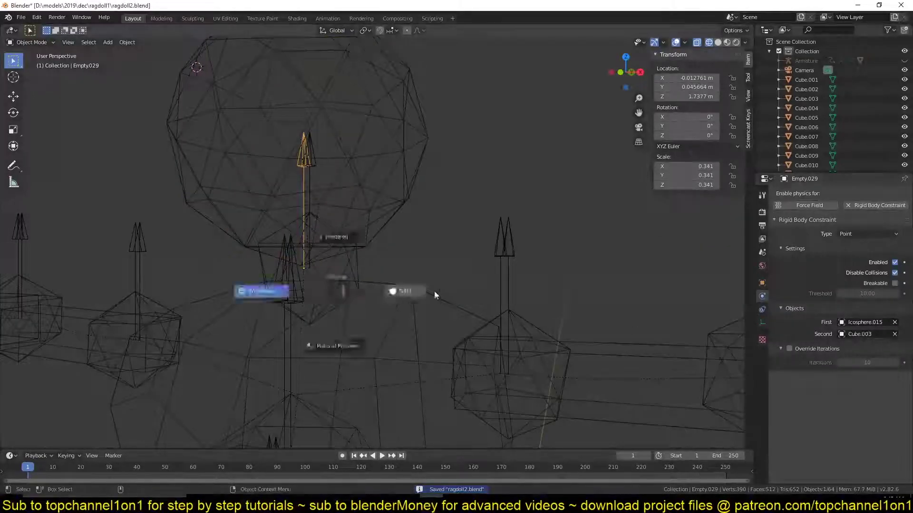
click(434, 291)
click(127, 42)
click(244, 261)
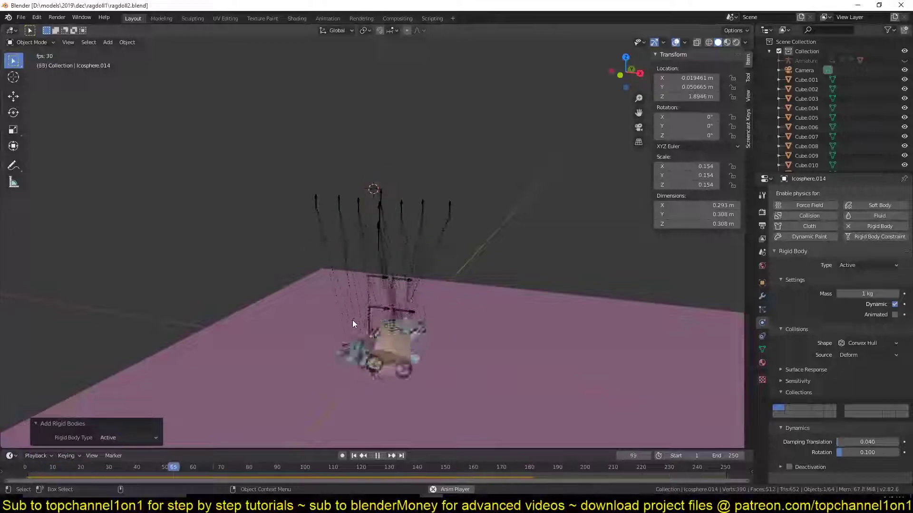
Rewind, switch to Front view and box-select every part of the ragdoll.
key(Escape)
scroll(352, 323, up, 5)
key(ctrl+s)
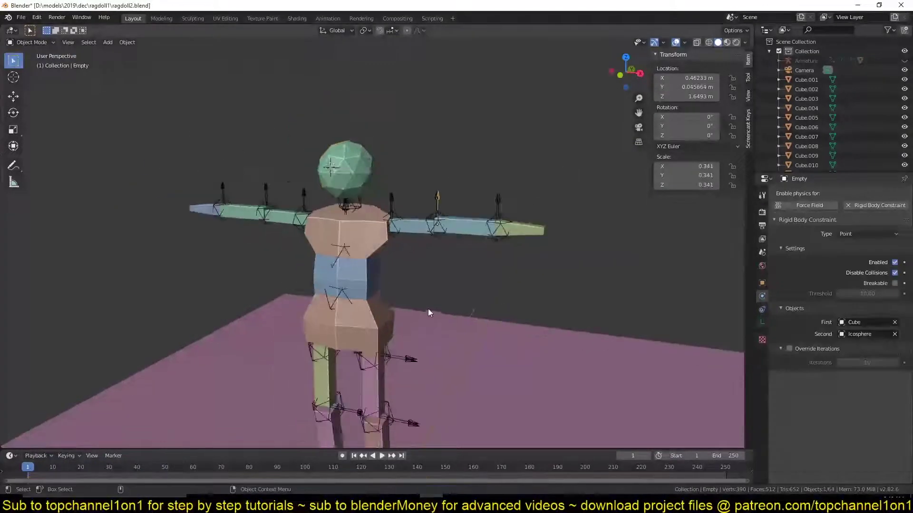
key(KP_1)
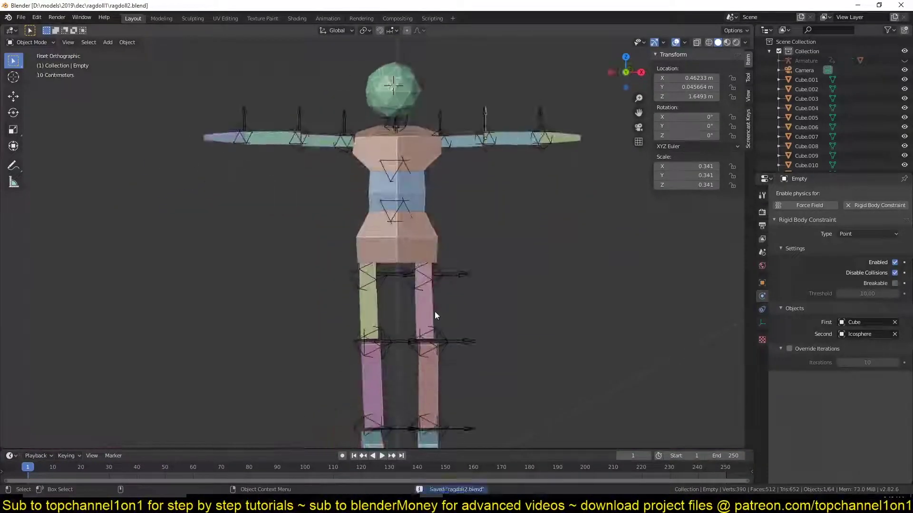
scroll(434, 314, down, 3)
click(361, 375)
drag(252, 105, 433, 378)
Apply Object > Rigid Body settings to all selected parts and replay the simulation.
click(127, 42)
mouse_move(143, 265)
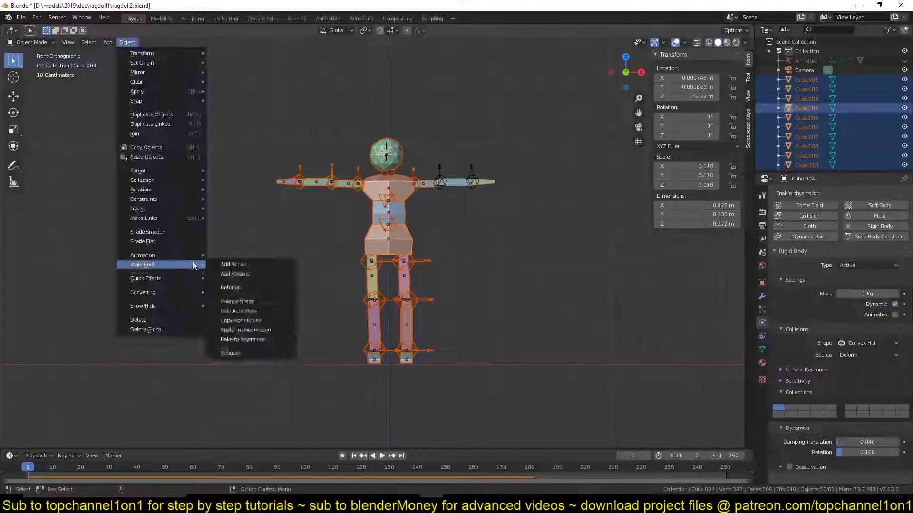
click(237, 271)
key(ctrl+s)
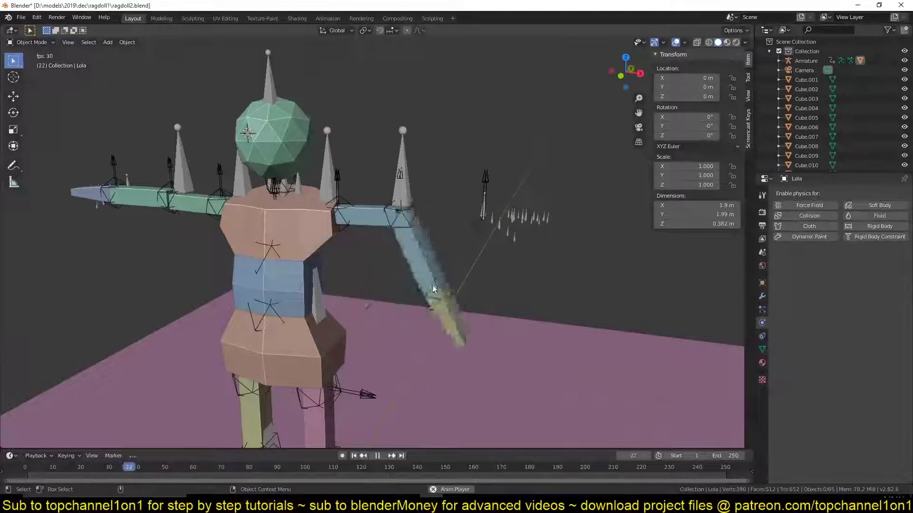
scroll(427, 274, up, 3)
key(Escape)
click(462, 121)
Make the wrist joint empty a Hinge constraint and rotate it 90° about X.
key(h)
click(455, 190)
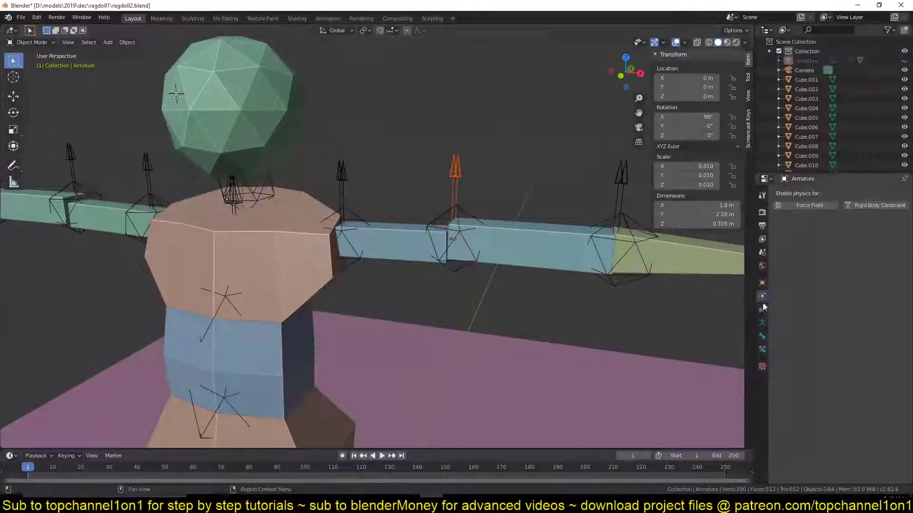
click(875, 205)
click(867, 233)
click(863, 266)
key(alt+a)
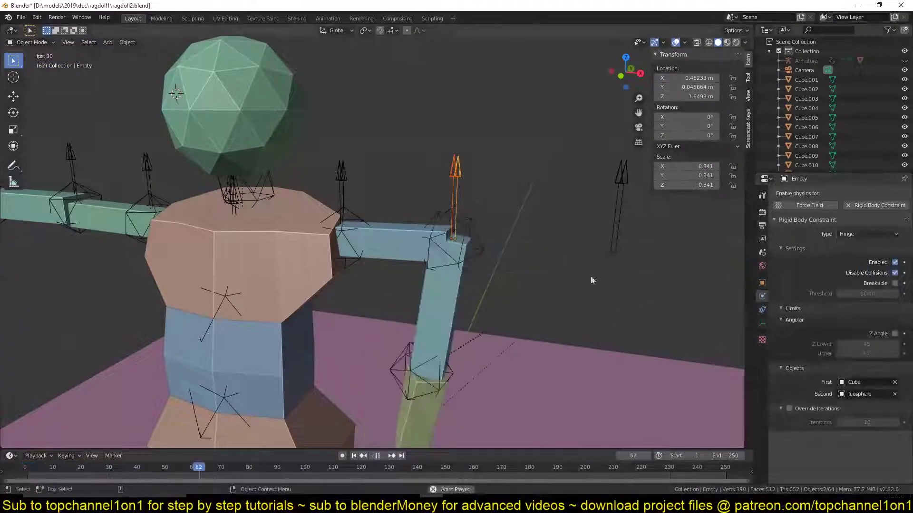
key(Escape)
key(ctrl+s)
text(rx90)
key(Return)
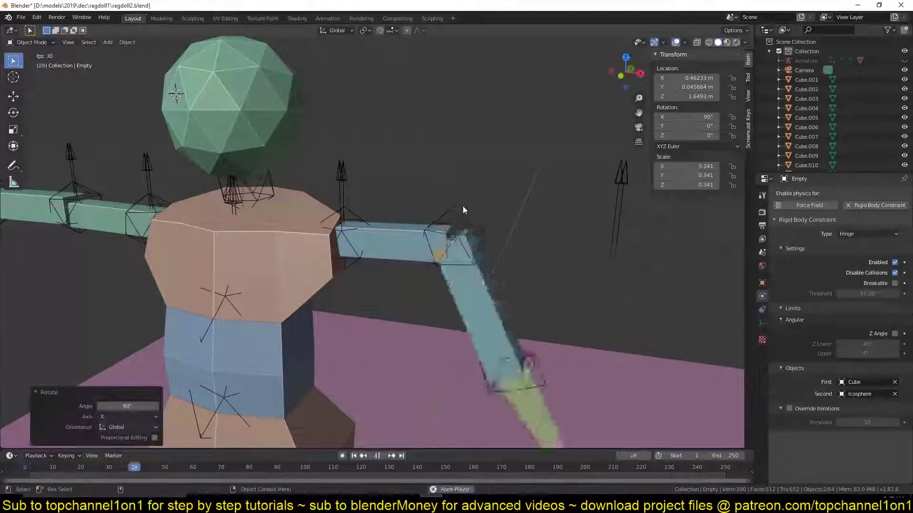
Enable the wrist hinge's Z angle limit and enter 45 as a limit value, testing playback.
click(894, 333)
right_click(870, 342)
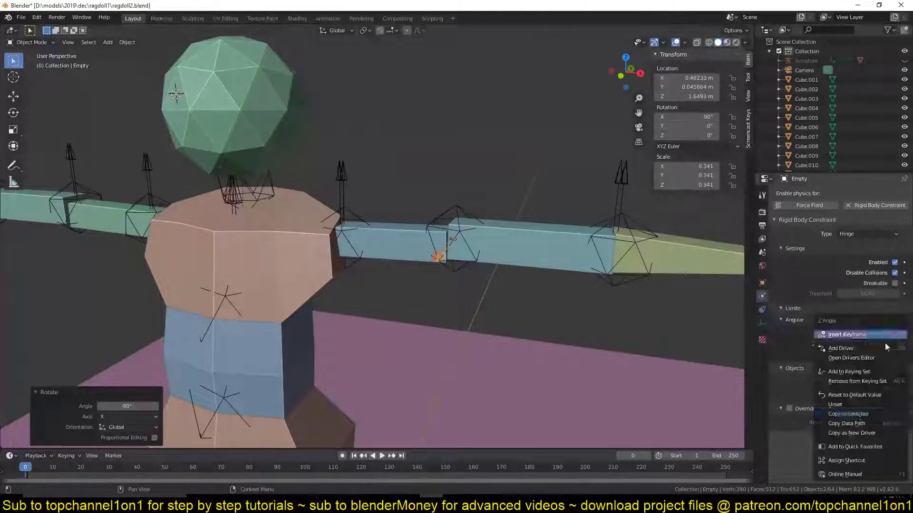
key(alt+a)
key(Escape)
shift+middle_drag(523, 199, 418, 129)
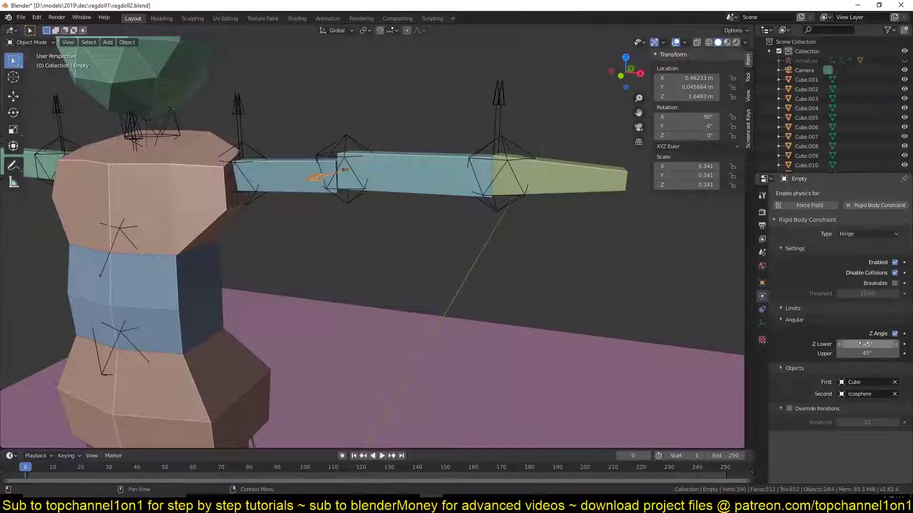
click(878, 344)
key(BackSpace)
text(45)
key(Return)
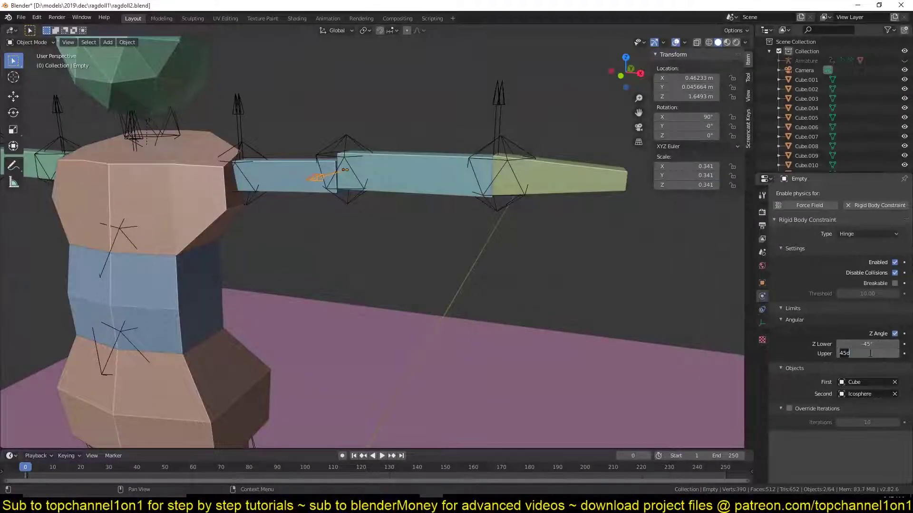
key(alt+a)
key(Escape)
right_click(863, 354)
key(alt+a)
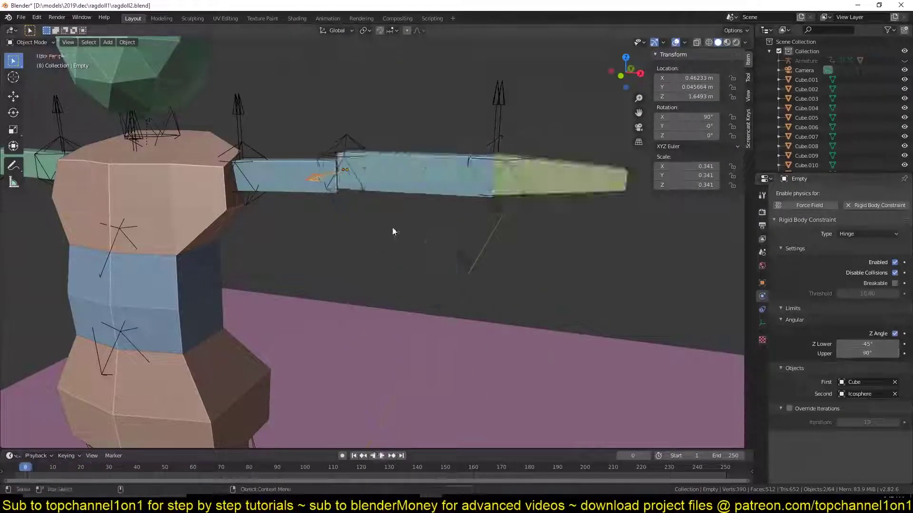
key(Escape)
Confirm the wrist's upper Z angle limit and replay the simulation to test the limits.
click(868, 354)
key(Return)
key(alt+a)
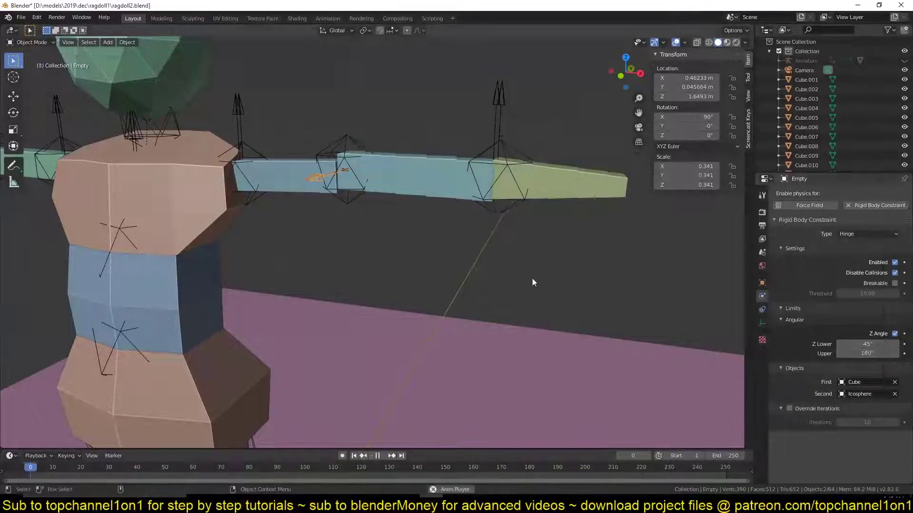
key(Escape)
right_click(845, 344)
key(Escape)
key(alt+a)
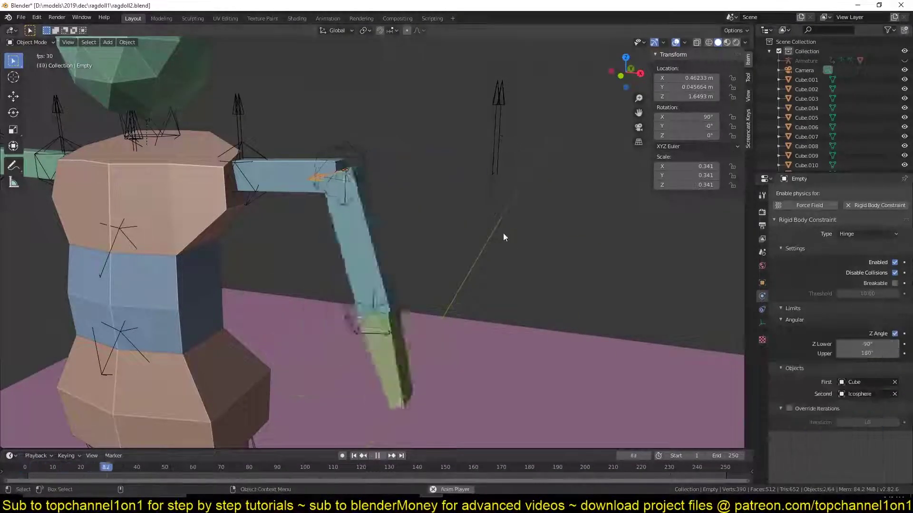
key(Escape)
right_click(856, 342)
click(855, 342)
key(alt+a)
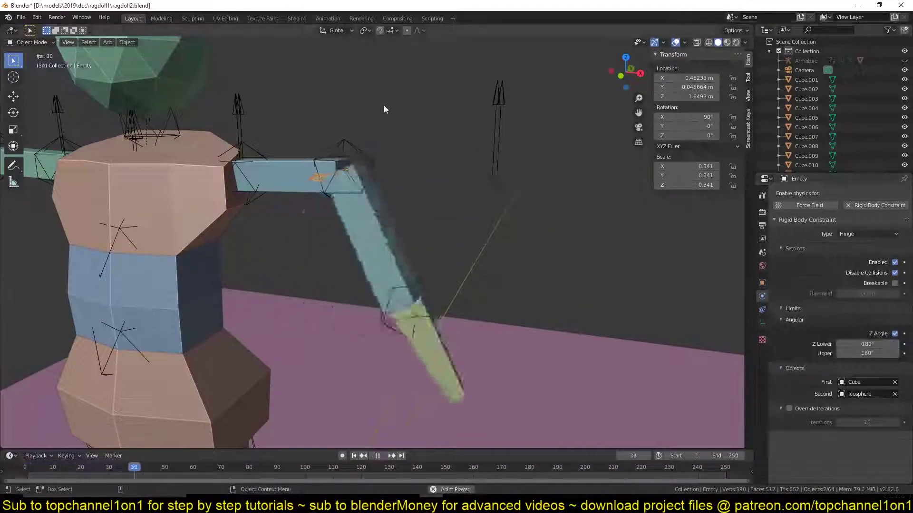
key(Escape)
Make the elbow joint empty a Hinge rotated 90° about X, then undo and retest.
click(499, 95)
click(867, 234)
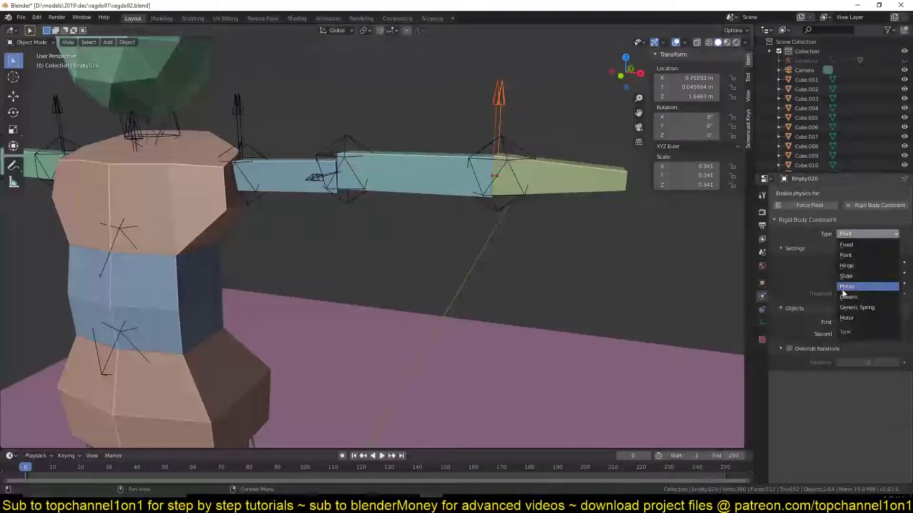
click(848, 266)
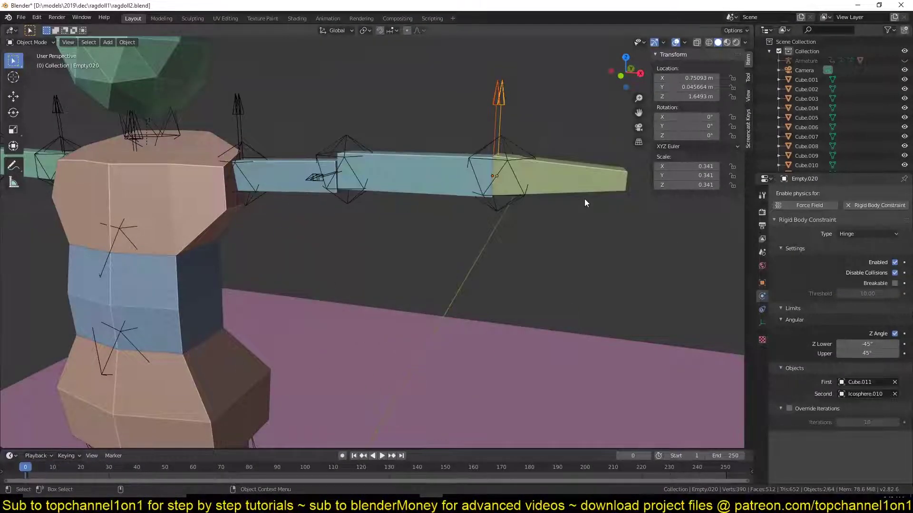
key(r)
key(x)
key(9)
key(0)
key(Return)
key(alt+a)
key(Escape)
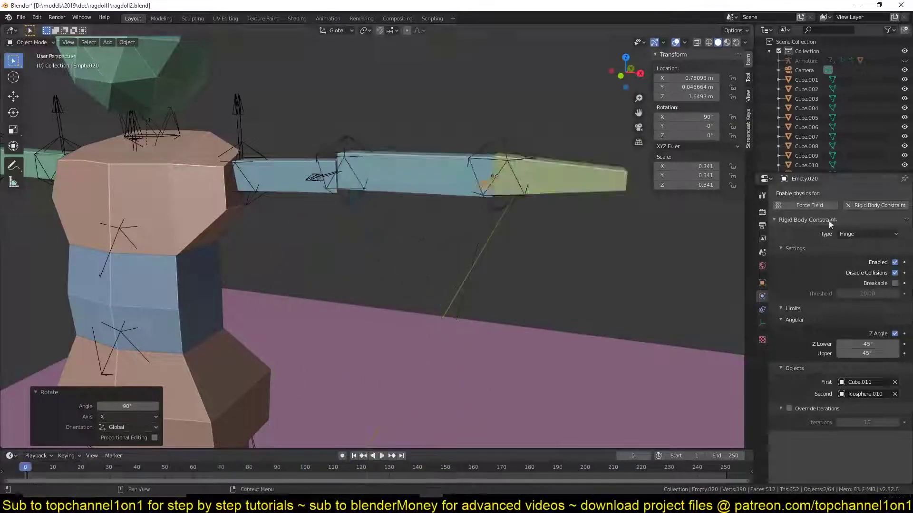
key(ctrl+z)
key(ctrl+z)
key(alt+a)
key(Escape)
key(ctrl+s)
Reapply Hinge to the elbow joint and set its lower Z angle limit to -180°.
click(864, 233)
click(848, 267)
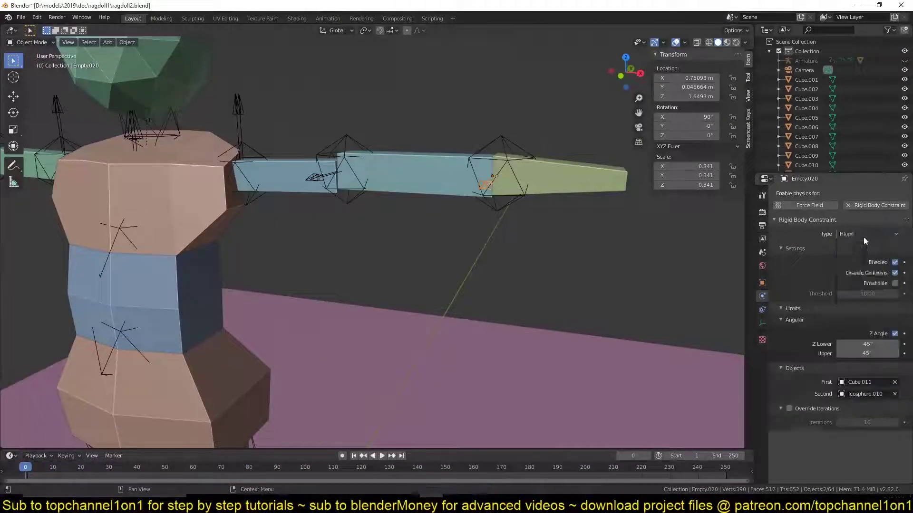
key(alt+a)
key(Escape)
click(872, 344)
text(-180)
key(Return)
key(alt+a)
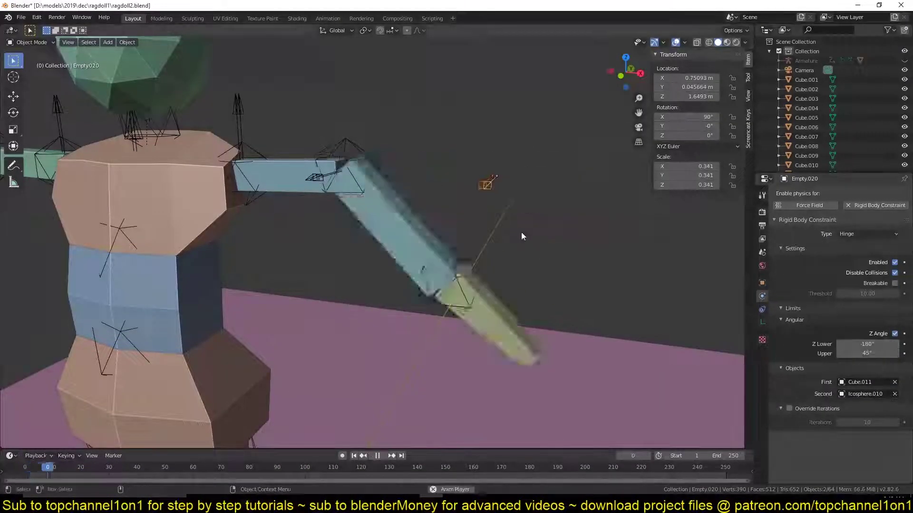
key(Escape)
key(ctrl+s)
middle_drag(521, 232, 159, 144)
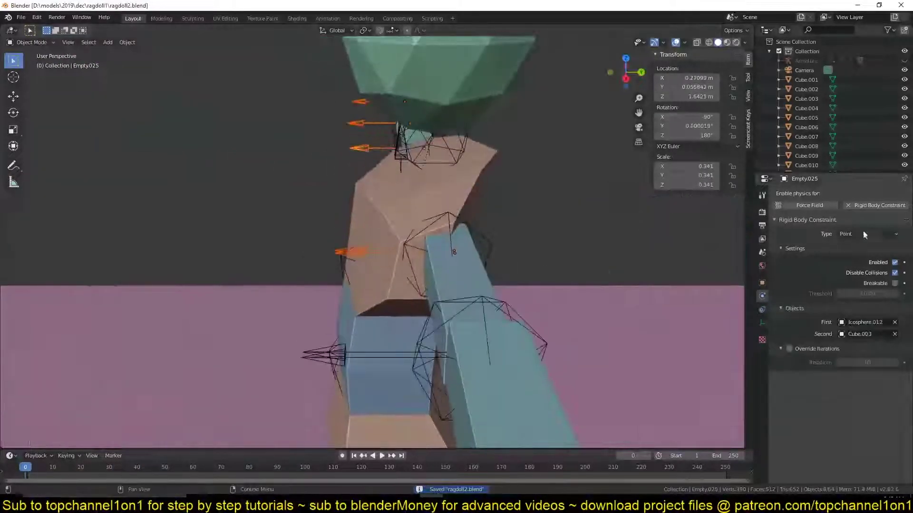
Give the selected joints Hinge type with the Z angle limit on and 45° upper limit, then play.
click(864, 234)
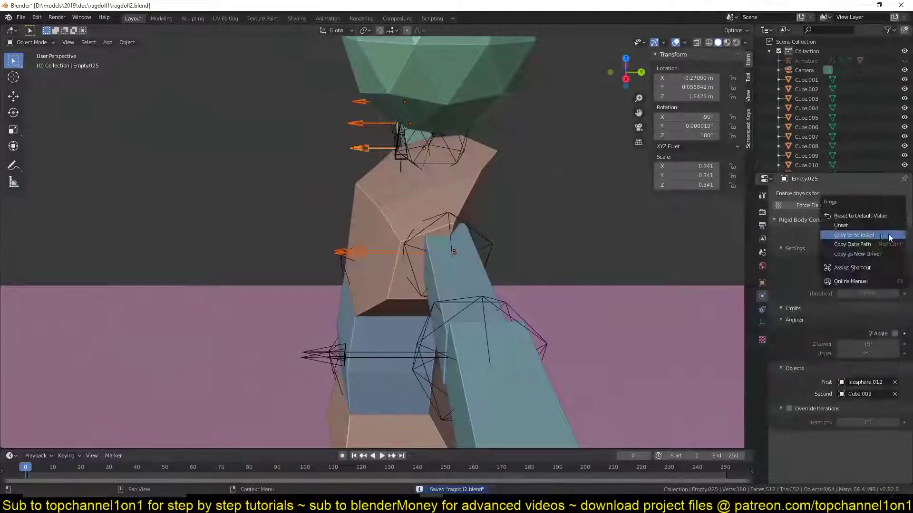
click(896, 333)
click(867, 343)
text(-18045)
key(Return)
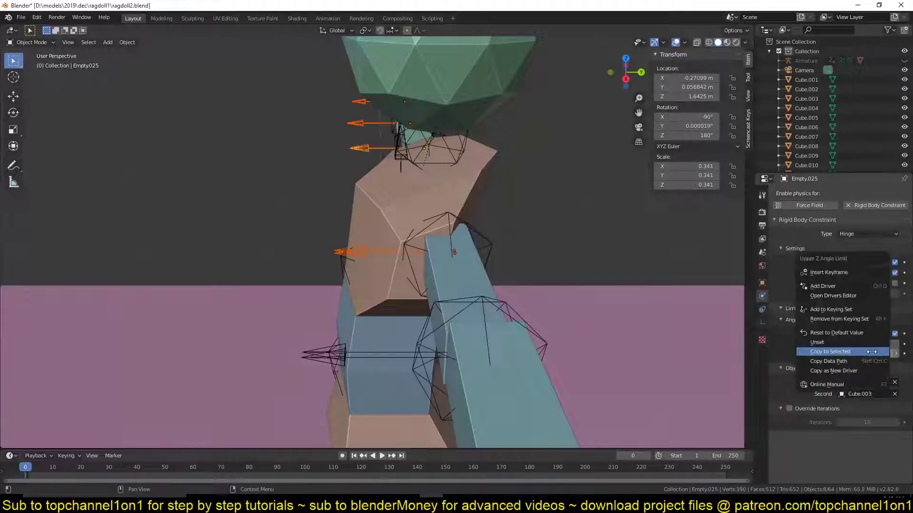
key(ctrl+s)
key(alt+a)
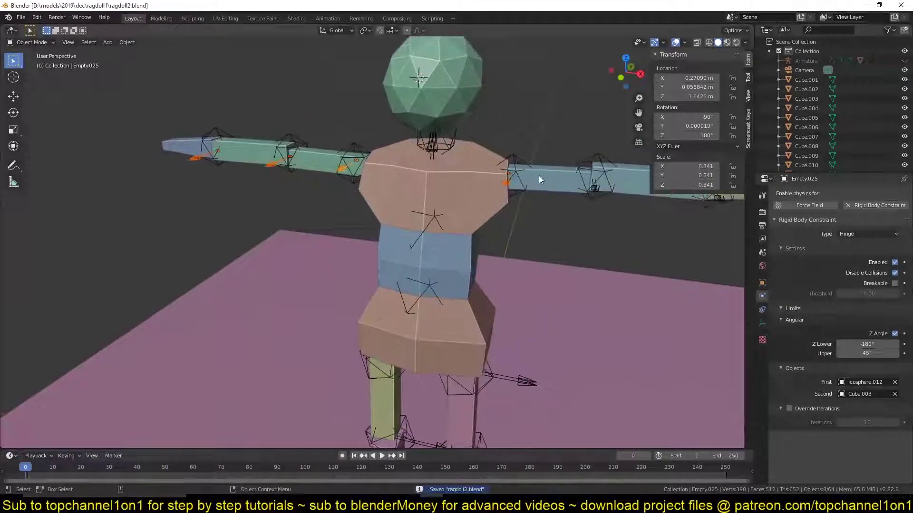
Add Active rigid bodies to the arm cubes and remaining pieces, then check them in Front view.
click(127, 41)
click(233, 262)
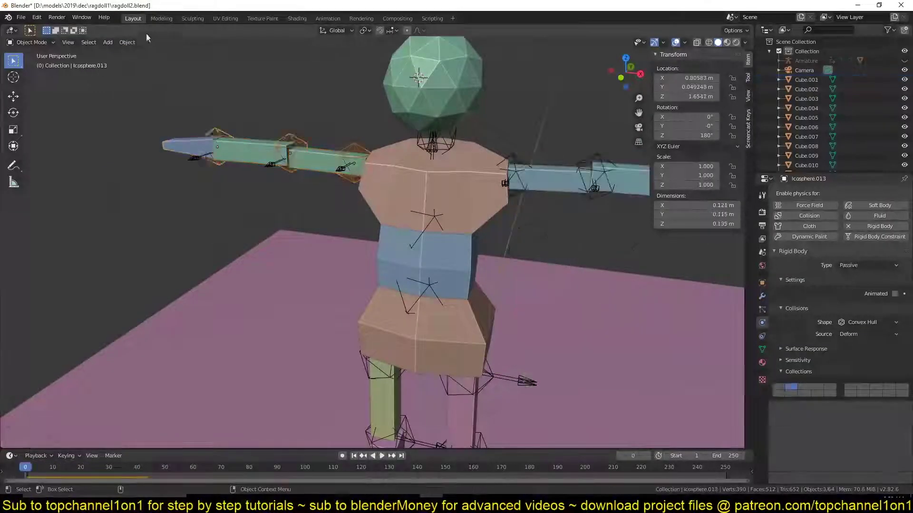
click(126, 42)
click(233, 264)
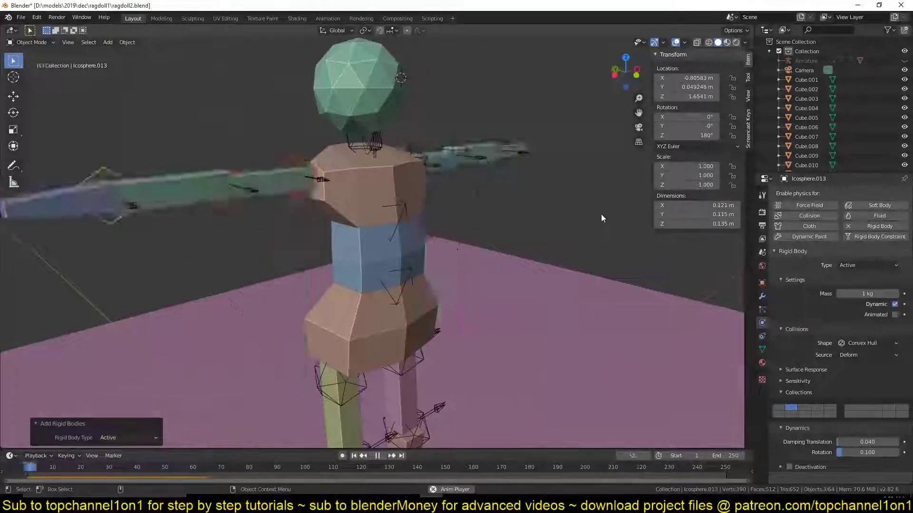
key(KP_1)
scroll(364, 226, up, 4)
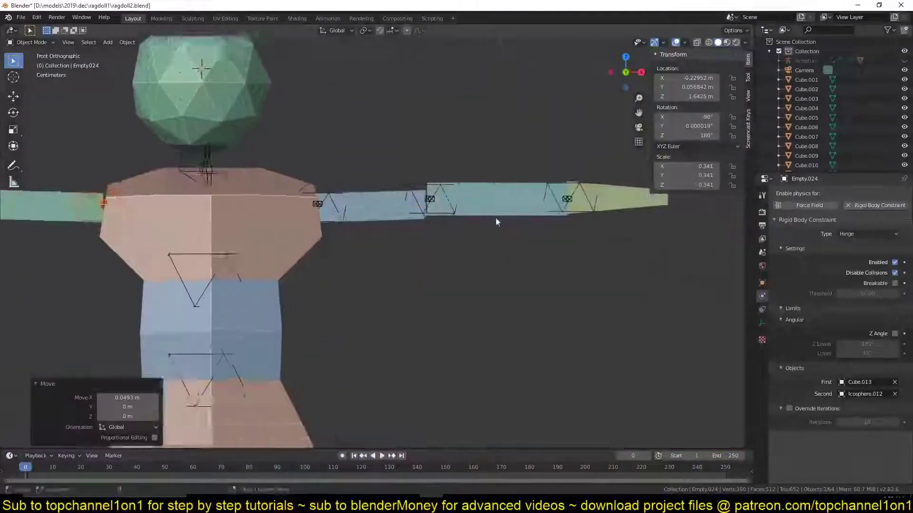
scroll(351, 226, up, 3)
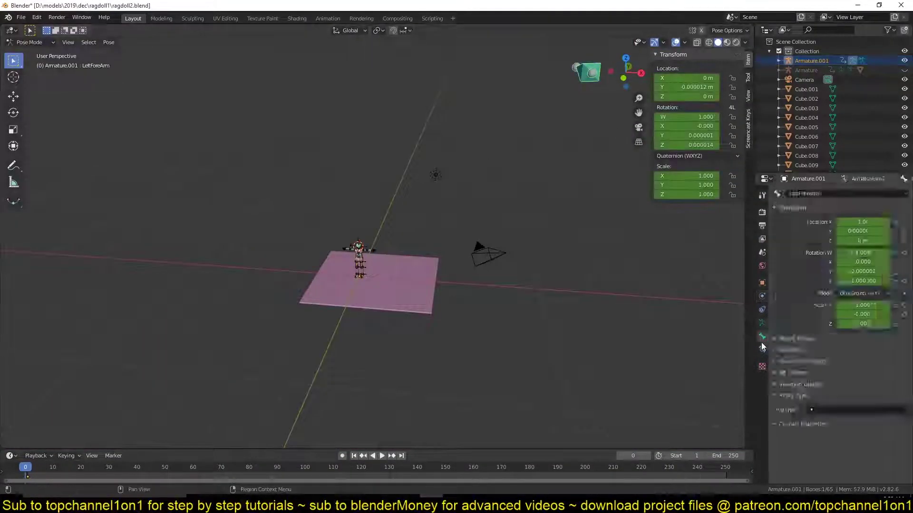
Give LeftArm and LeftHand Child Of constraints targeting Cube.001 and Cube.011, then test.
click(762, 350)
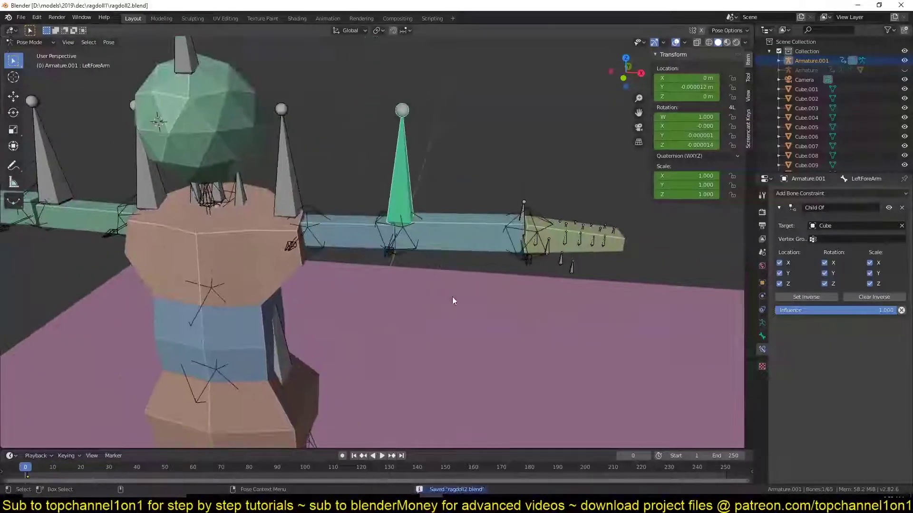
shift+click(343, 231)
key(shift+ctrl+c)
click(362, 196)
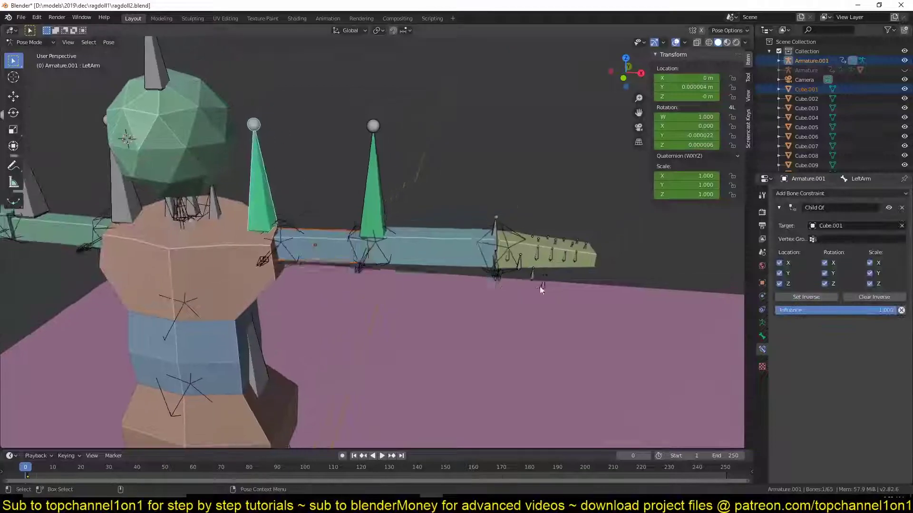
key(ctrl+s)
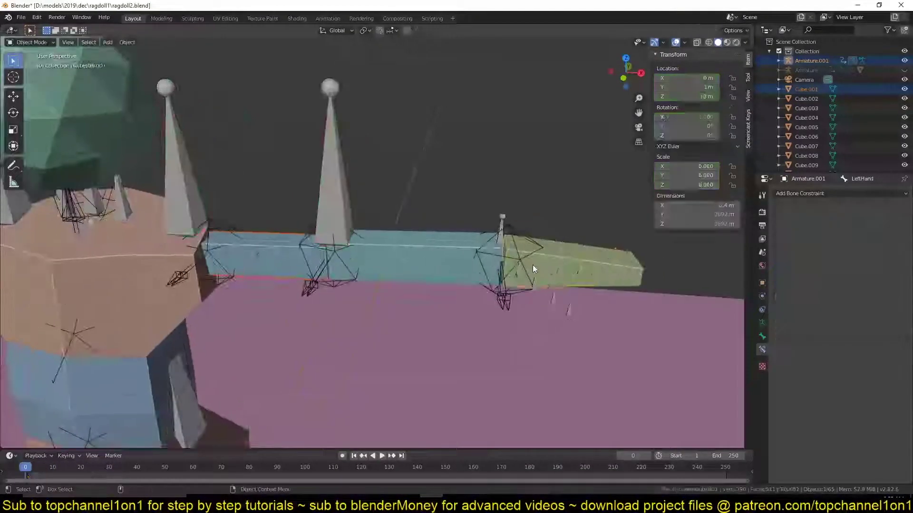
key(ctrl+Tab)
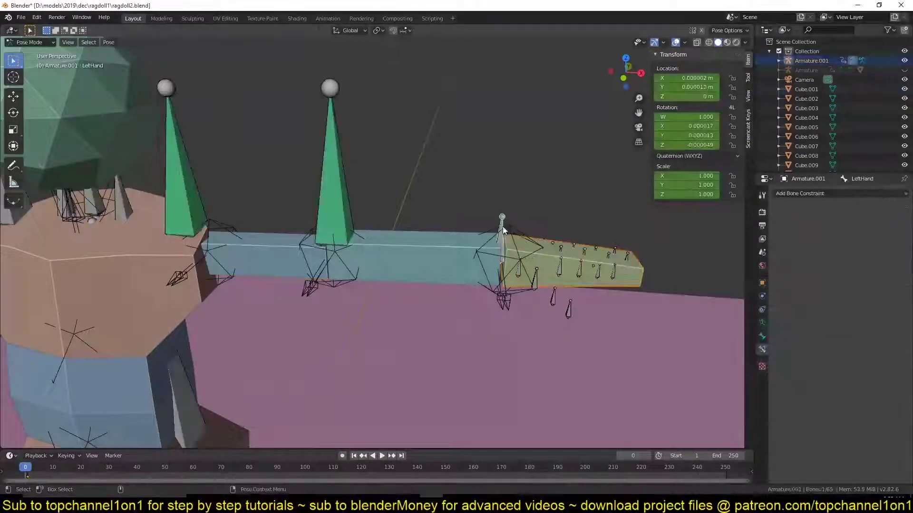
key(shift+ctrl+c)
click(503, 227)
key(alt+a)
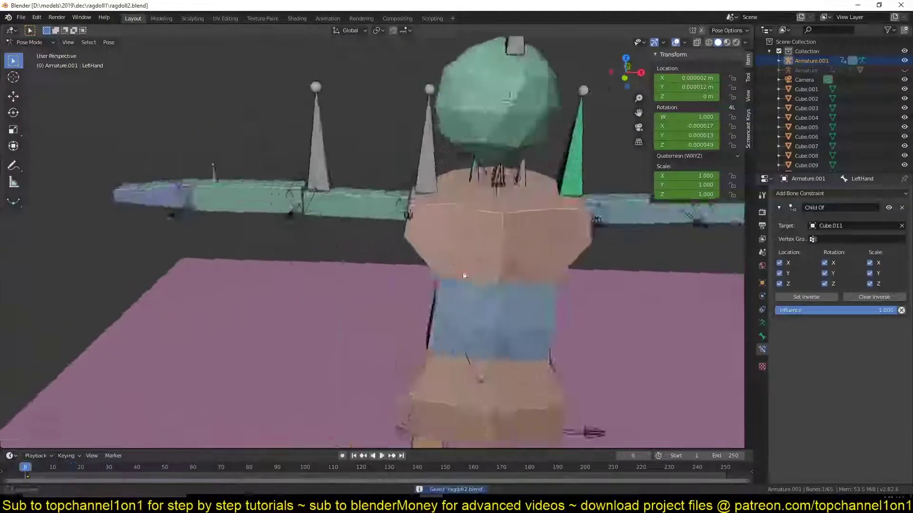
Add Child Of constraints to RightForeArm and RightHand, with RightHand following Cube.014, and test.
key(shift+ctrl+c)
click(435, 219)
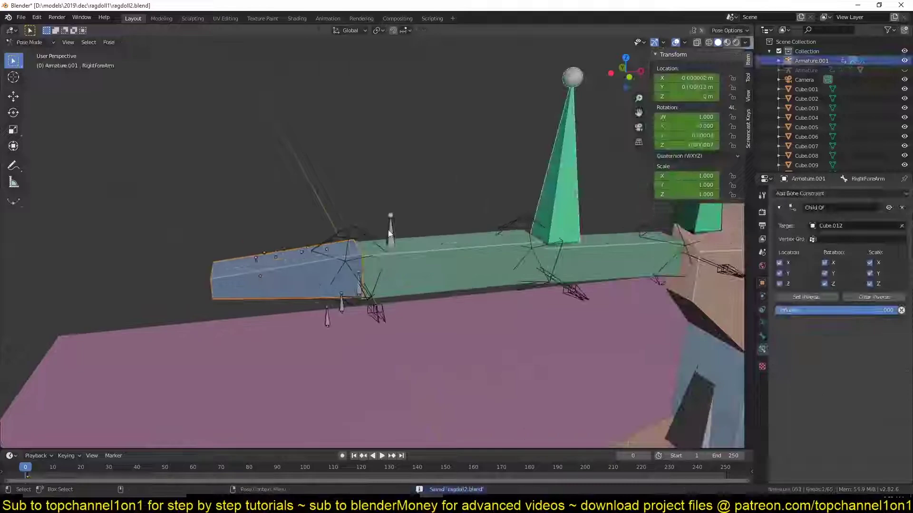
key(shift+ctrl+c)
click(395, 265)
key(alt+a)
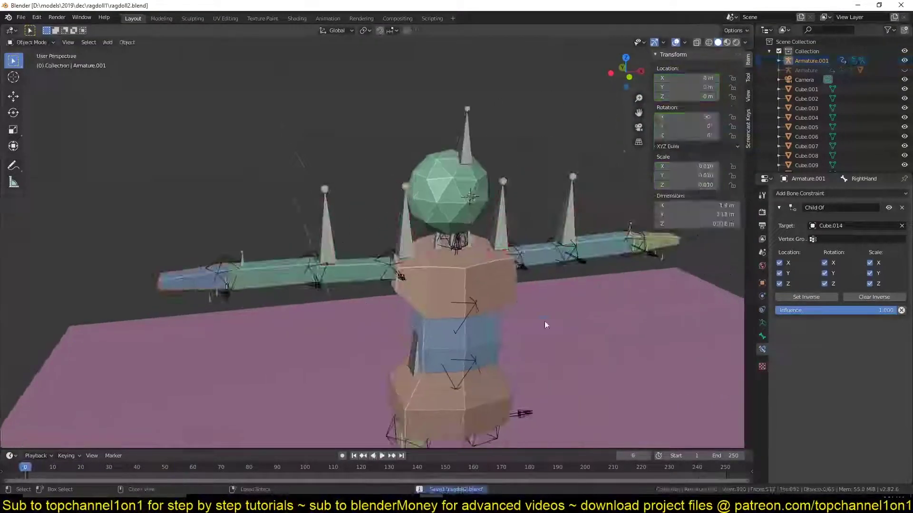
Check that Lola deforms with the rig, then delete the old Armature.
click(380, 259)
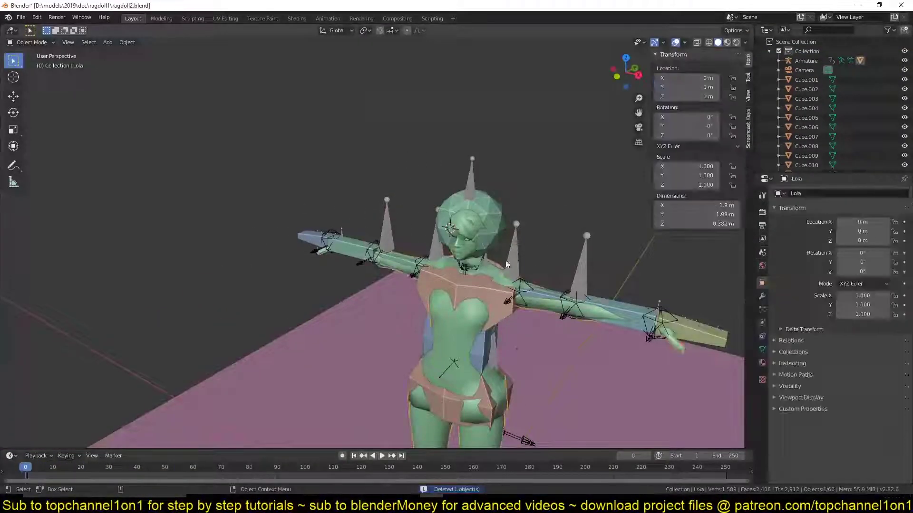
click(457, 307)
key(alt+a)
click(489, 224)
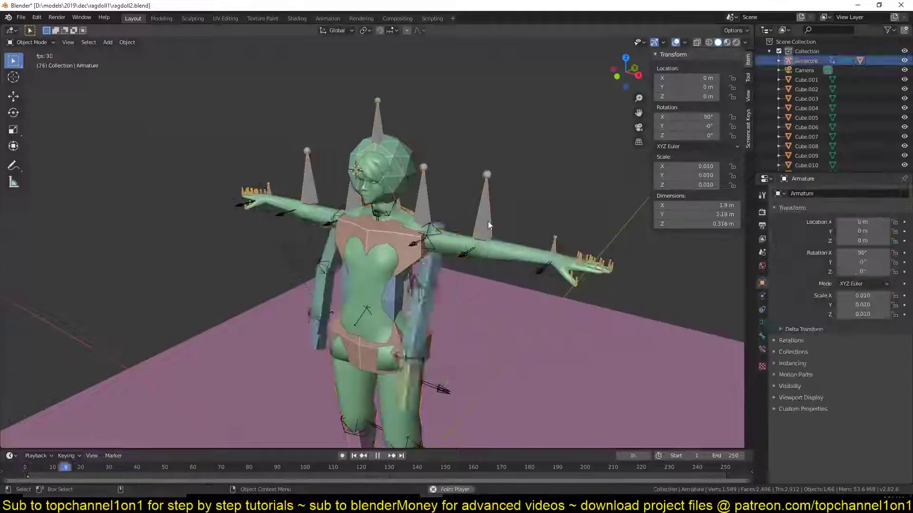
key(Escape)
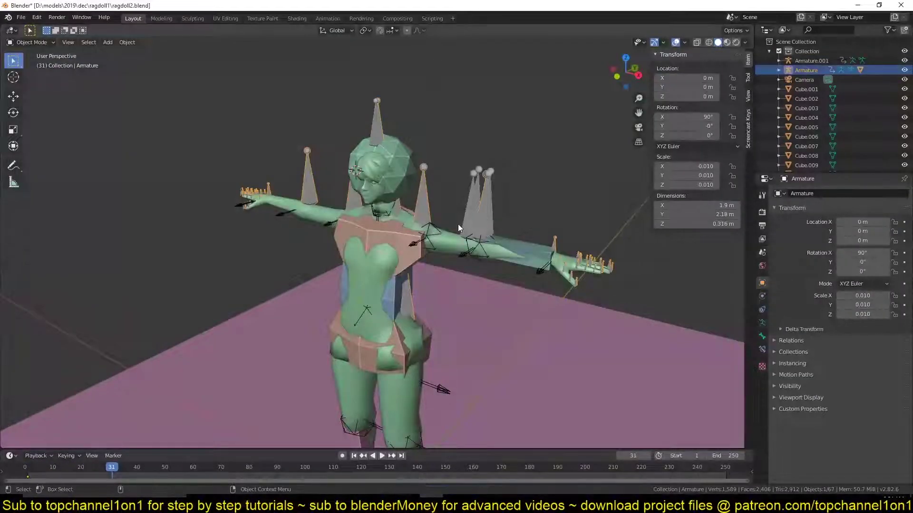
key(ctrl+alt+z)
click(368, 281)
Play the animation with only Armature.001 in pose mode and save the file.
key(ctrl+shift+z)
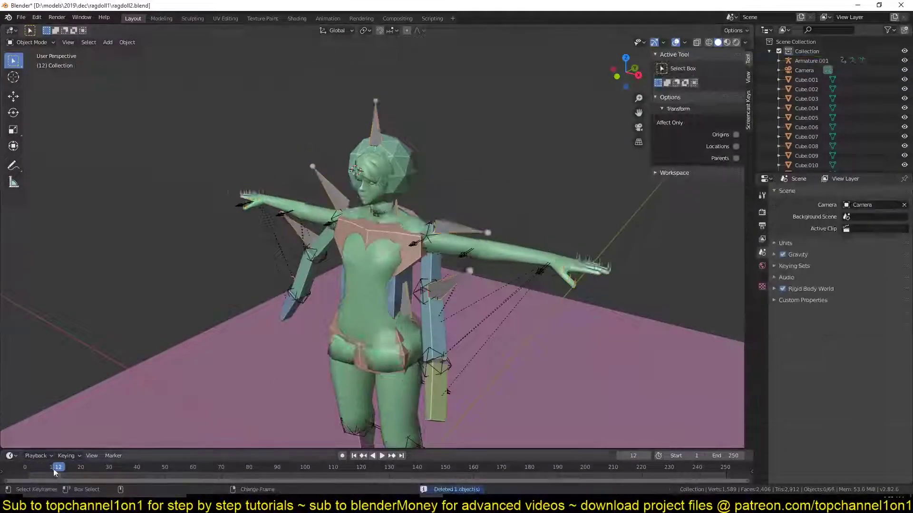
key(space)
key(space)
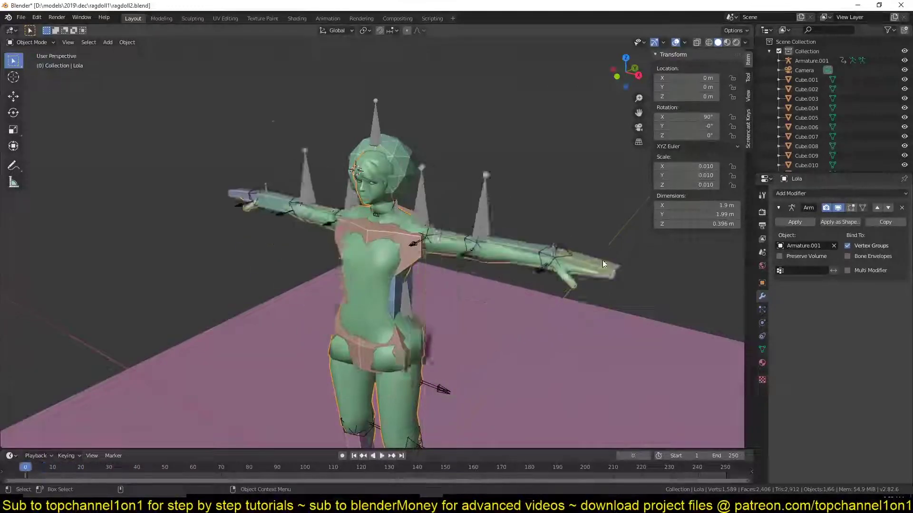
scroll(520, 262, up, 5)
key(ctrl+s)
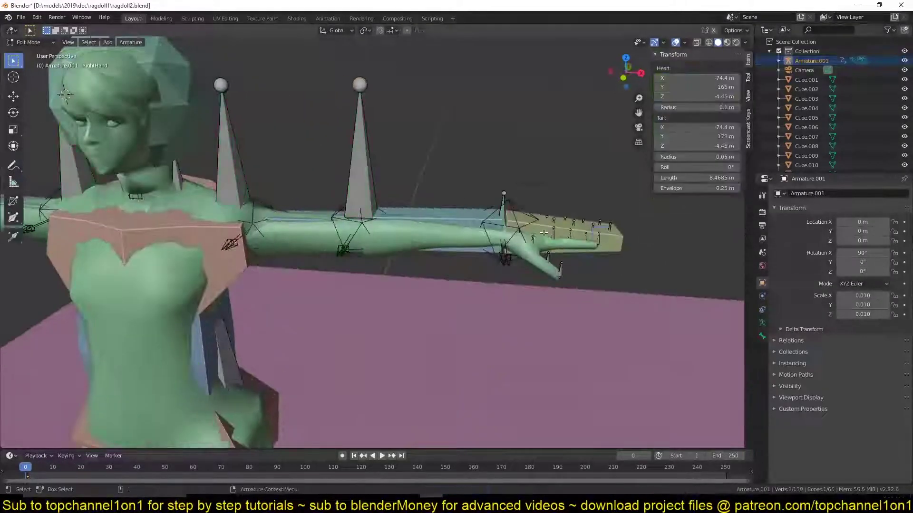
key(ctrl+Tab)
scroll(575, 271, down, 5)
key(space)
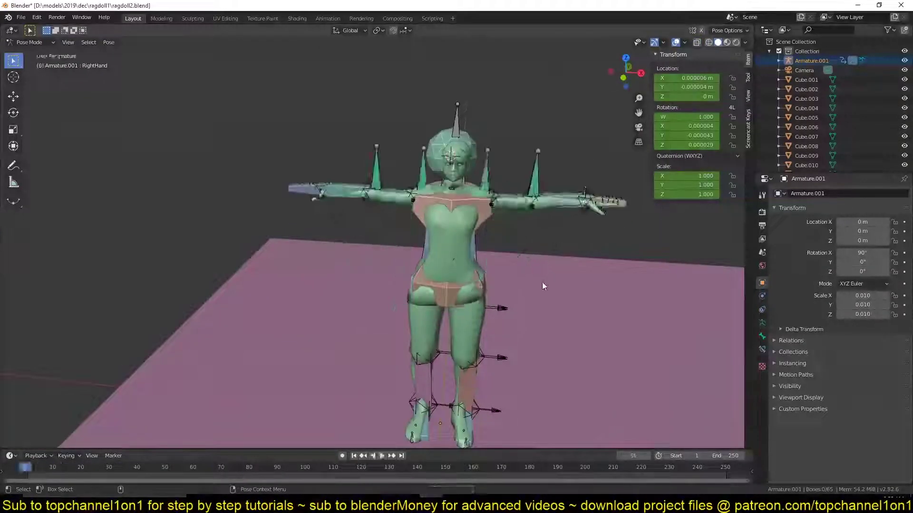
key(Escape)
key(ctrl+s)
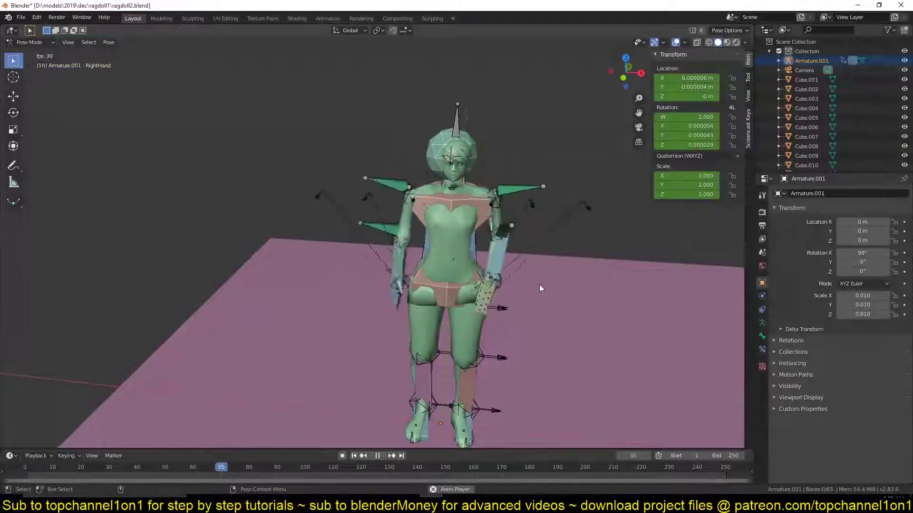
Replay the test, pick the LeftUpLeg bone, and add a rigid body to Icosphere.014.
mouse_move(539, 286)
middle_down()
mouse_move(364, 224)
mouse_move(468, 235)
mouse_move(480, 252)
middle_up()
key(space)
click(467, 236)
key(Escape)
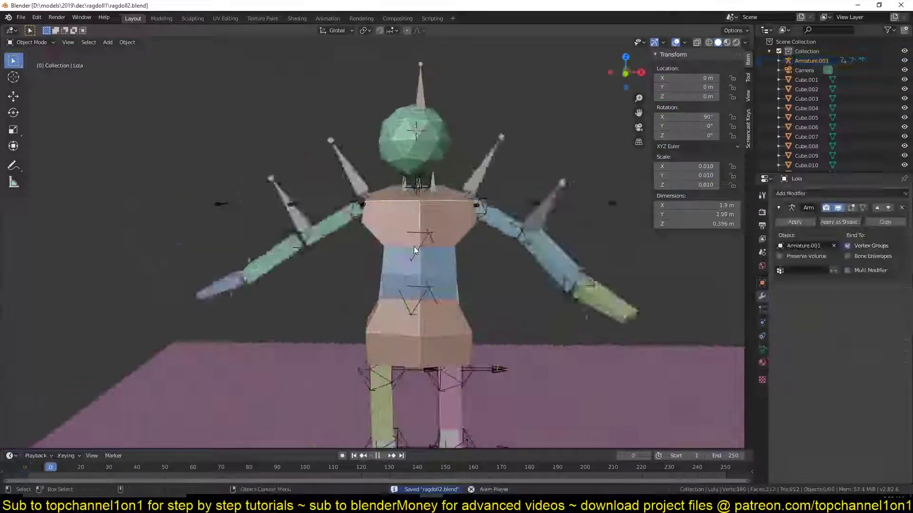
scroll(414, 246, up, 5)
click(880, 226)
click(867, 265)
Make Icosphere.014 an Active rigid body and move Icosphere.002 higher and slightly forward.
click(847, 276)
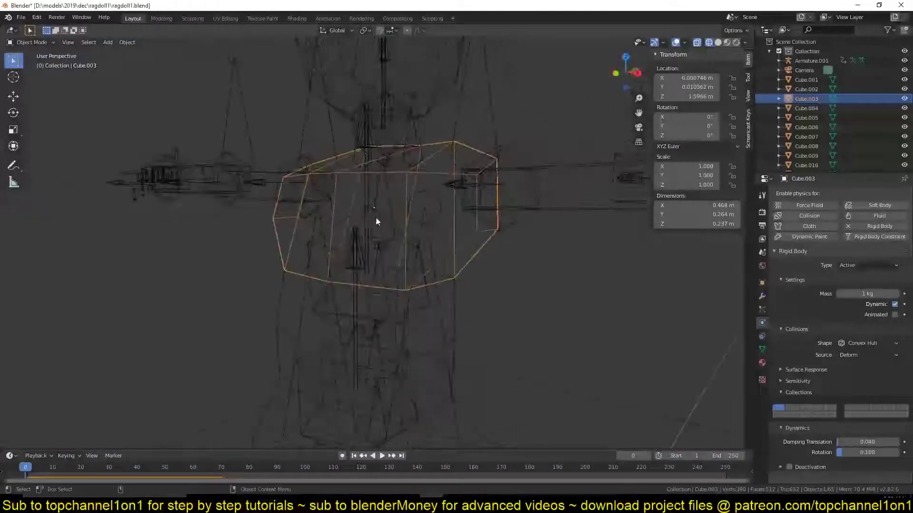
key(KP_1)
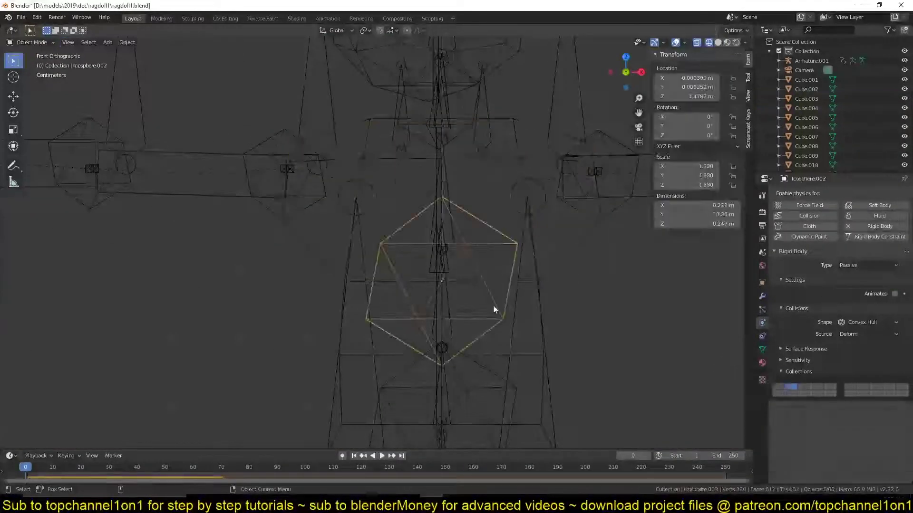
key(g)
key(z)
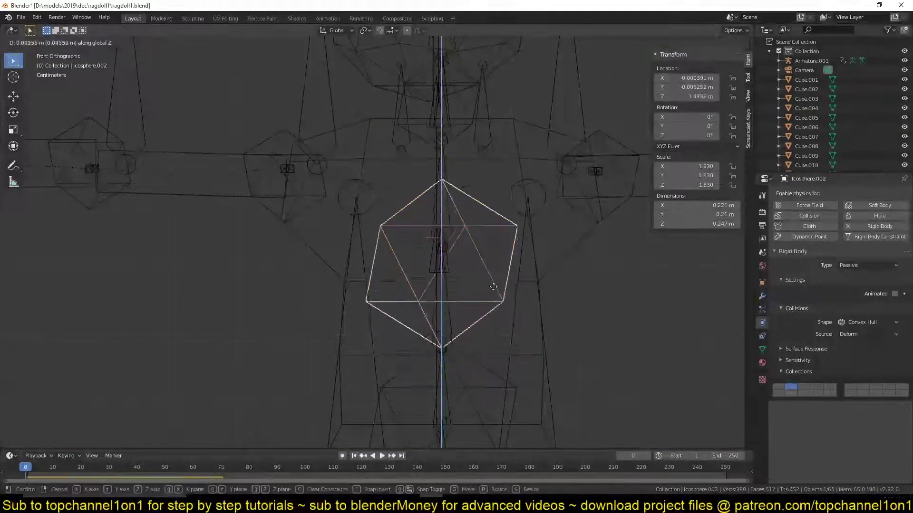
click(499, 275)
key(KP_3)
key(g)
click(369, 239)
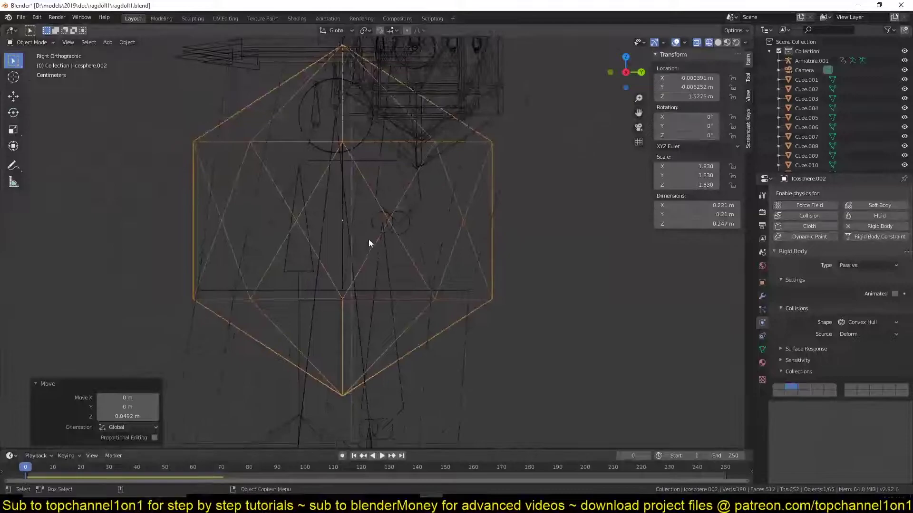
middle_drag(380, 232, 345, 259)
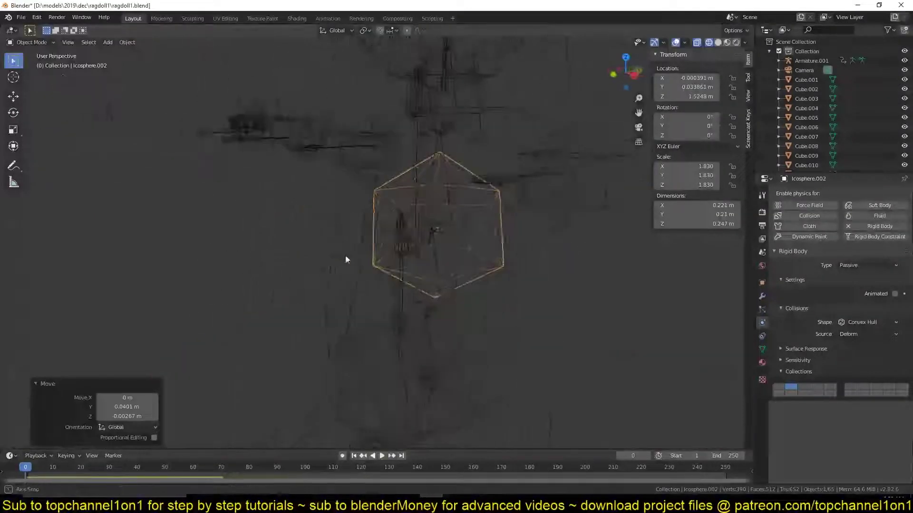
Rotate joint empty Empty.005 by -90 degrees and test the joint in playback.
click(419, 161)
key(KP_3)
text(r-90)
key(Return)
key(space)
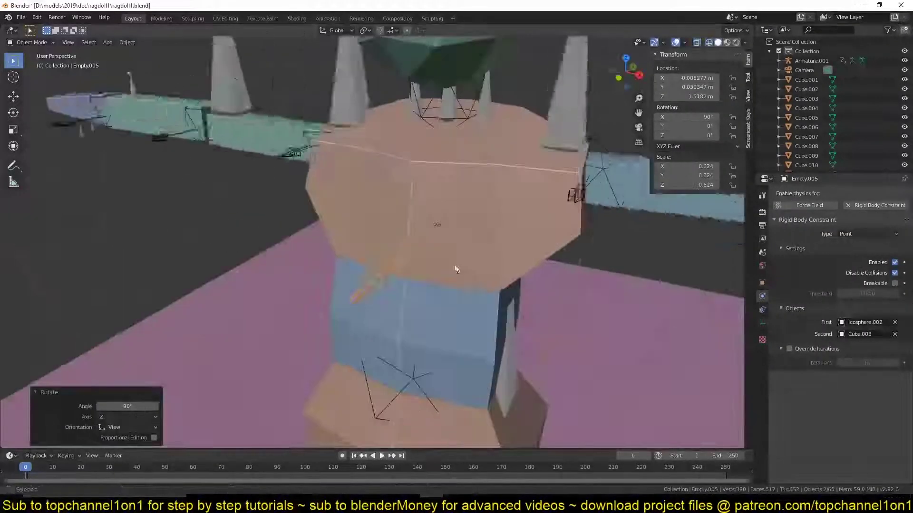
click(857, 230)
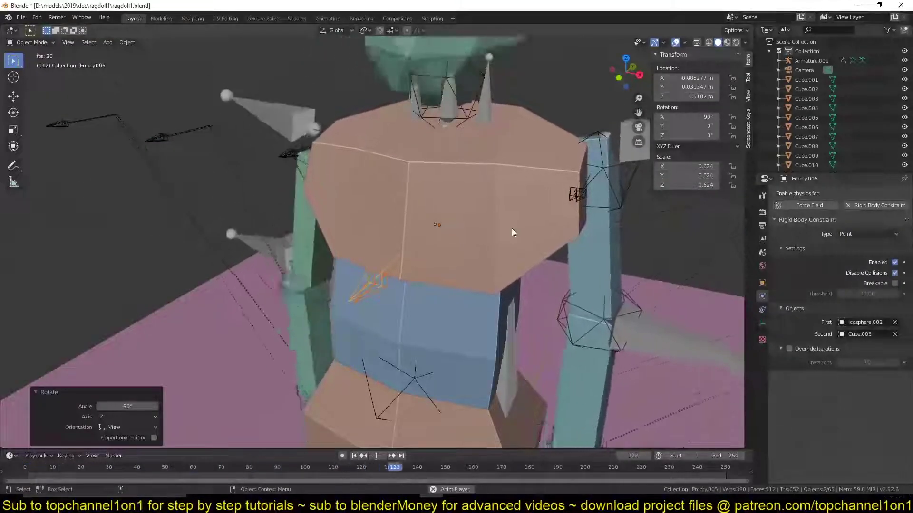
key(Escape)
key(shift+z)
click(333, 251)
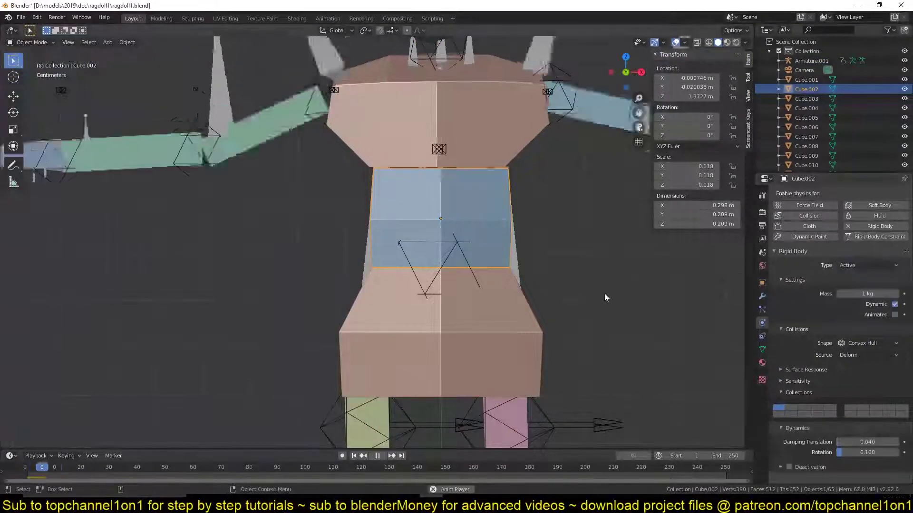
Give the Spine bone a Child Of constraint to its cube, then box-select both hexagon cubes.
key(ctrl+shift+c)
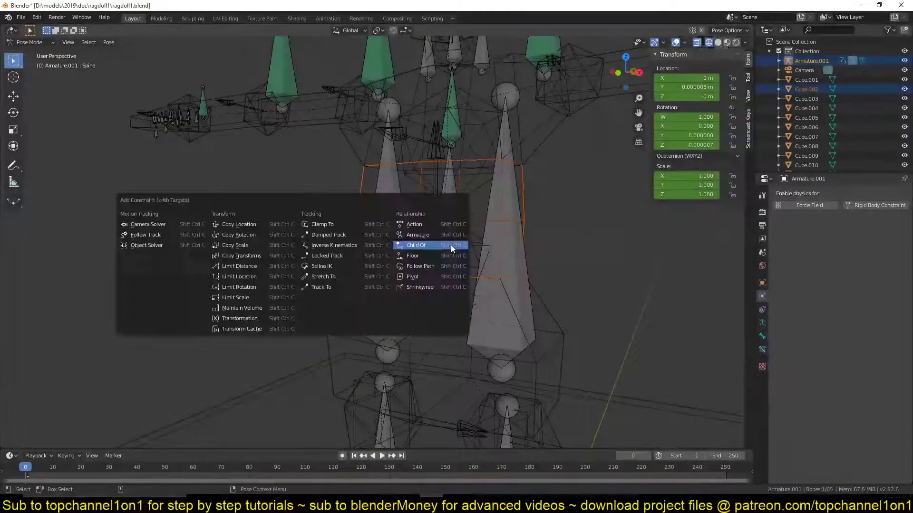
click(451, 245)
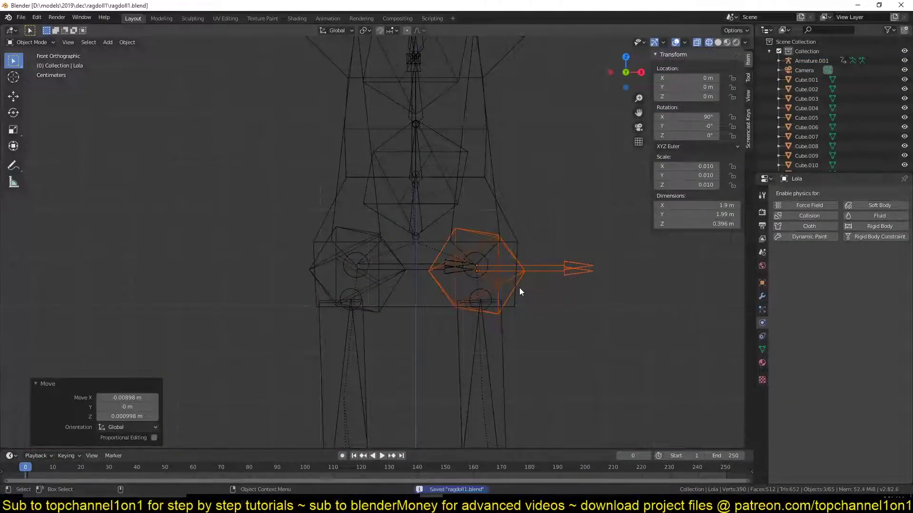
shift+click(519, 287)
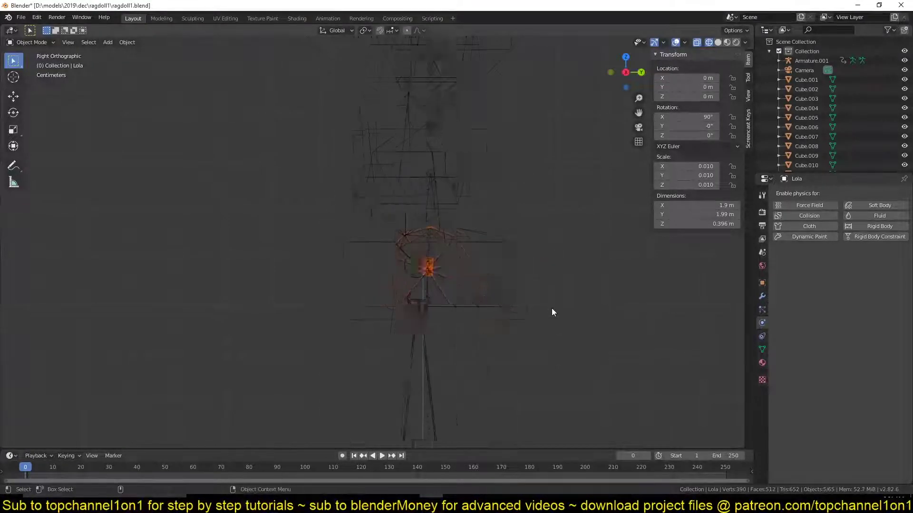
click(481, 312)
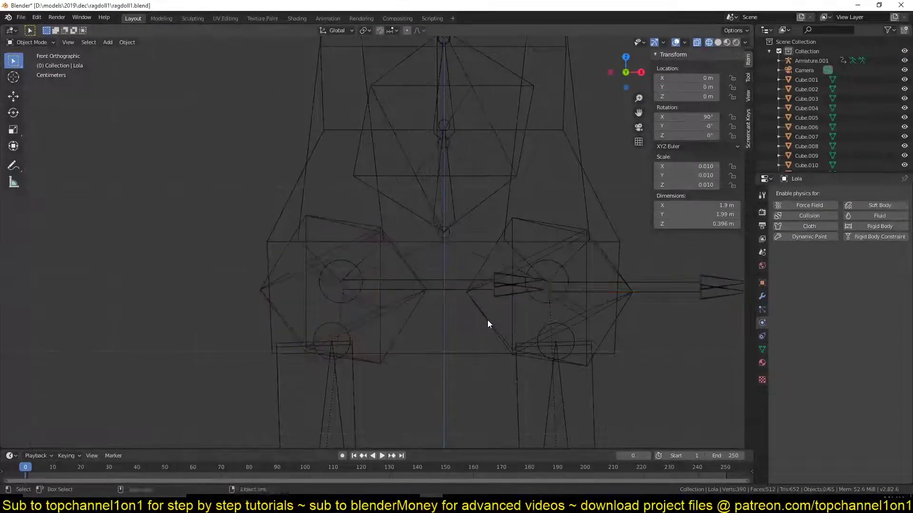
drag(405, 324, 579, 301)
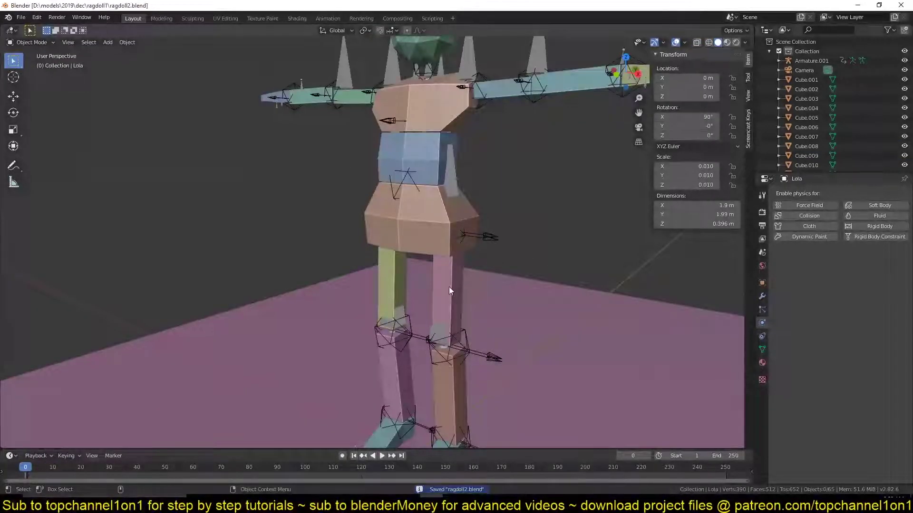
Make the LeftUpLeg bone follow Cube.006 with a Child Of constraint.
click(442, 316)
key(ctrl+Tab)
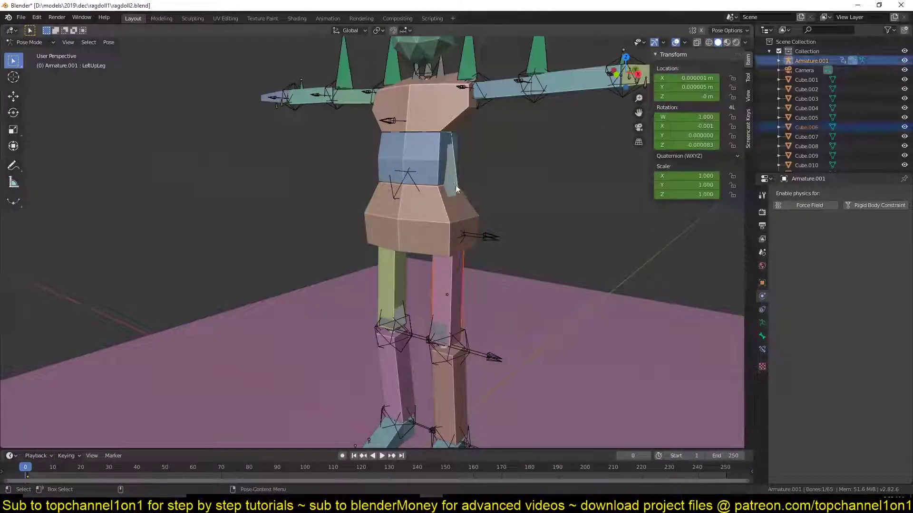
key(ctrl+shift+c)
click(430, 157)
key(ctrl+Tab)
middle_drag(405, 289, 475, 280)
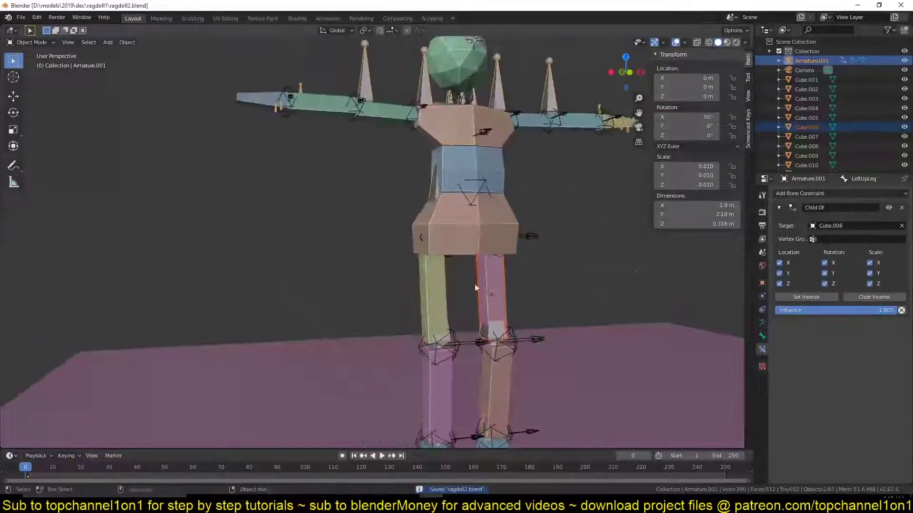
Make the RightUpLeg bone follow the right upper leg block via Child Of.
click(433, 285)
shift+click(435, 343)
key(ctrl+Tab)
key(ctrl+shift+c)
click(434, 206)
key(ctrl+Tab)
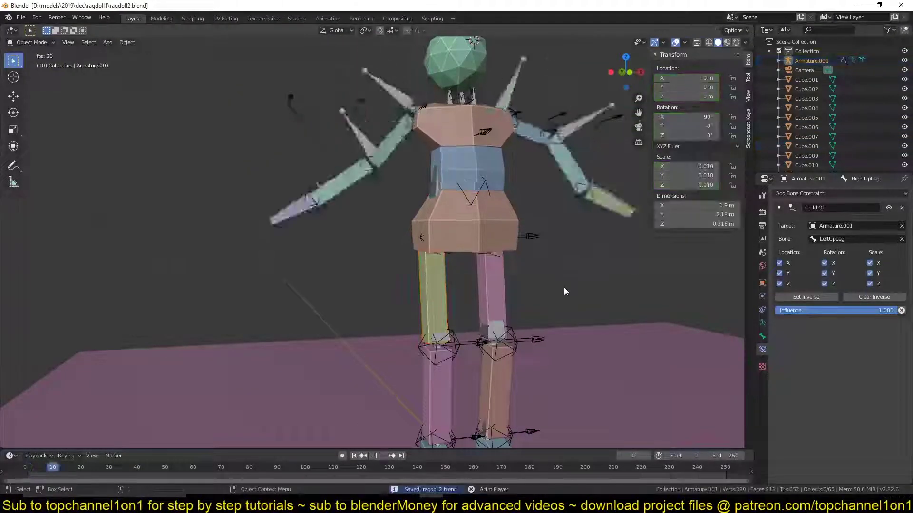
Zoom in on the legs, select the next leg block, and save.
scroll(563, 287, up, 2)
middle_drag(529, 318, 449, 298)
click(449, 297)
scroll(475, 208, up, 3)
key(ctrl+s)
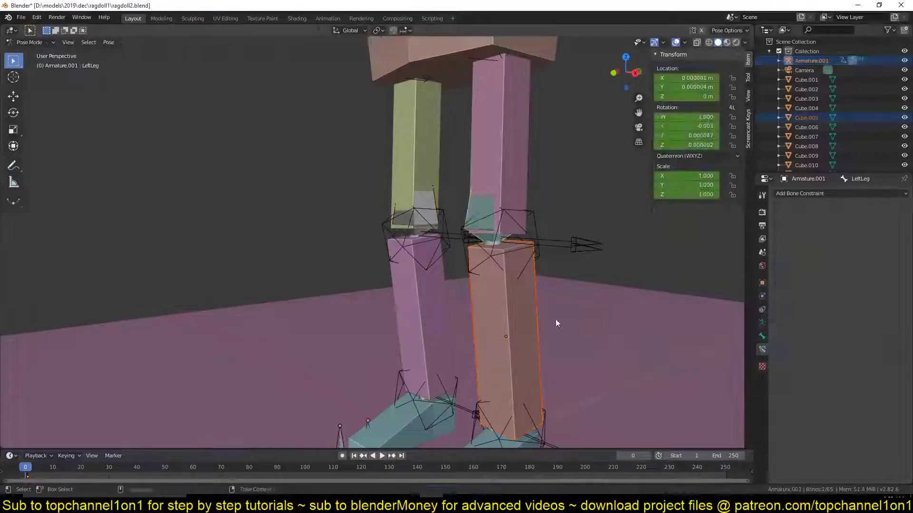
Make the RightLeg bone follow Cube.007 with a Child Of constraint.
click(413, 289)
shift+click(472, 249)
key(ctrl+Tab)
key(ctrl+shift+c)
click(483, 275)
scroll(485, 268, down, 2)
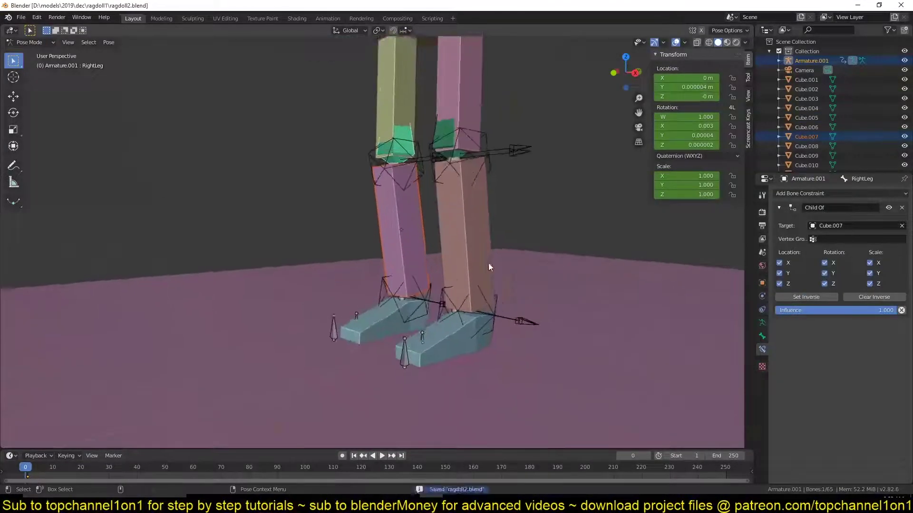
key(shift+z)
In wireframe view, make the left foot bone follow Cube.009 via Child Of.
scroll(463, 241, up, 3)
scroll(452, 266, up, 2)
key(ctrl+Tab)
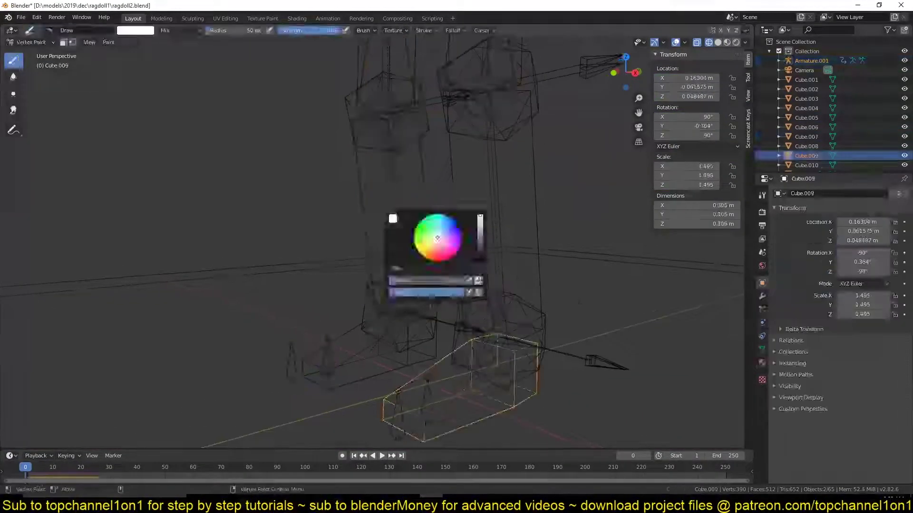
key(ctrl+Tab)
key(ctrl+s)
key(ctrl+Tab)
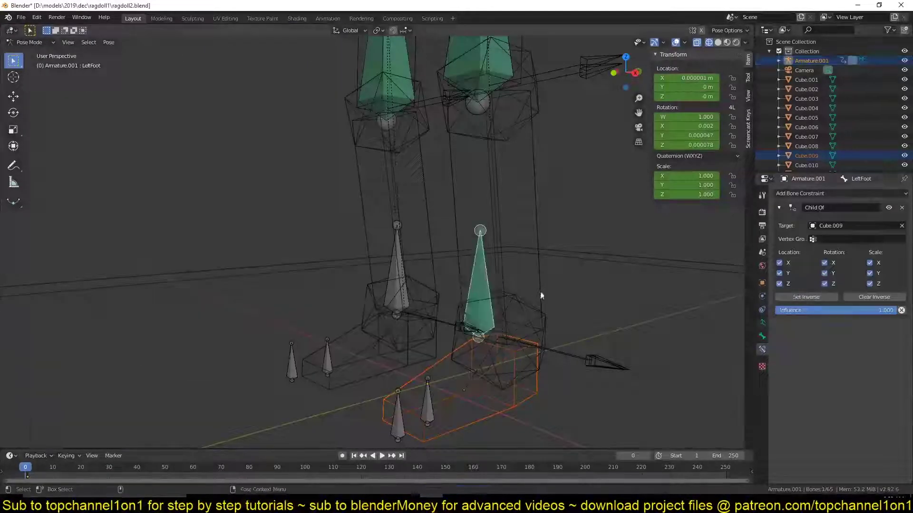
Make the right foot bone follow Cube.010 via Child Of and return to solid view.
click(384, 277)
key(ctrl+Tab)
click(392, 280)
key(ctrl+shift+c)
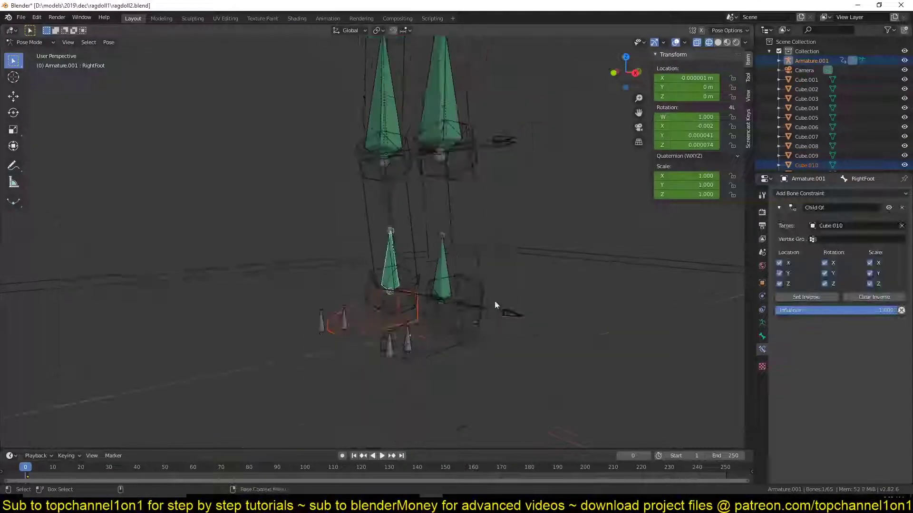
key(ctrl+Tab)
key(shift+z)
key(ctrl+s)
scroll(379, 350, up, 2)
Make the selected leg blocks Active rigid bodies and test the fall.
click(806, 117)
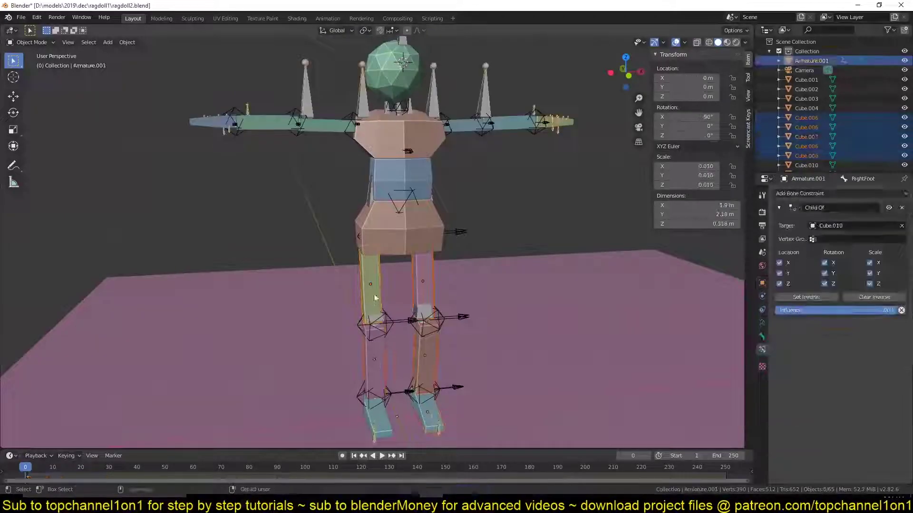
shift+click(807, 164)
click(127, 42)
click(235, 263)
key(space)
key(Escape)
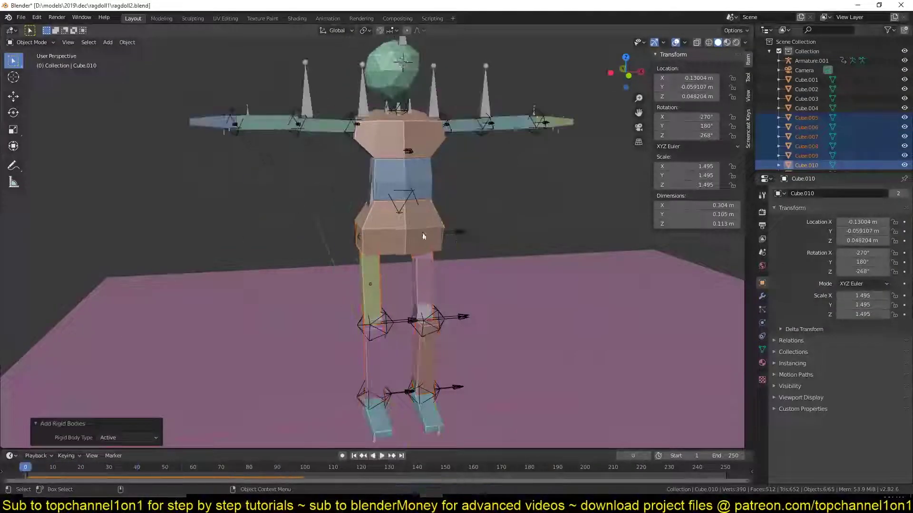
Select all the cube blocks by type and collection with Select Grouped.
click(394, 71)
key(shift+g)
click(414, 334)
click(127, 42)
click(439, 327)
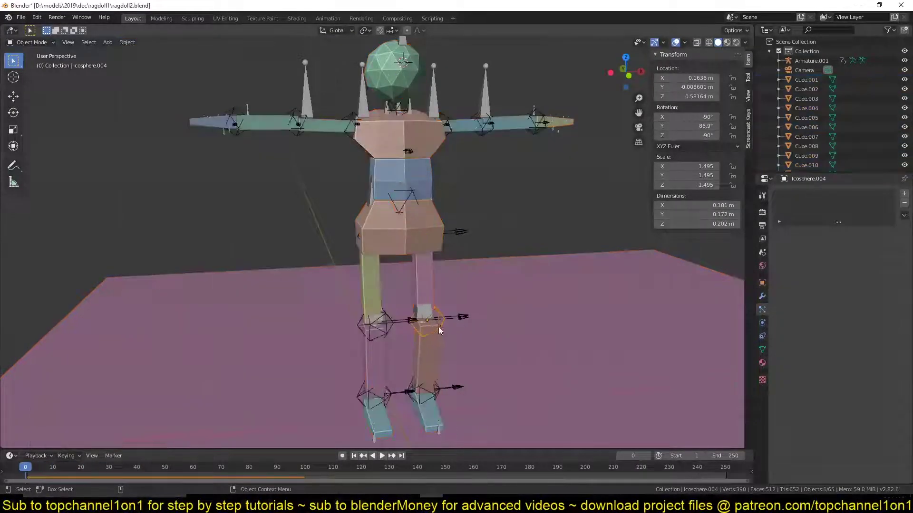
key(shift+g)
click(441, 321)
key(shift+g)
Make the pink floor a Passive rigid body, save, and play the simulation.
click(285, 285)
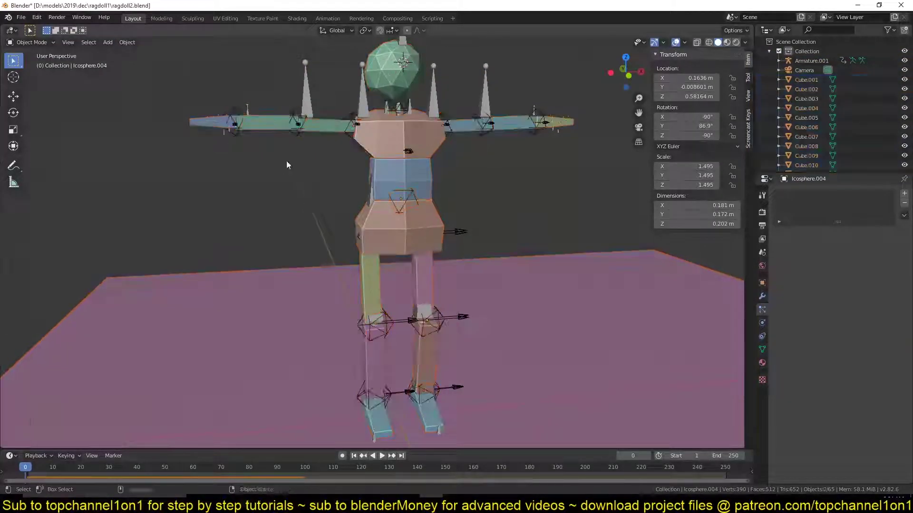
click(127, 42)
click(238, 285)
key(ctrl+s)
key(space)
scroll(392, 265, down, 3)
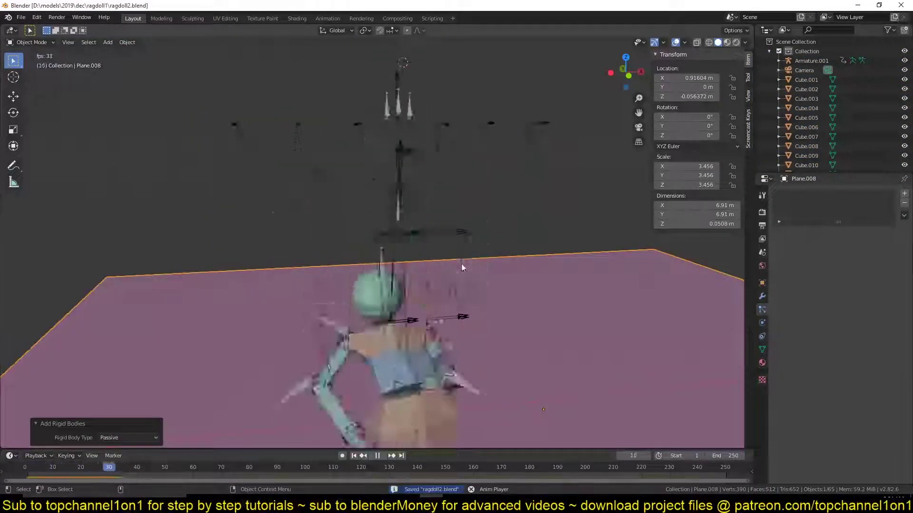
key(Escape)
click(390, 183)
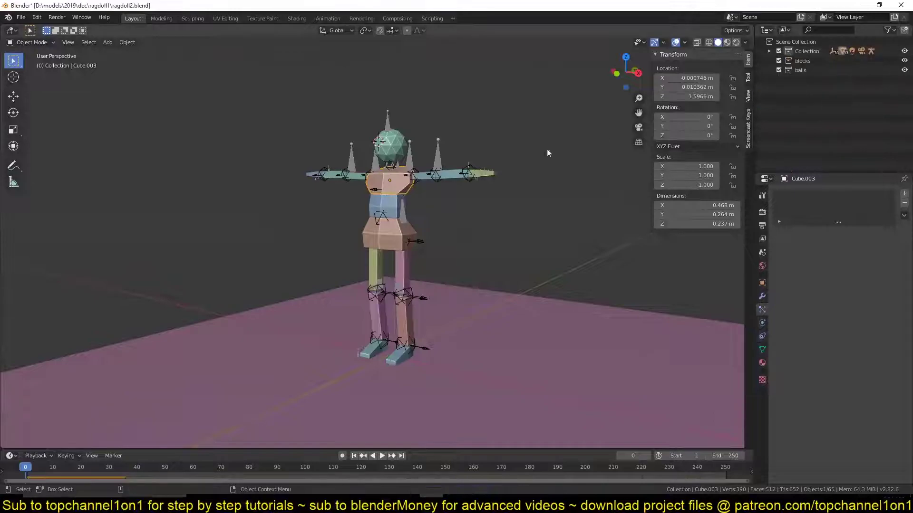
Delete the grey cones near the shoulders and select the balls collection.
click(430, 152)
key(x)
click(439, 154)
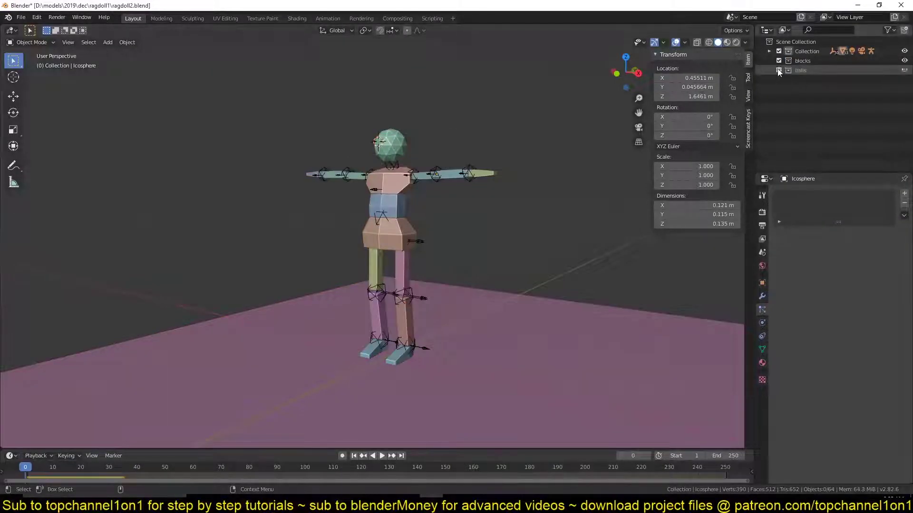
click(801, 70)
Move the blocks into the blocks collection and hide it.
key(KP_1)
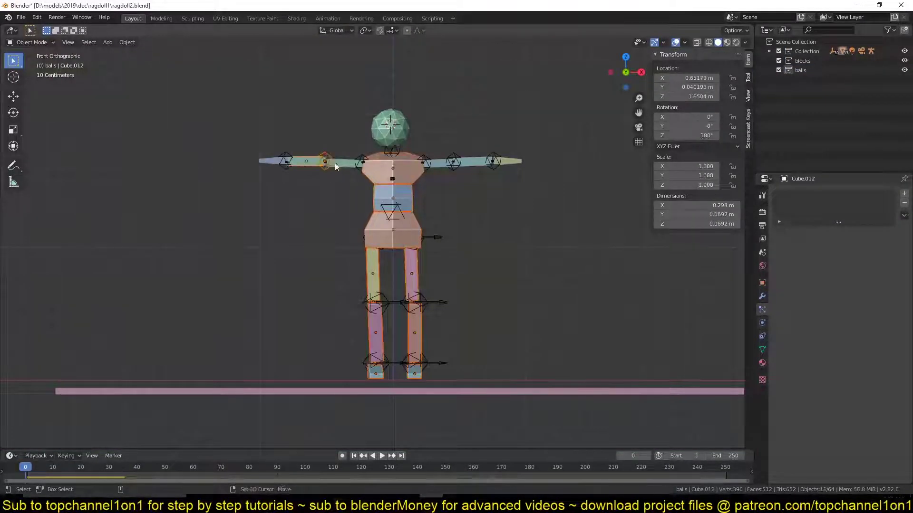
key(m)
click(411, 125)
click(779, 61)
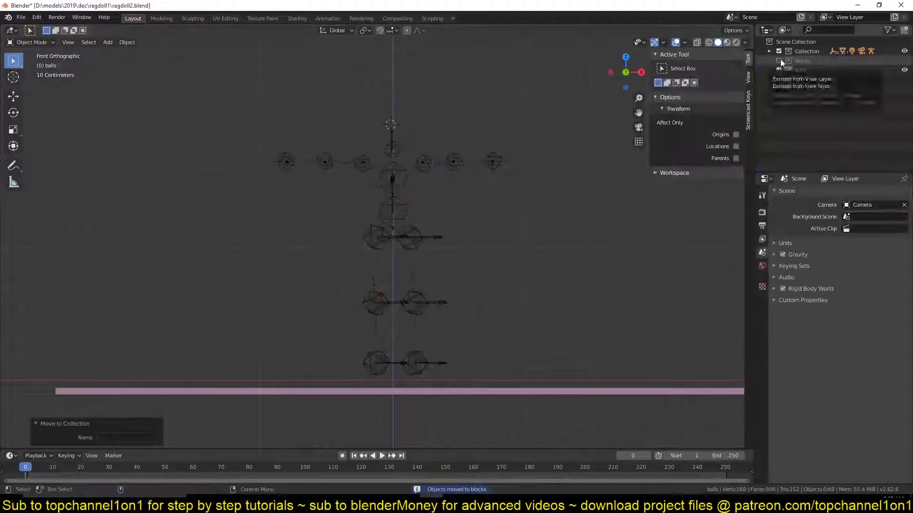
key(ctrl+z)
key(ctrl+shift+z)
Put all joint empties into a new 'connectors' collection and hide it.
click(438, 239)
key(ctrl+s)
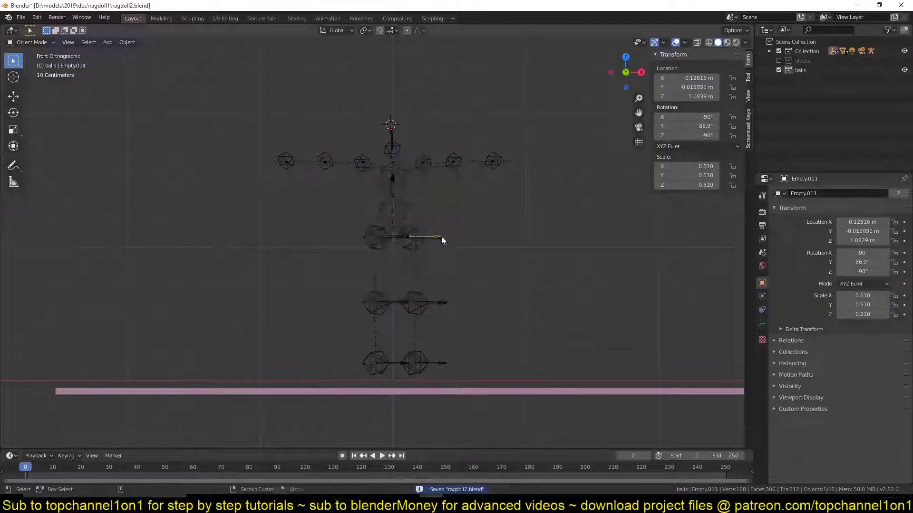
key(shift+g)
click(437, 241)
text(mconnectors)
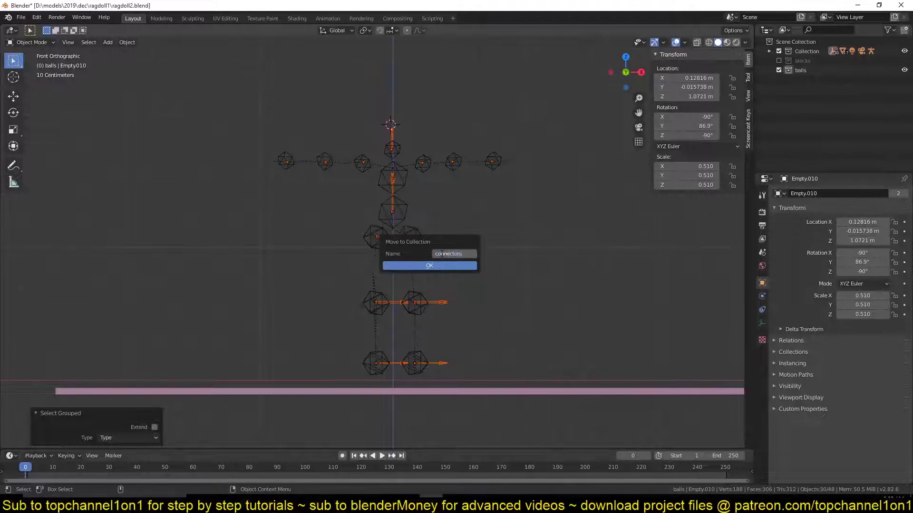
key(Return)
click(779, 79)
key(ctrl+shift+s)
Move all the balls into the balls collection and hide it.
key(Return)
key(a)
key(m)
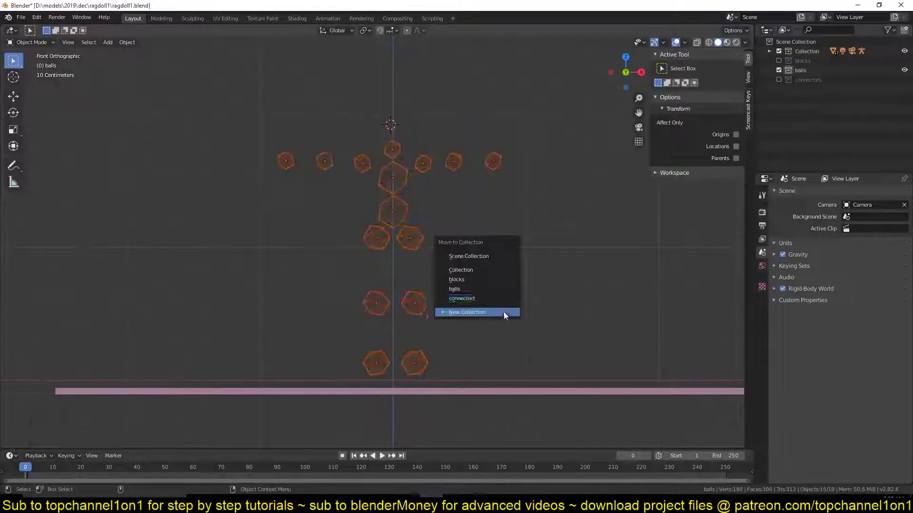
click(503, 312)
click(779, 70)
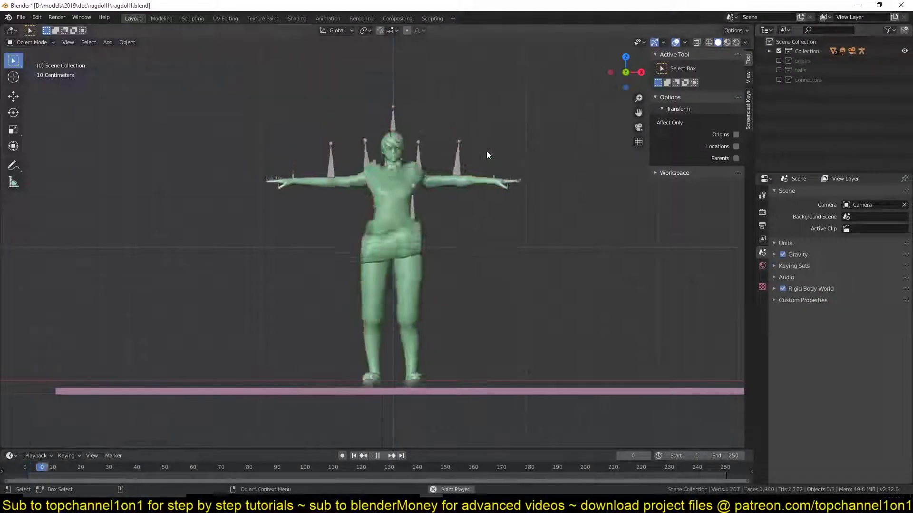
In the armature's Edit Mode, parent the small central bones to Head and Spine2 with Keep Offset.
middle_drag(486, 150, 423, 184)
scroll(423, 261, up, 4)
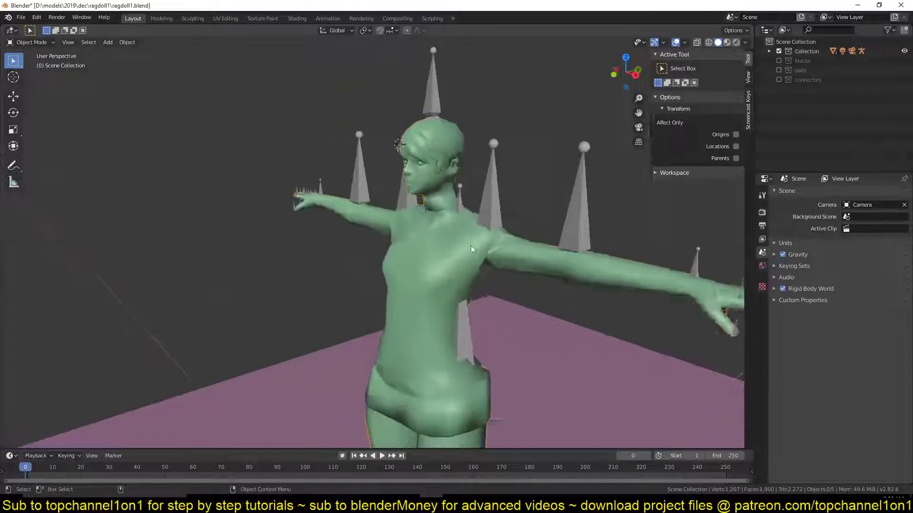
key(KP_1)
key(Tab)
key(ctrl+p)
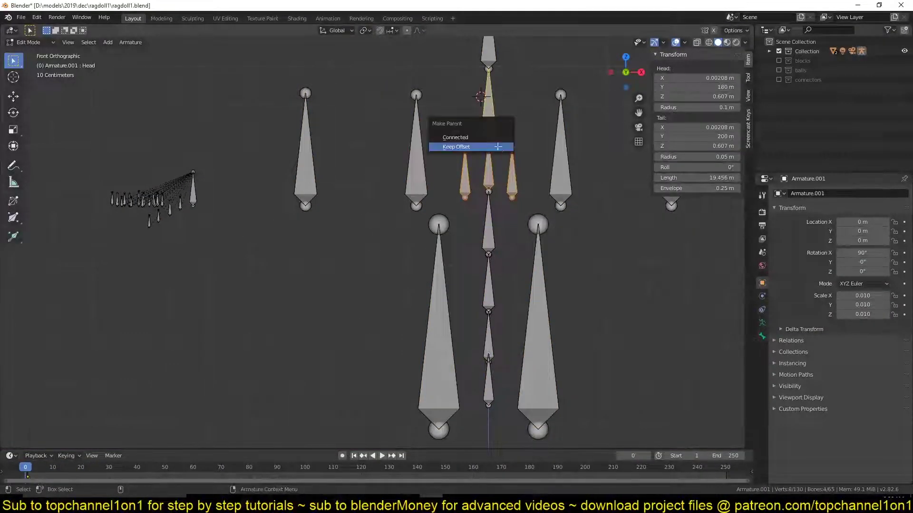
click(494, 145)
key(ctrl+p)
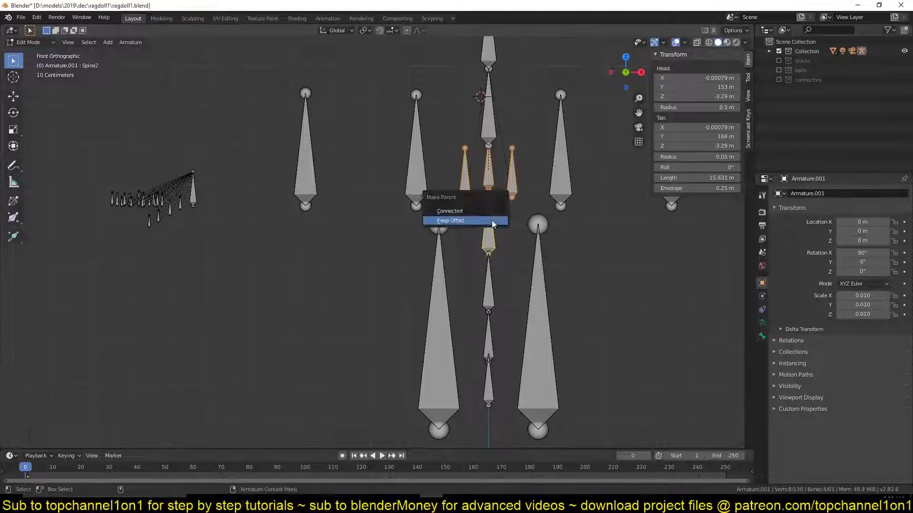
click(491, 222)
Switch the armature to Pose Mode and save ragdoll2.blend.
key(ctrl+Tab)
middle_drag(510, 262, 452, 206)
scroll(452, 206, up, 4)
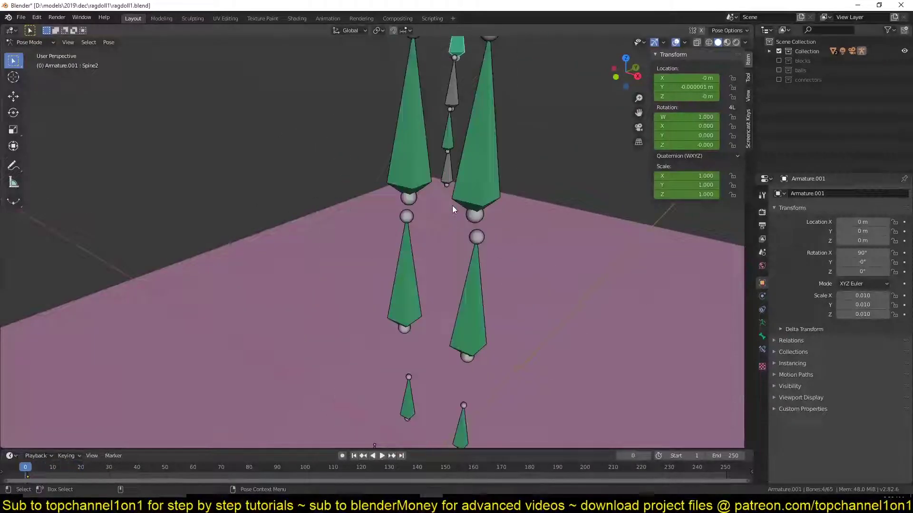
key(ctrl+s)
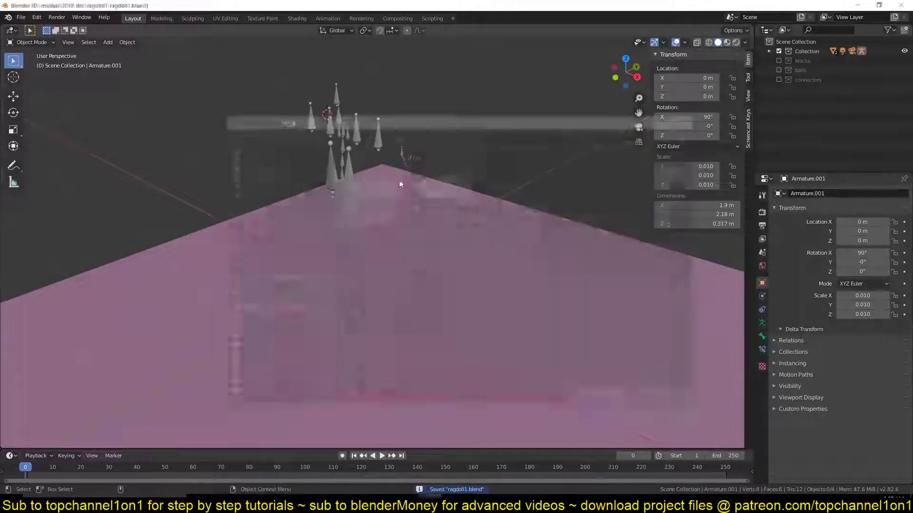
key(ctrl+s)
middle_drag(395, 142, 494, 156)
Play the simulation, then give the RightUpLeg bone a Child Of constraint targeting Cube.008.
key(space)
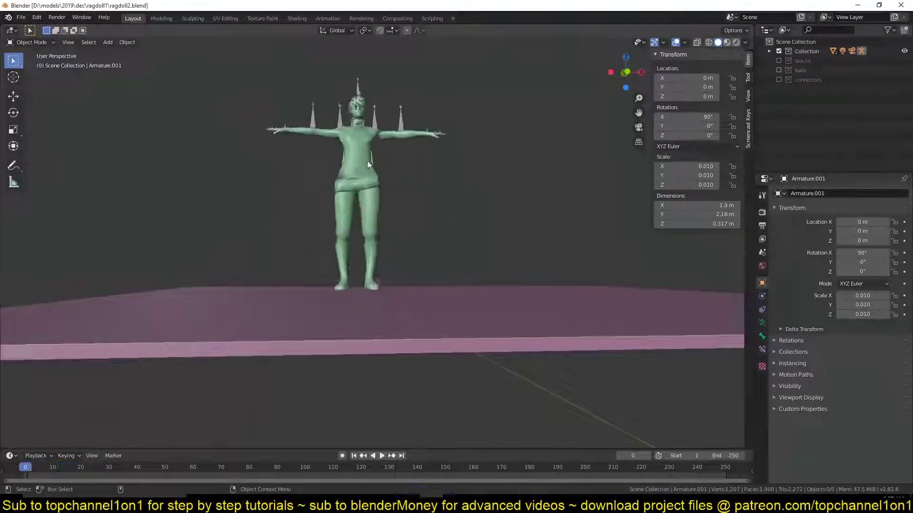
mouse_move(367, 161)
middle_down()
mouse_move(304, 189)
mouse_move(466, 187)
mouse_move(356, 241)
middle_up()
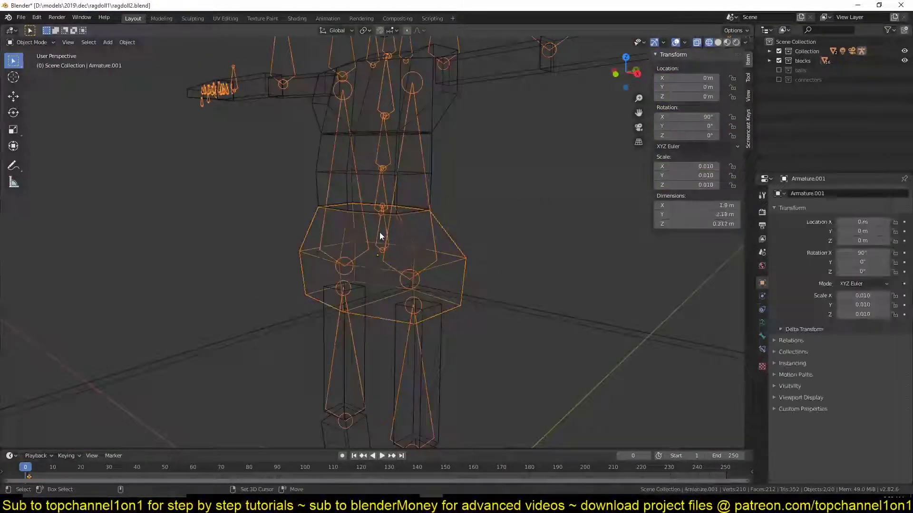
key(ctrl+Tab)
key(ctrl+shift+c)
click(380, 261)
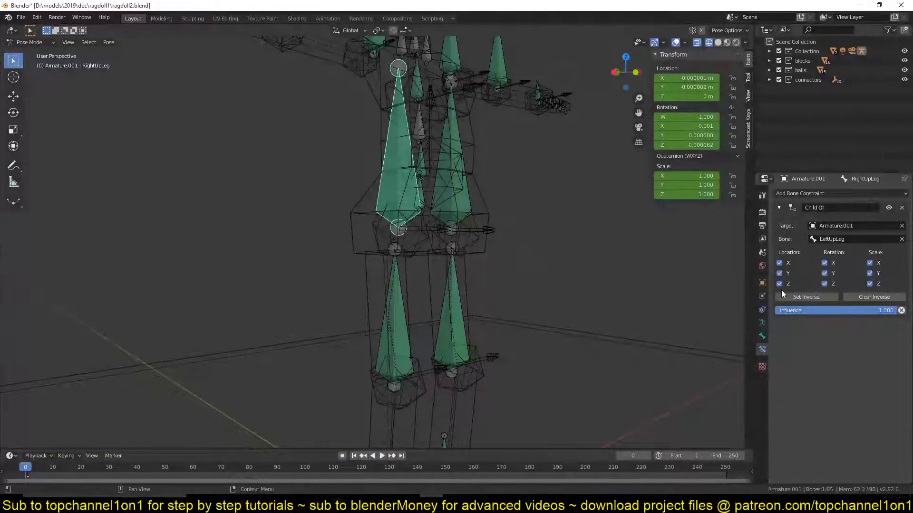
key(bracketleft)
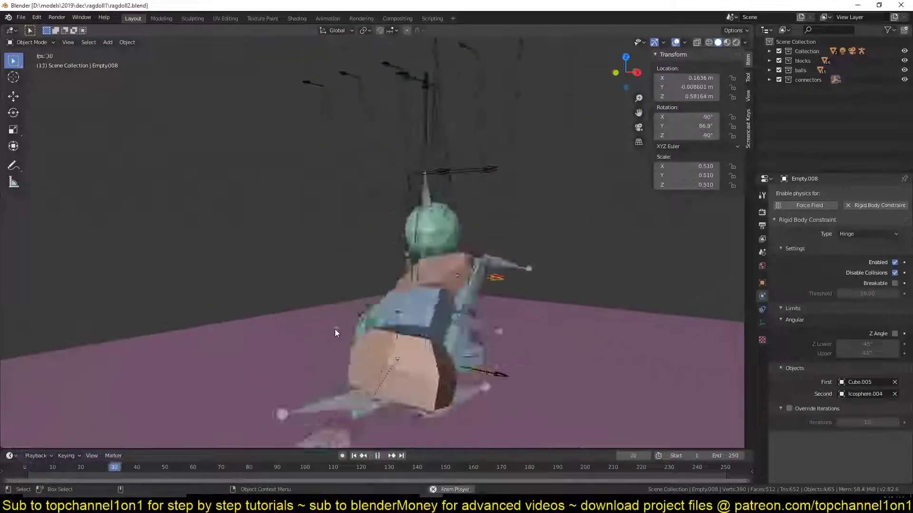
Rewind to frame 0 and replay the ragdoll's fall, viewing it from above the floor.
key(Escape)
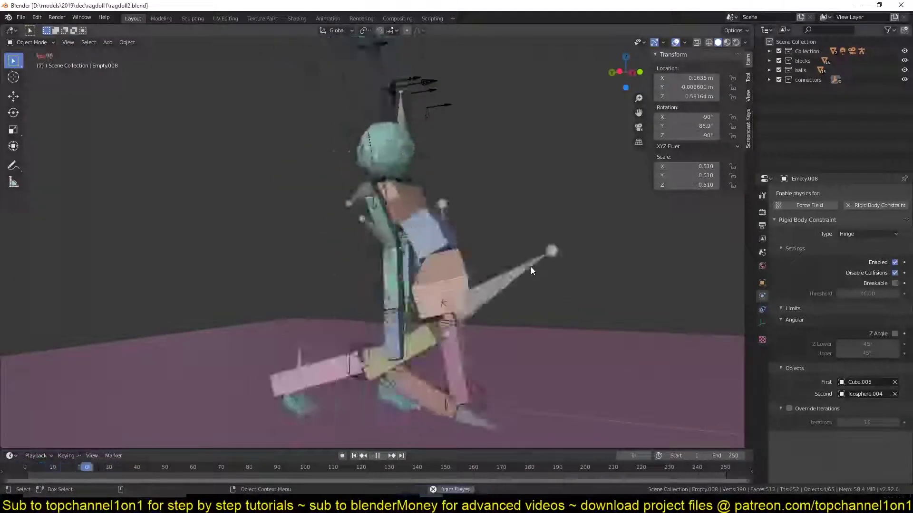
scroll(409, 244, up, 2)
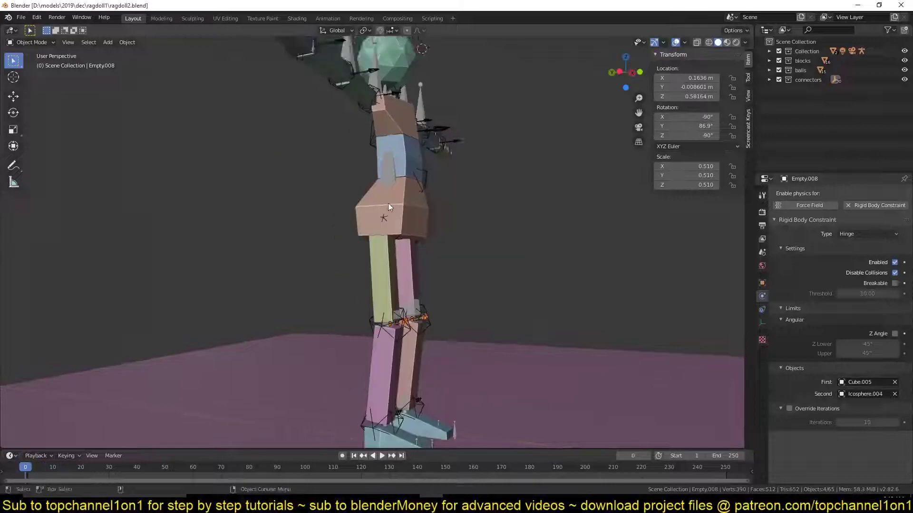
scroll(386, 242, up, 2)
key(space)
scroll(429, 219, down, 2)
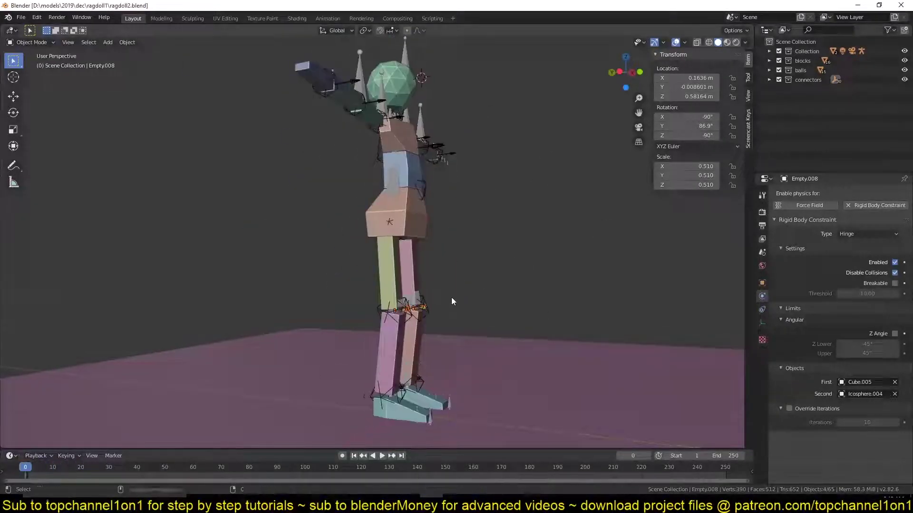
mouse_move(470, 287)
middle_down()
mouse_move(260, 343)
mouse_move(381, 321)
middle_up()
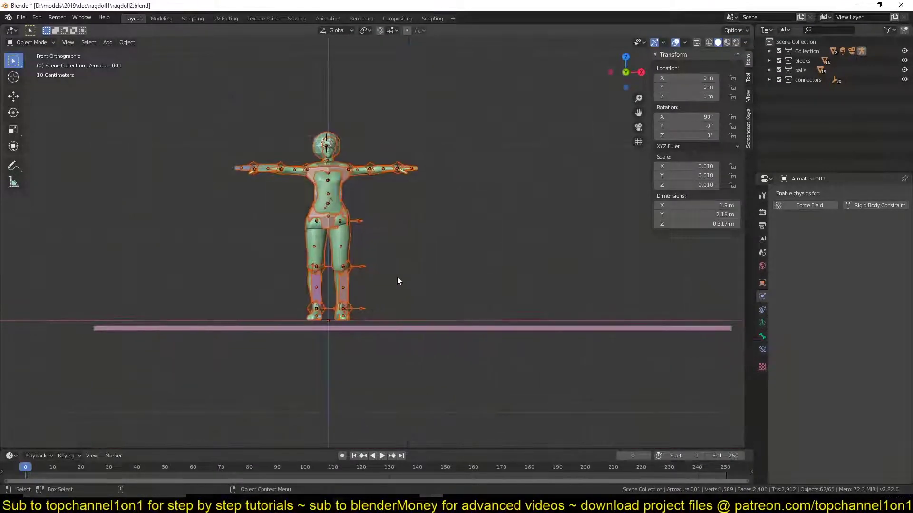
Create a collection named 'body' and move blocks, balls and connectors into it.
click(905, 32)
double_click(803, 90)
text(body)
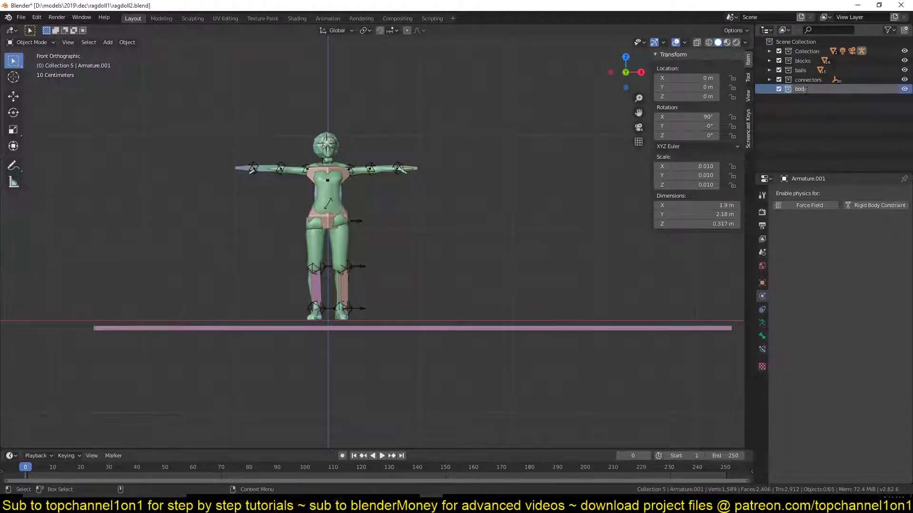
click(808, 80)
shift+click(808, 52)
drag(808, 53, 803, 89)
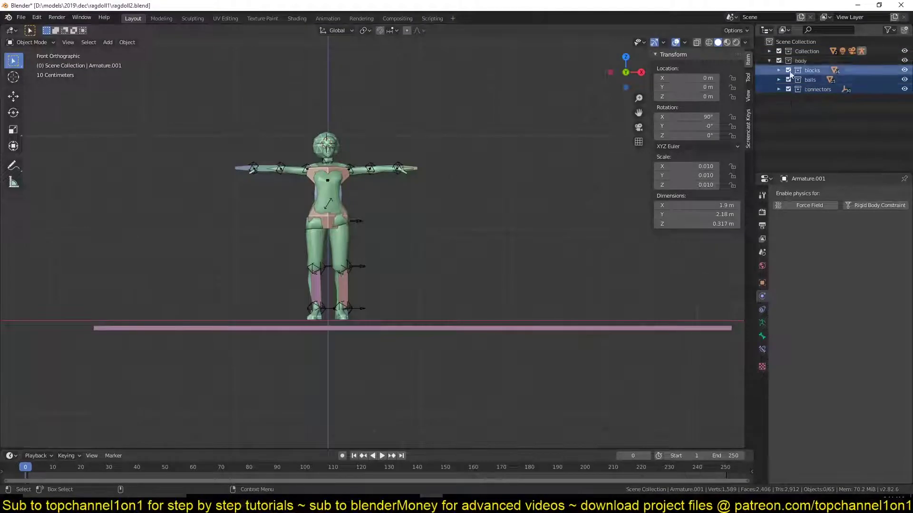
Move the Lola mesh into the body collection.
click(387, 170)
key(m)
click(421, 170)
middle_drag(422, 170, 516, 119)
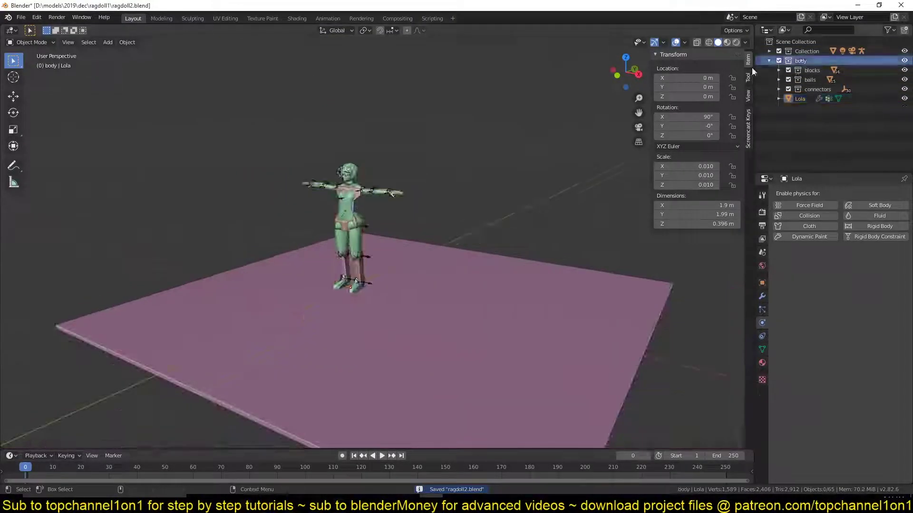
key(KP_1)
Try a rotated duplicate of the figure, play the simulation, then undo the copy.
drag(273, 143, 452, 282)
key(shift+d)
key(r)
key(r)
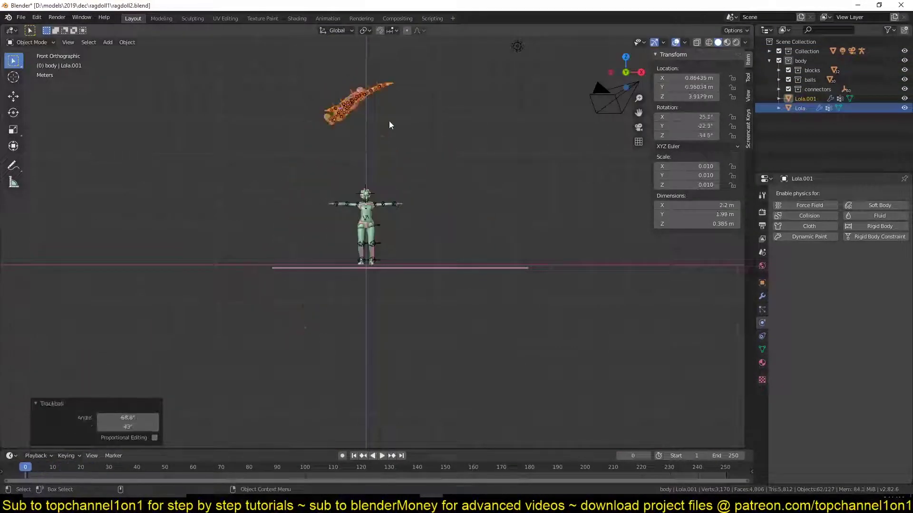
click(389, 121)
key(space)
middle_drag(389, 121, 459, 157)
key(Escape)
key(ctrl+z)
Save from the right view, then test a duplicate placed up and right and undo it.
key(KP_3)
key(ctrl+s)
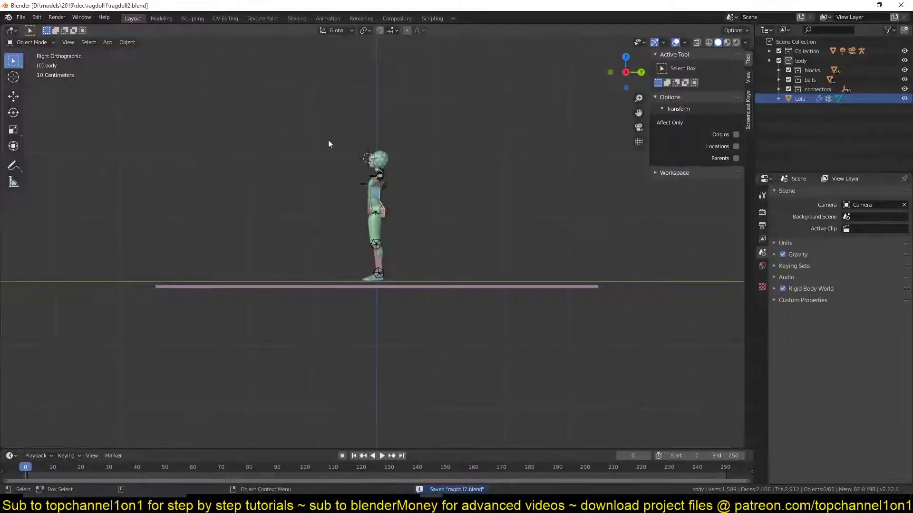
drag(324, 129, 415, 243)
key(shift+d)
click(521, 213)
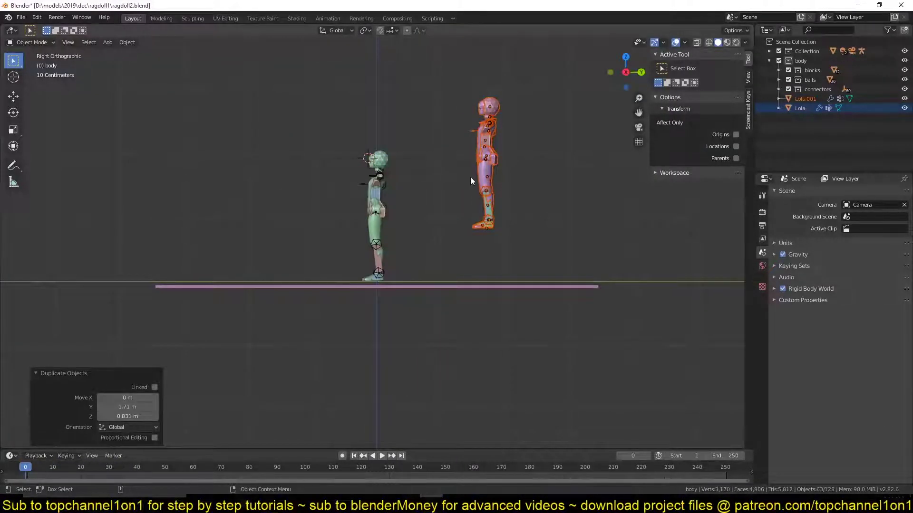
middle_drag(470, 177, 542, 207)
key(ctrl+z)
Move the armature into body, then duplicate the figure in right view and place it above.
key(m)
click(438, 167)
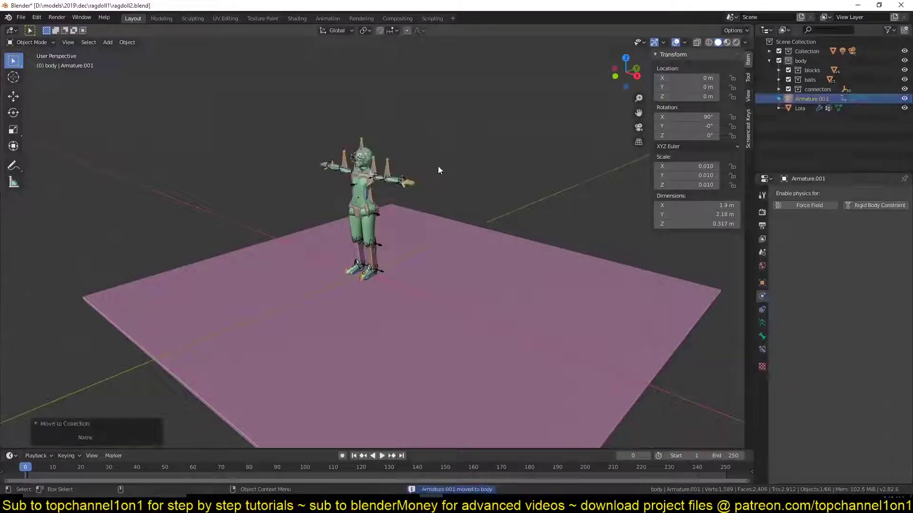
key(KP_3)
drag(326, 131, 418, 275)
key(shift+d)
click(493, 142)
key(alt+a)
middle_drag(494, 143, 489, 208)
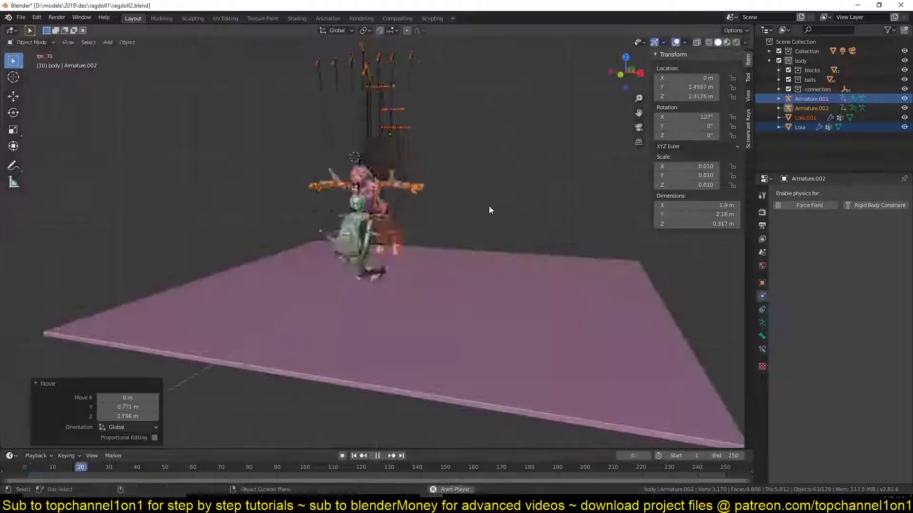
Collapse the body collection and watch both ragdolls fall in Material Preview shading.
click(769, 60)
middle_drag(562, 128, 523, 143)
key(space)
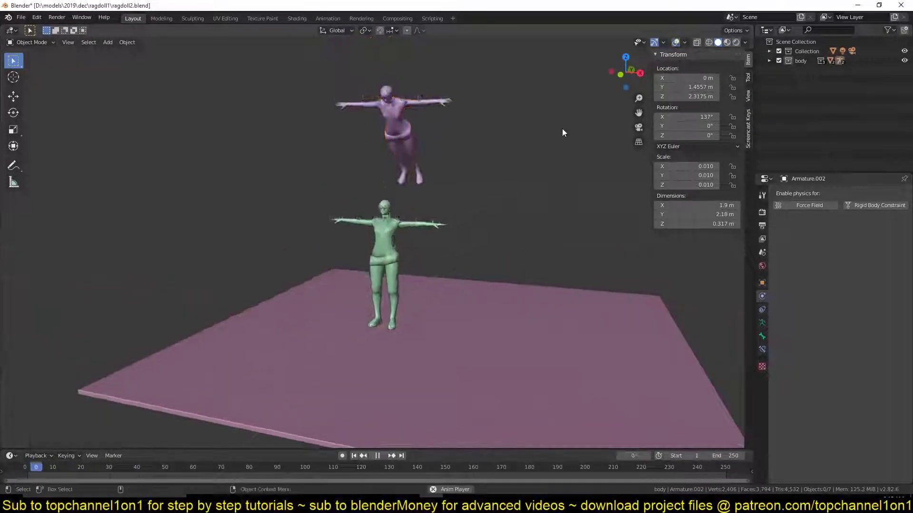
key(Escape)
key(space)
key(z)
click(479, 189)
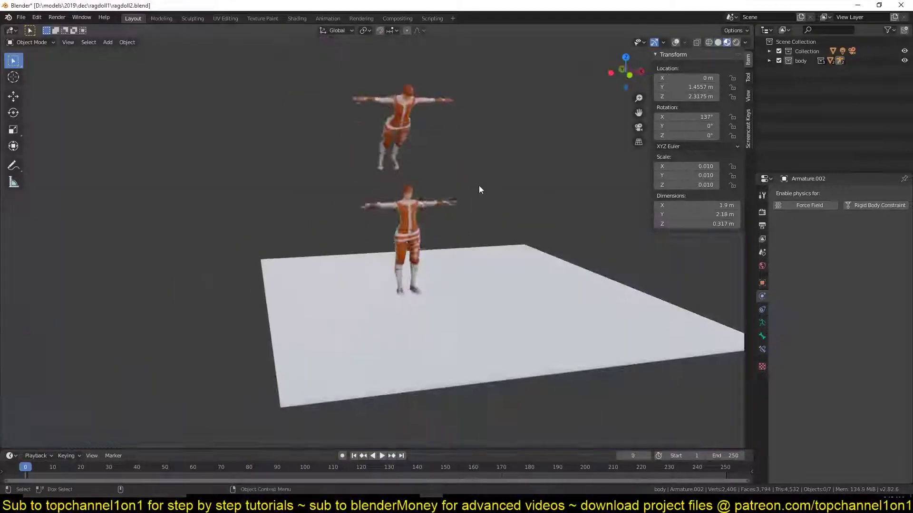
Rewind, return to solid shading and box-select the upper figure from the right view.
key(Escape)
key(space)
key(Escape)
key(KP_1)
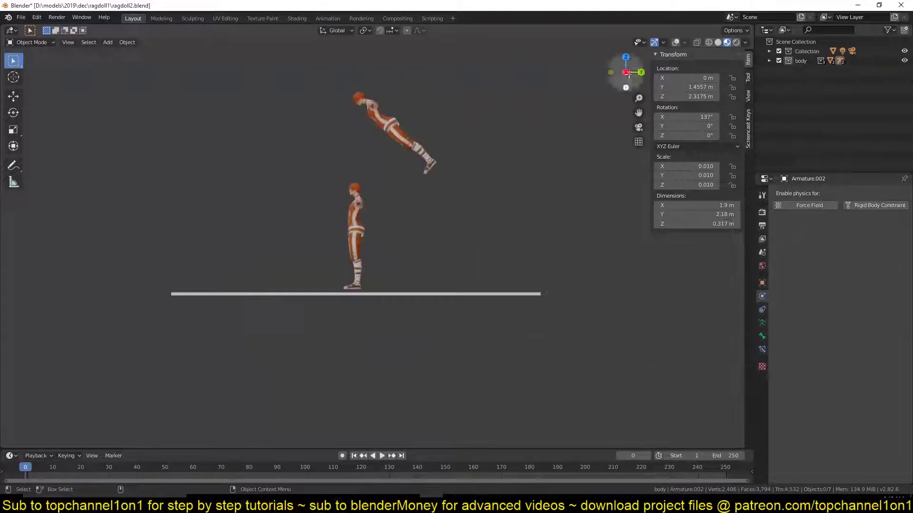
key(z)
key(KP_3)
drag(316, 76, 497, 169)
Delete the floating duplicate ragdoll.
key(Delete)
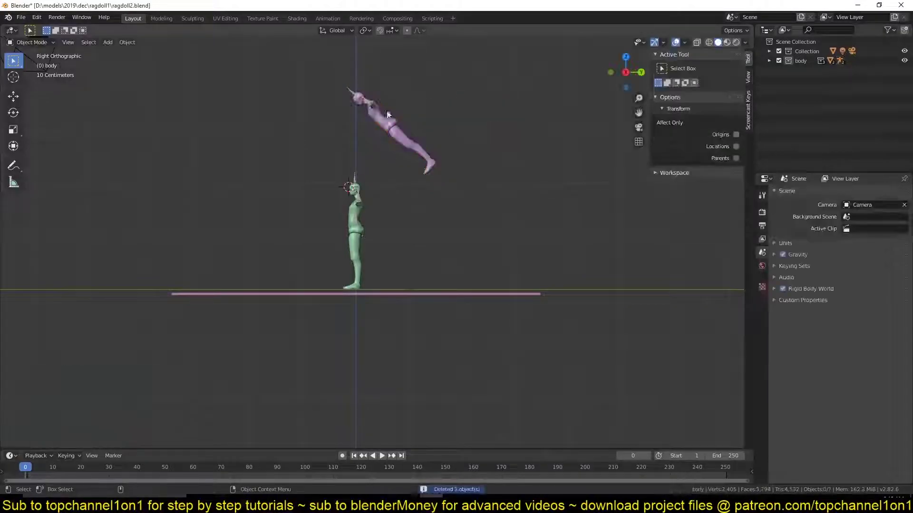
drag(340, 78, 500, 163)
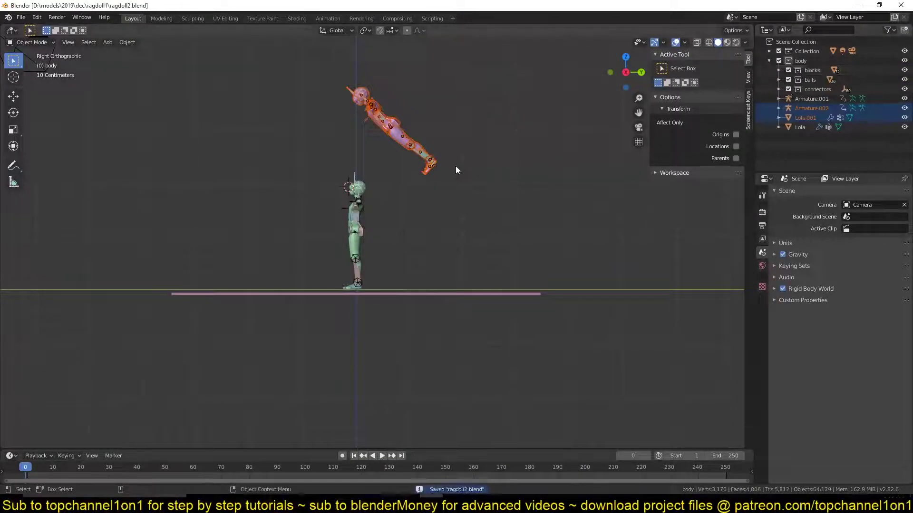
key(Delete)
Add a cube empty in front view and scale it to 1.057 around the character.
click(357, 223)
key(KP_1)
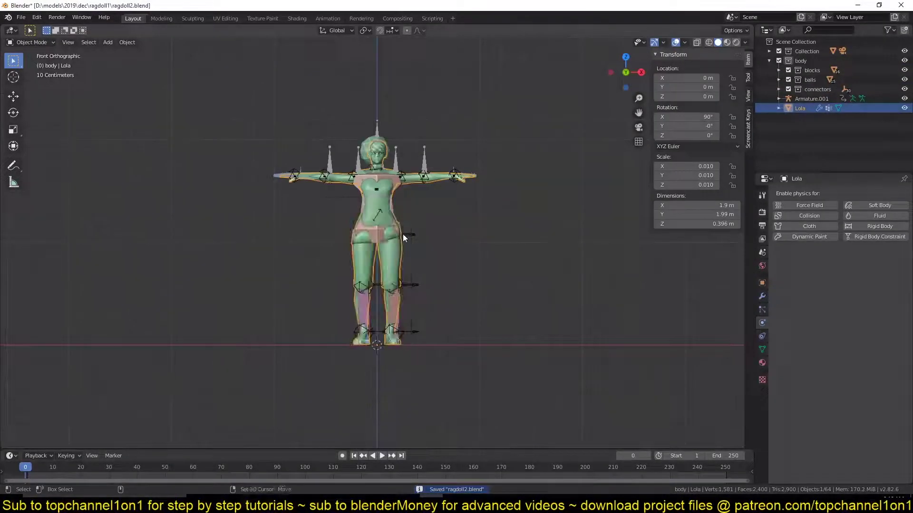
key(shift+a)
click(437, 361)
key(s)
click(451, 212)
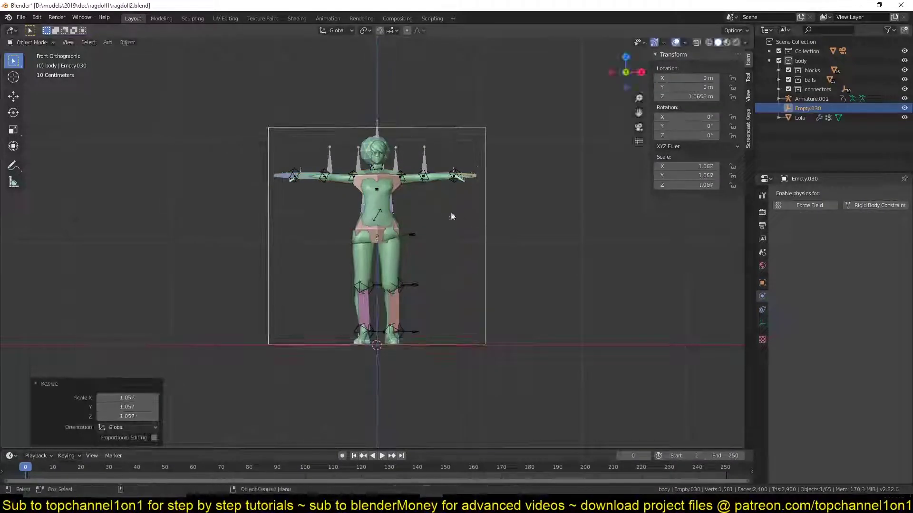
Select Armature.001, cancel a trial move, then pick a ragdoll block for grouped selection.
click(454, 177)
middle_drag(454, 177, 398, 193)
key(g)
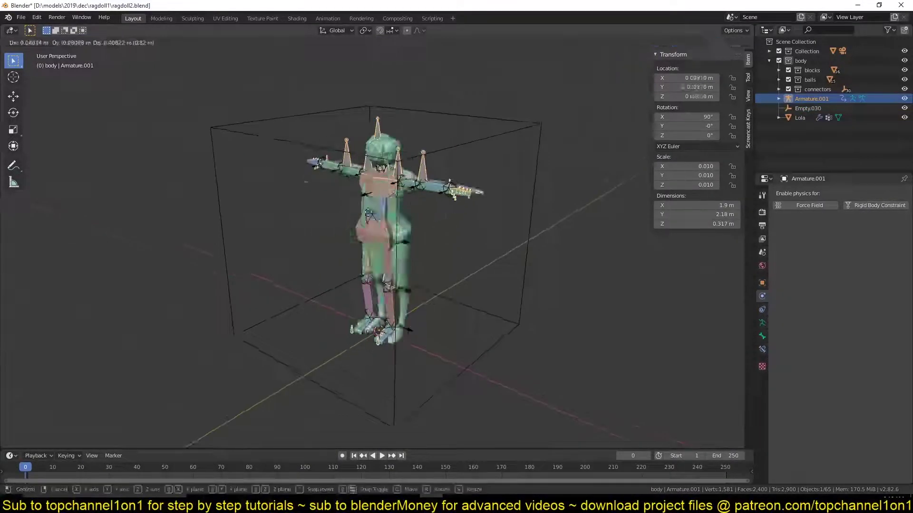
key(Escape)
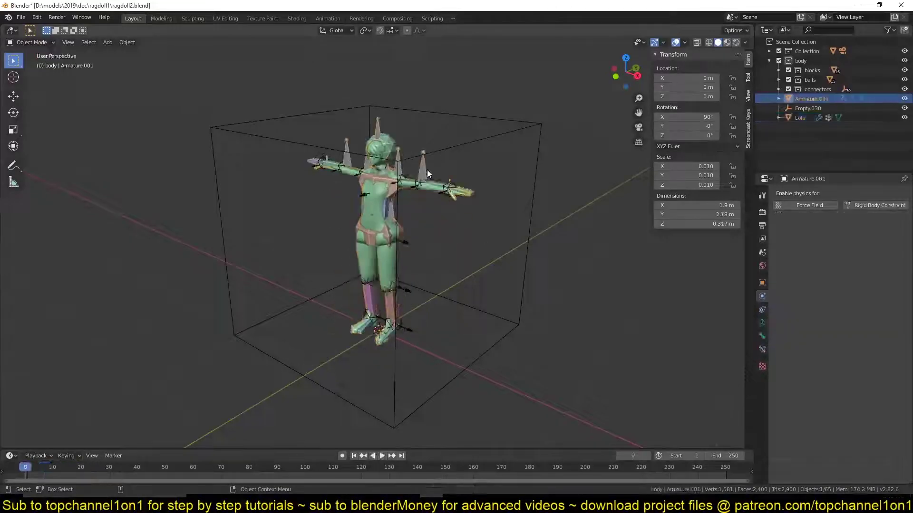
key(ctrl+z)
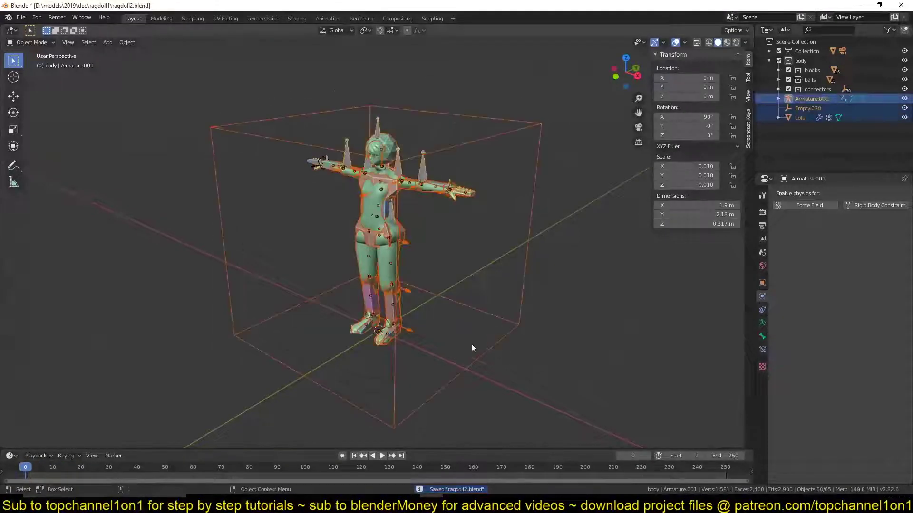
middle_drag(472, 343, 478, 382)
click(347, 238)
key(shift+g)
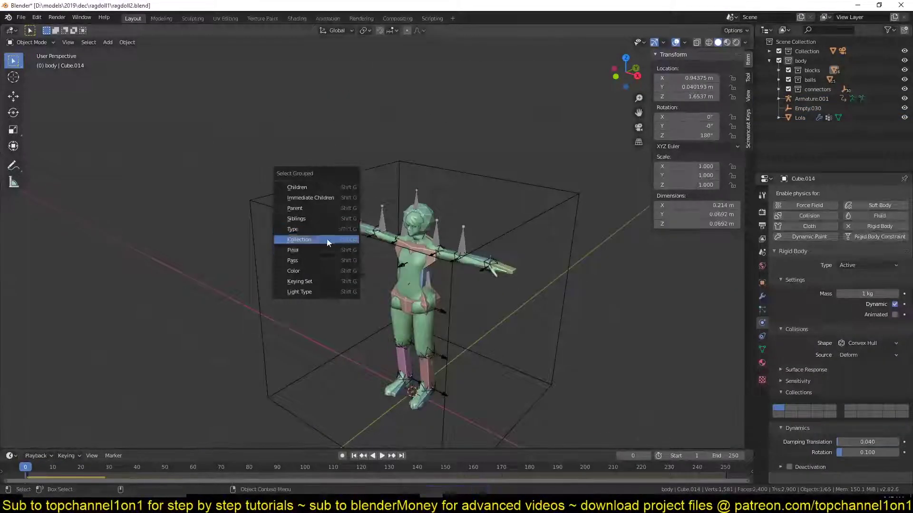
Parent the ragdoll collection's objects to the cube empty and test-move the cage.
click(327, 243)
shift+click(460, 199)
key(ctrl+p)
click(513, 179)
key(g)
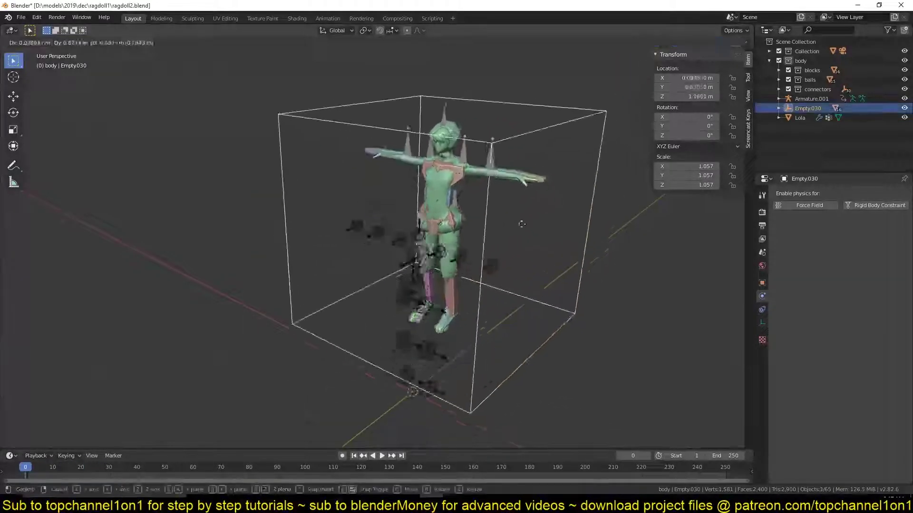
key(shift+g)
Select the remaining ragdoll objects by collection with the cube empty active and adjust the cage.
click(481, 272)
key(ctrl+p)
click(517, 224)
key(shift+g)
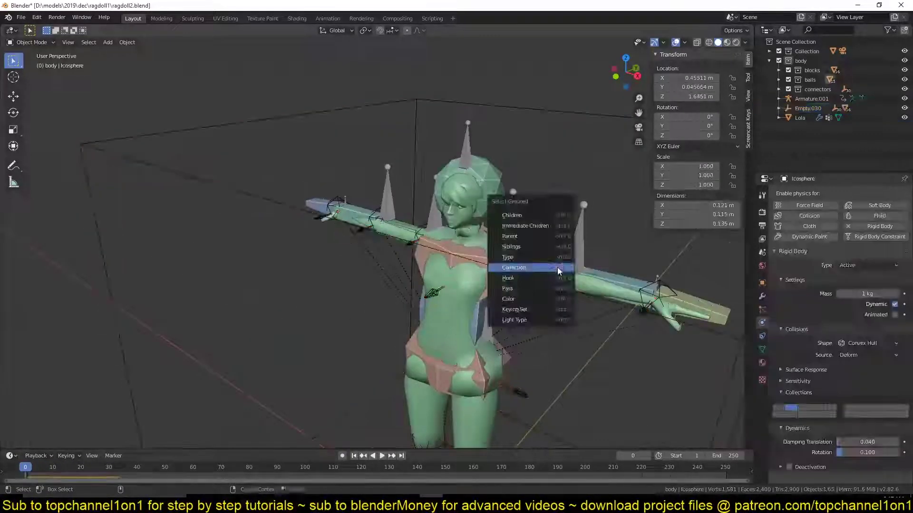
click(558, 267)
scroll(550, 219, down, 3)
click(549, 217)
key(s)
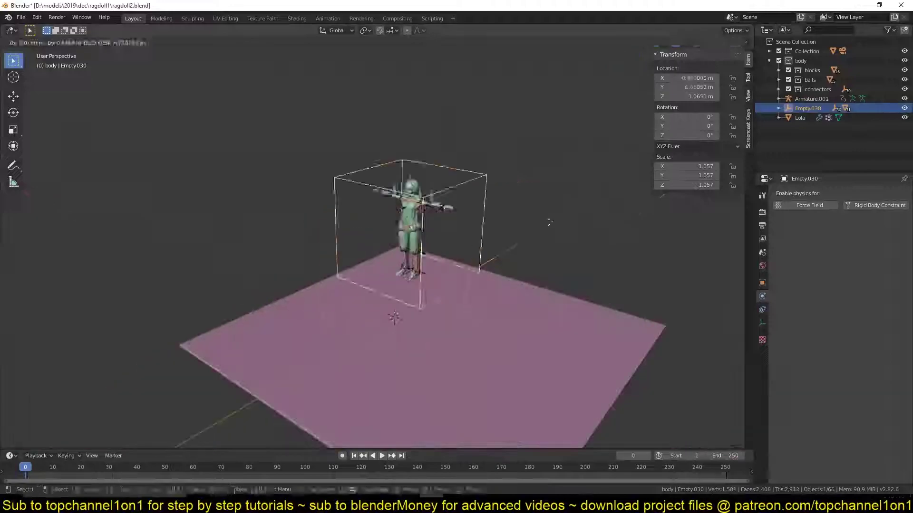
click(550, 222)
key(KP_1)
Select the whole caged ragdoll and start a duplicate, then cancel it.
key(shift+g)
click(483, 290)
key(shift+d)
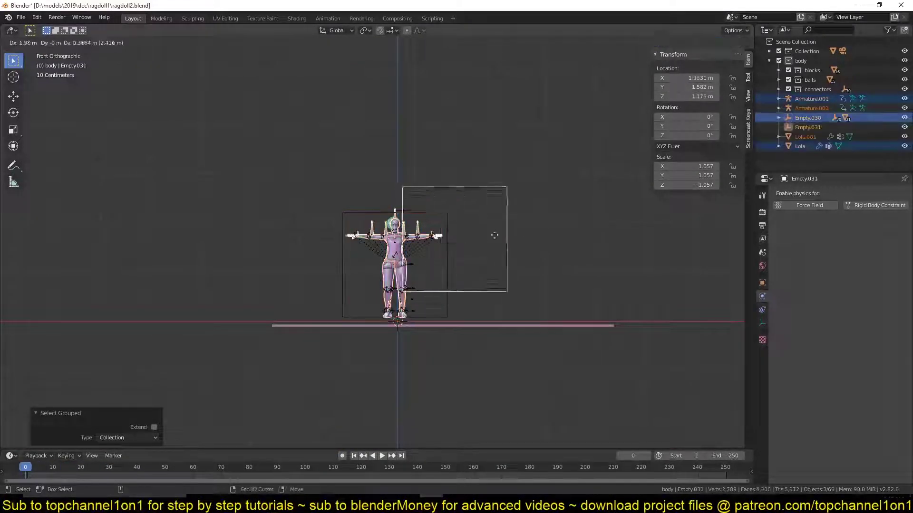
right_click(494, 235)
middle_drag(478, 239, 452, 255)
click(523, 204)
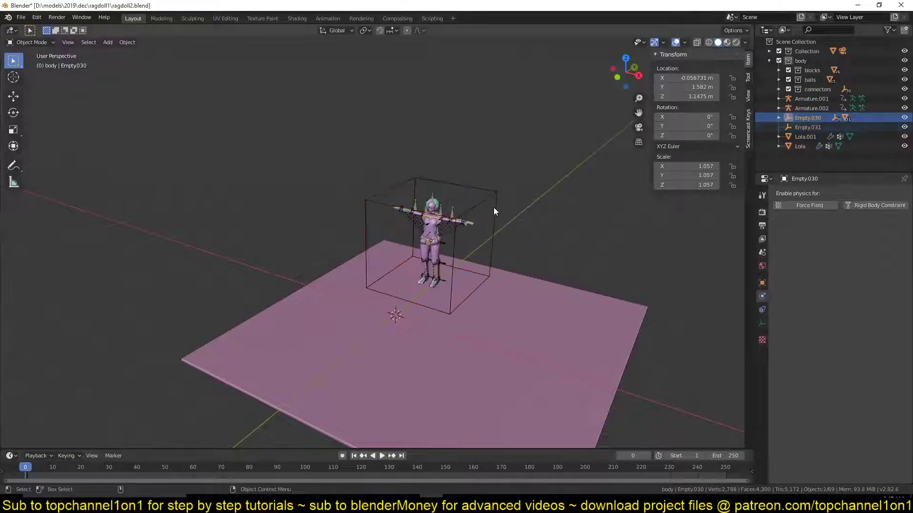
Duplicate the caged ragdoll from the front view and move the copy up and right.
key(KP_1)
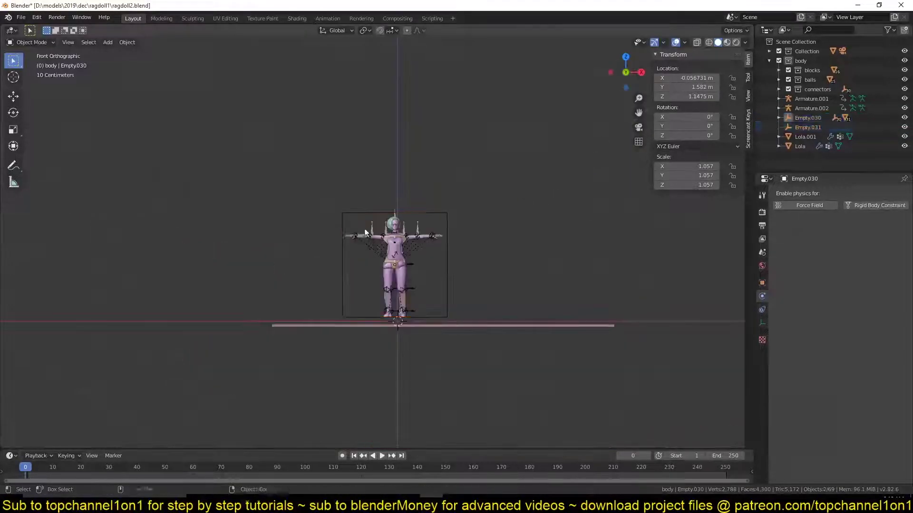
key(shift+g)
click(483, 320)
key(shift+d)
click(580, 230)
middle_drag(581, 229, 513, 276)
Play the simulation and freely tilt the duplicated caged ragdoll.
key(space)
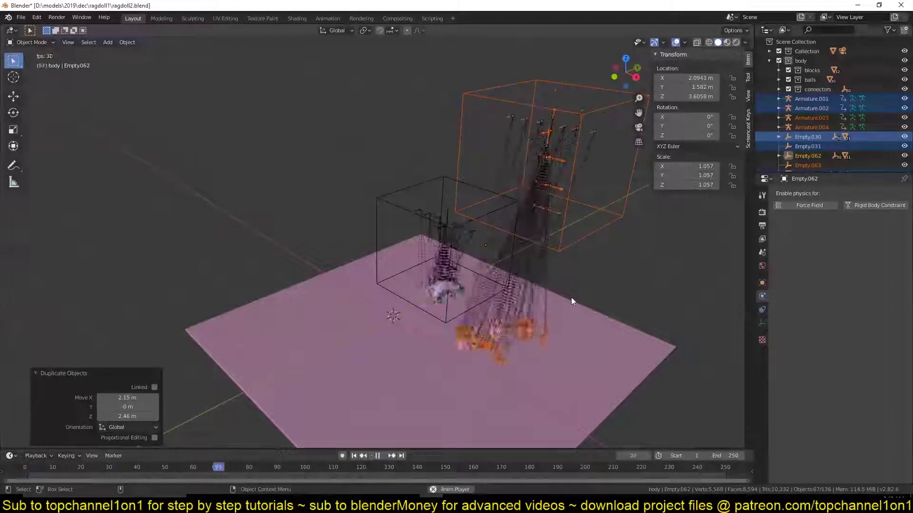
click(572, 298)
key(r)
key(r)
click(585, 246)
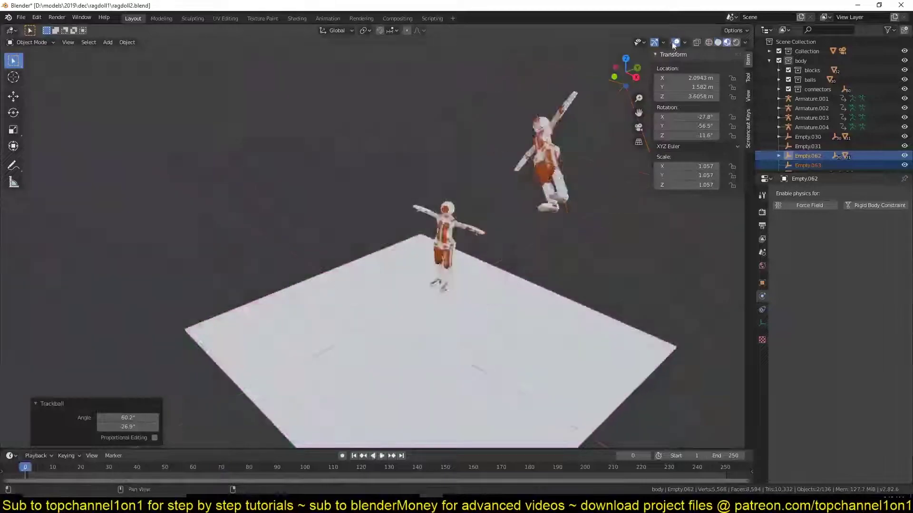
Delete the duplicate's armatures and the extra Lola mesh via the Outliner.
click(806, 100)
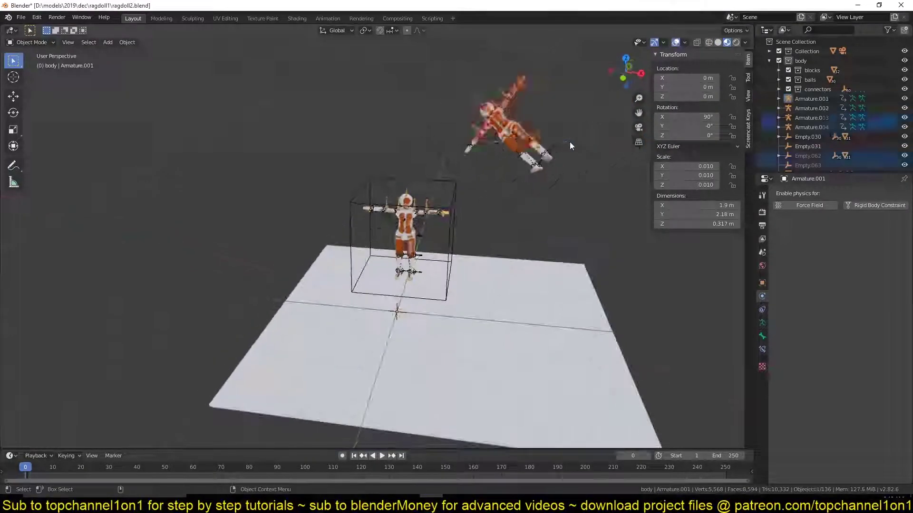
key(shift+d)
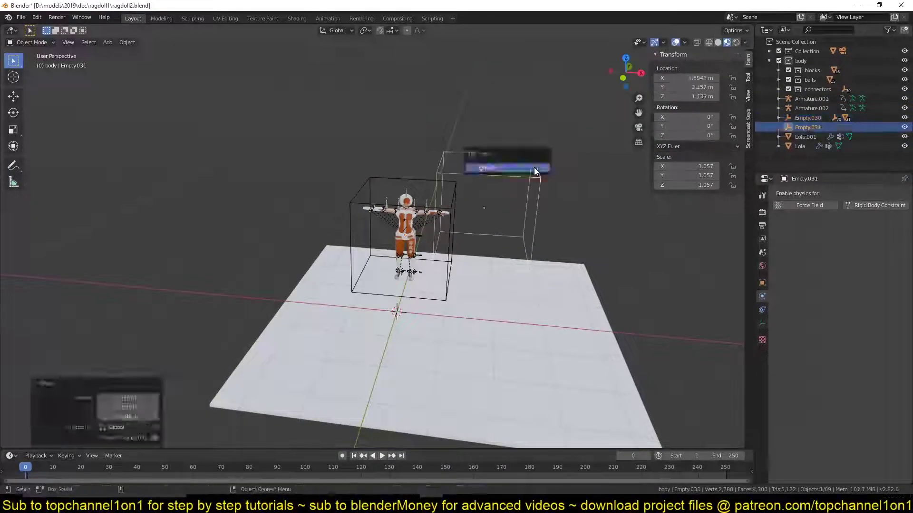
key(Delete)
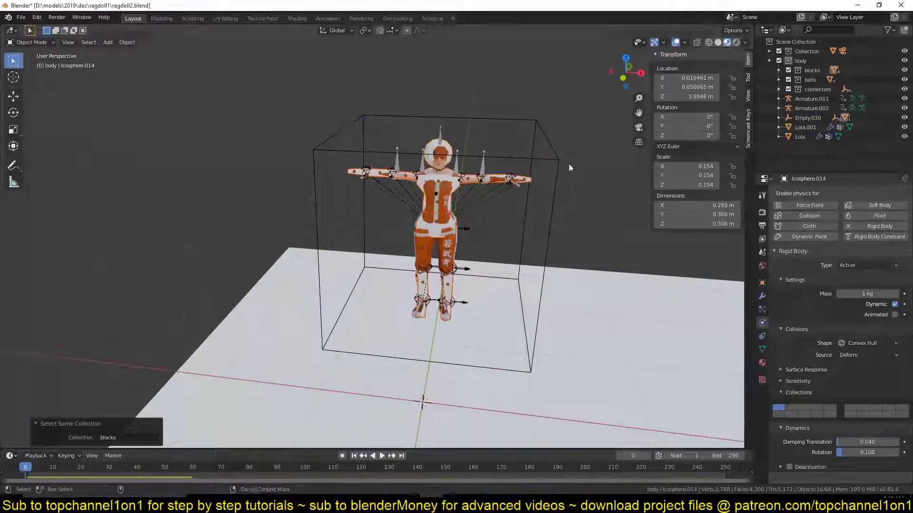
click(806, 127)
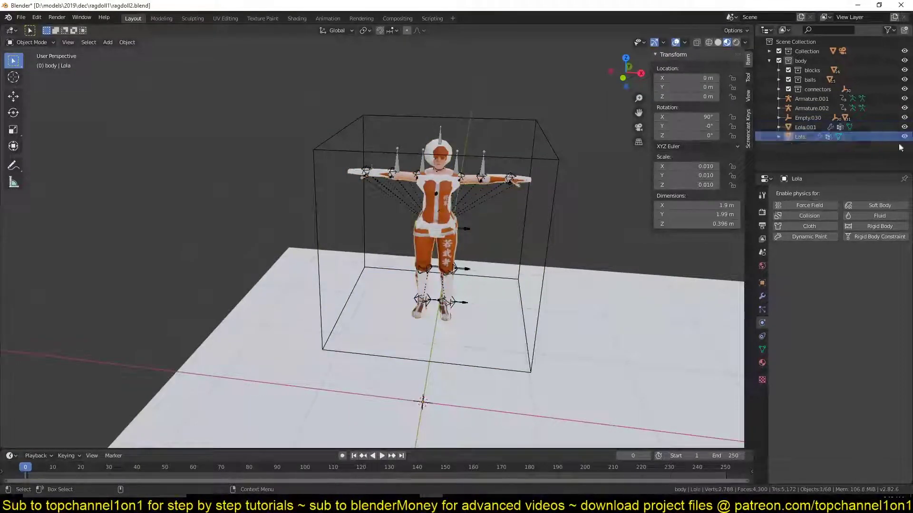
key(space)
key(Delete)
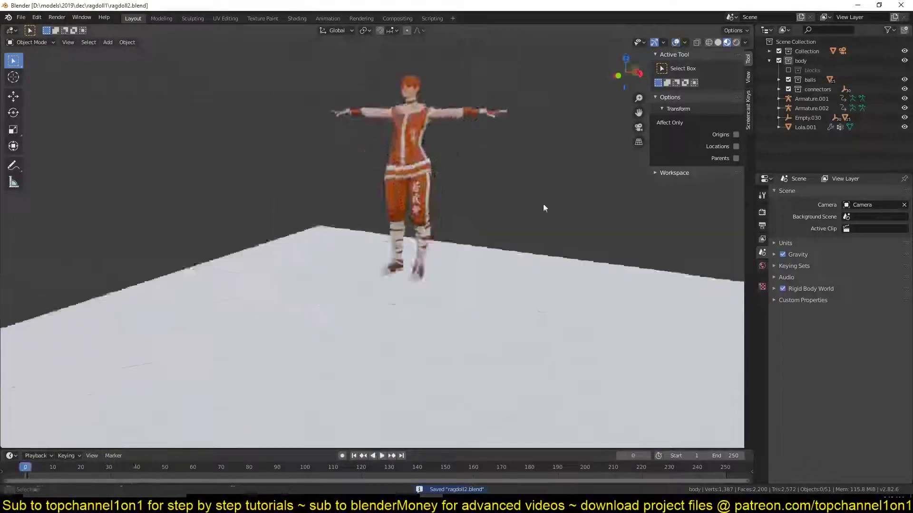
Add a point light raised to 3.63 m and set its colour to yellow.
scroll(544, 207, down, 5)
key(shift+a)
click(429, 224)
scroll(419, 285, up, 2)
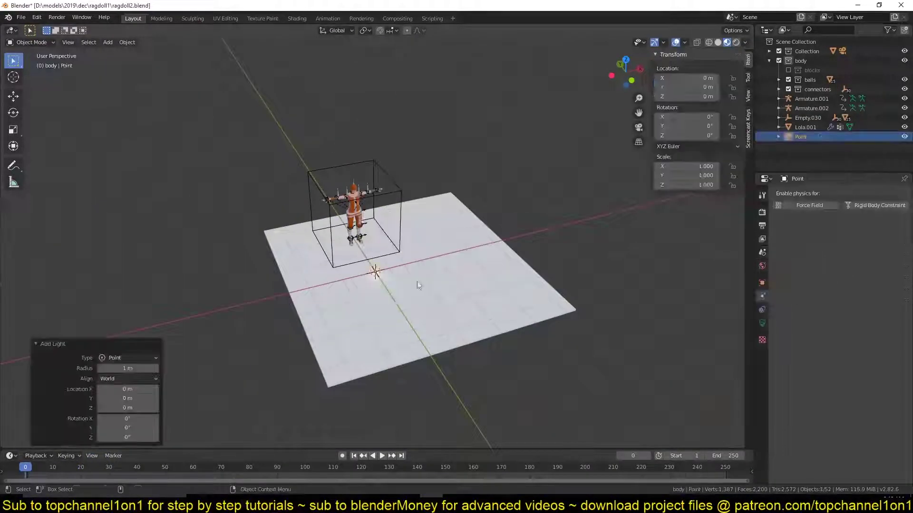
click(762, 322)
click(867, 245)
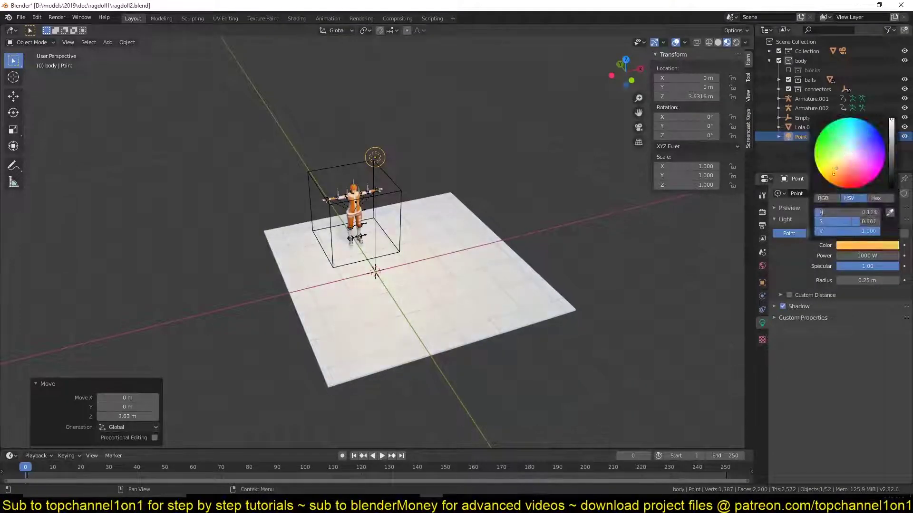
click(851, 153)
key(space)
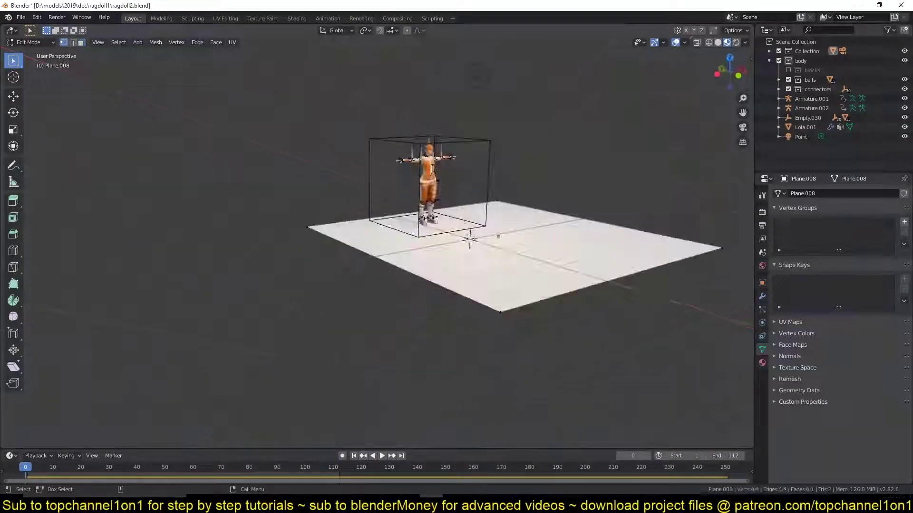
Extrude the floor plane's edge repeatedly into stair steps and fill the stairs' side with a face.
key(e)
click(445, 228)
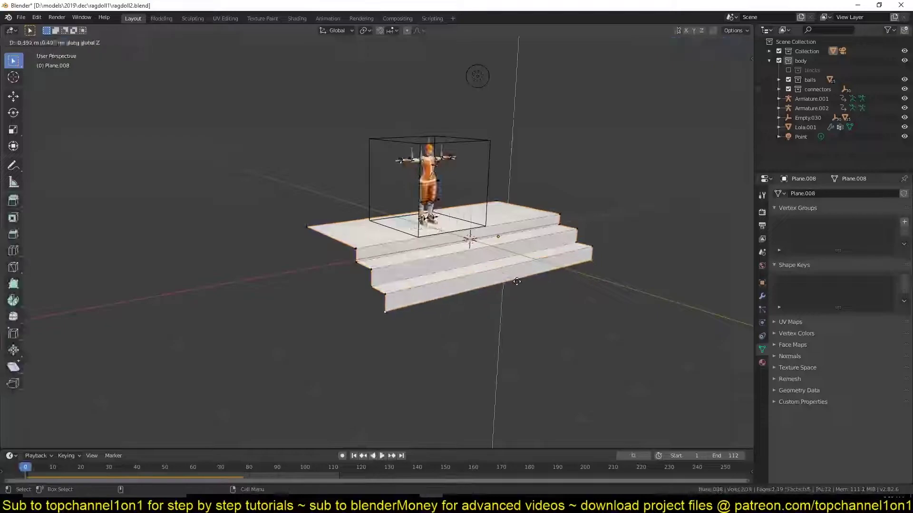
click(534, 289)
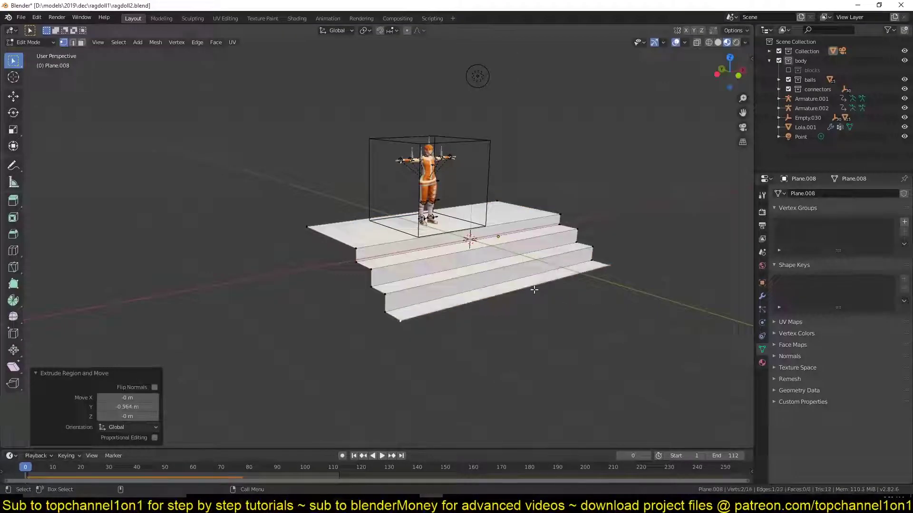
key(f)
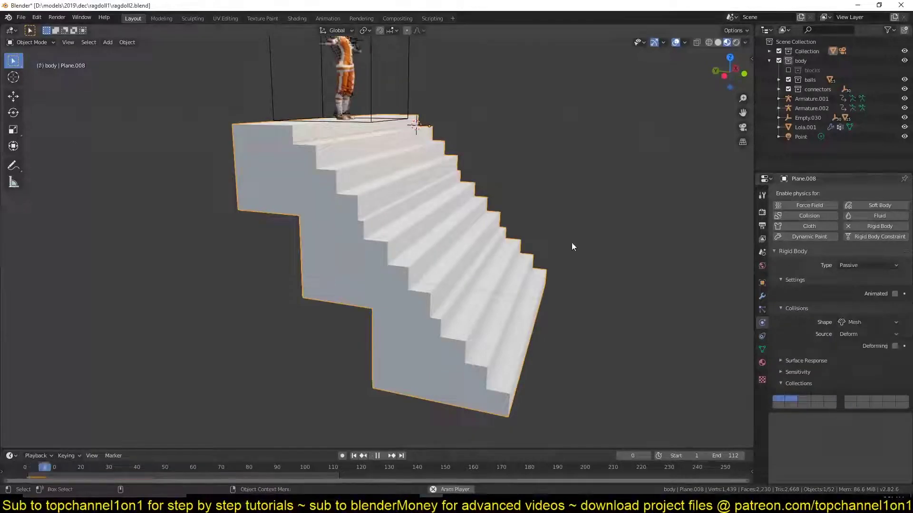
scroll(547, 126, up, 5)
Switch the ragdoll joint empties' rigid body constraint type from Point to Hinge.
middle_drag(546, 127, 505, 156)
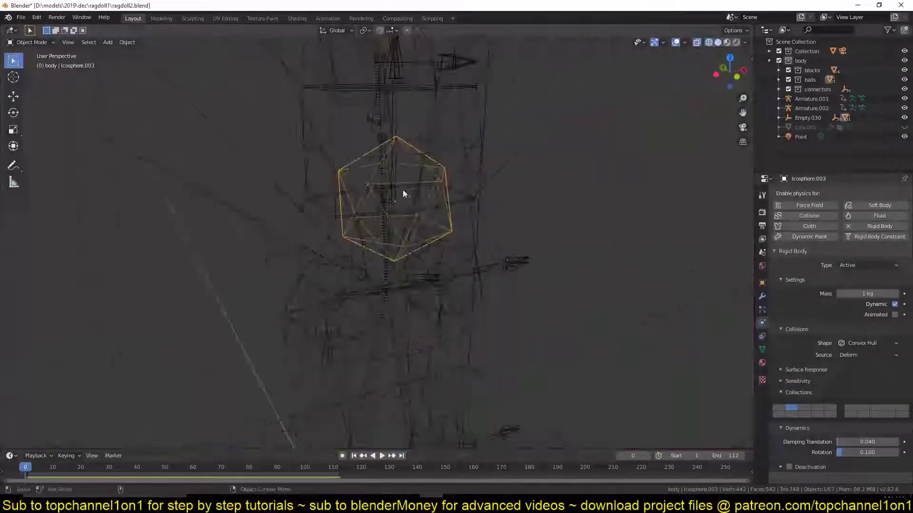
middle_drag(403, 193, 366, 194)
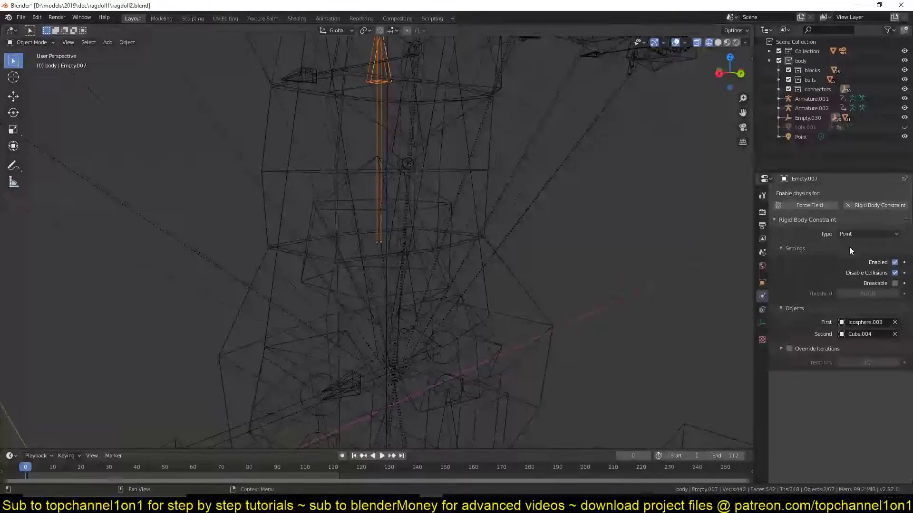
click(856, 234)
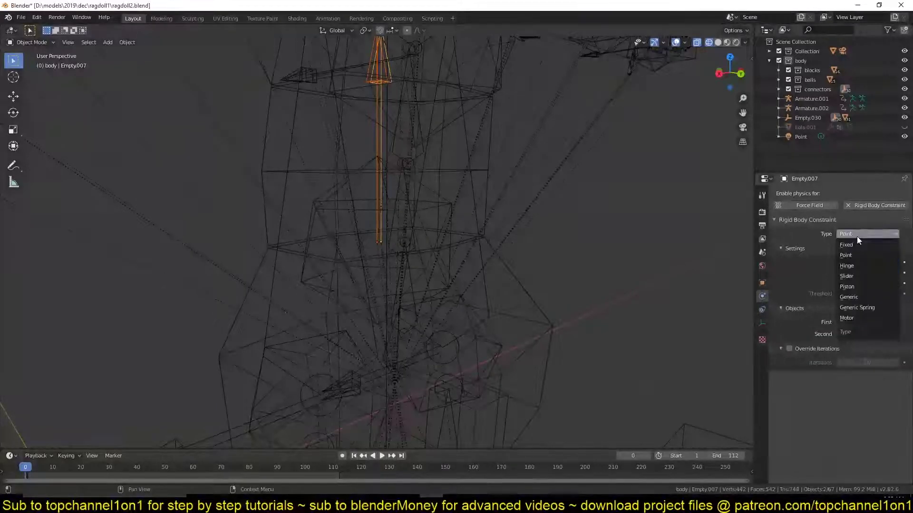
click(857, 266)
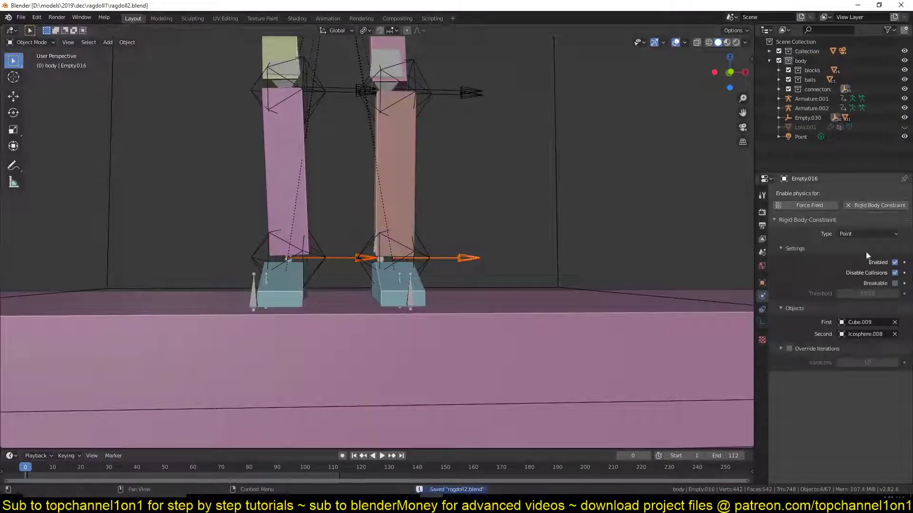
click(862, 269)
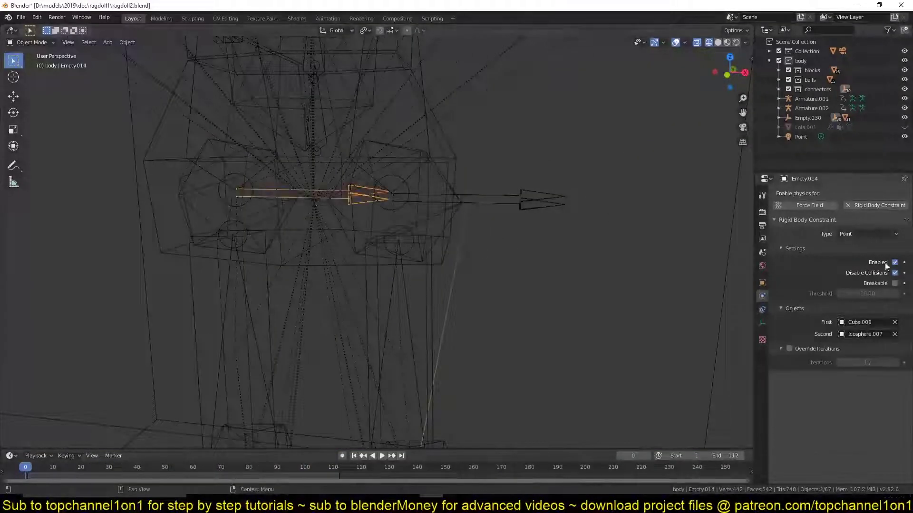
right_click(855, 235)
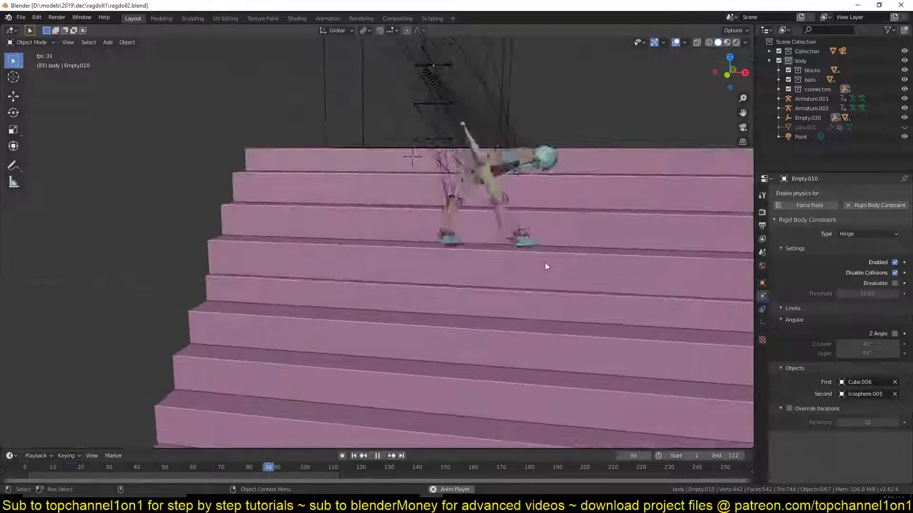
Zoom the viewport in on the top step beside the caged character.
scroll(408, 190, up, 3)
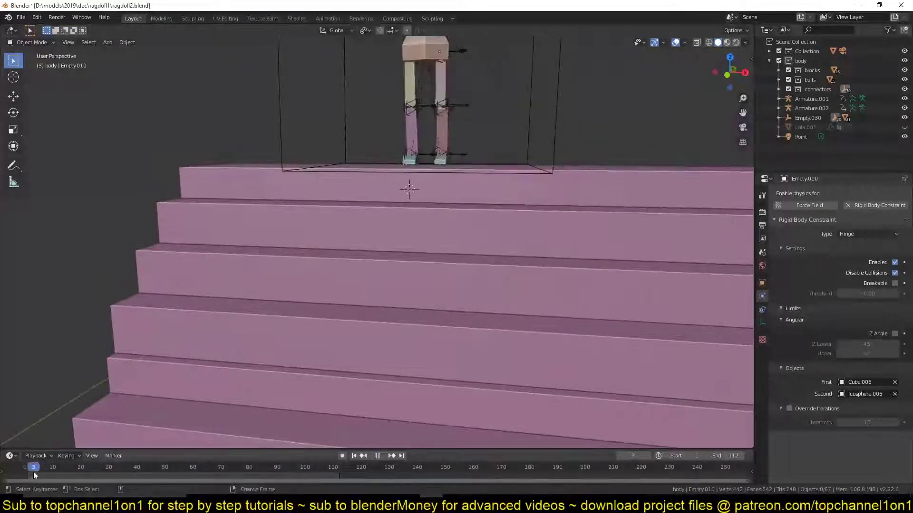
scroll(385, 199, up, 4)
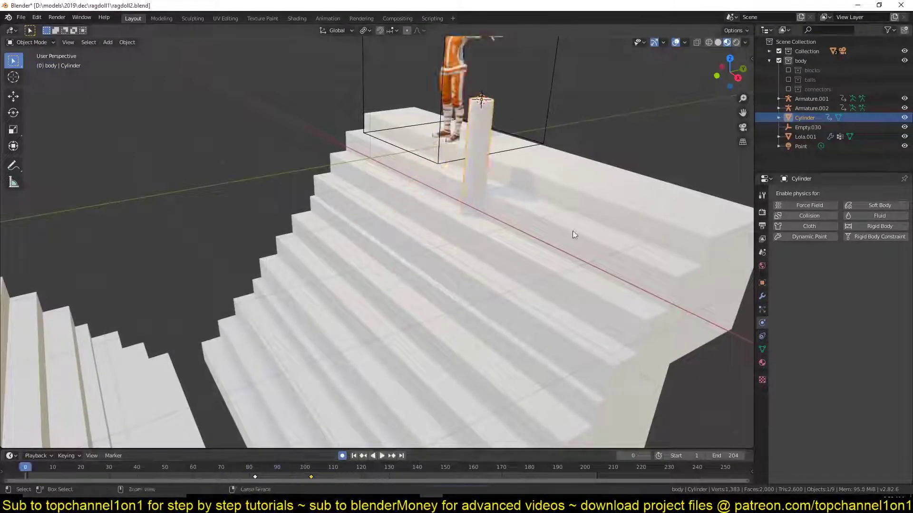
Give the cylinder rigid body physics, set its starting position, and save the file.
click(864, 228)
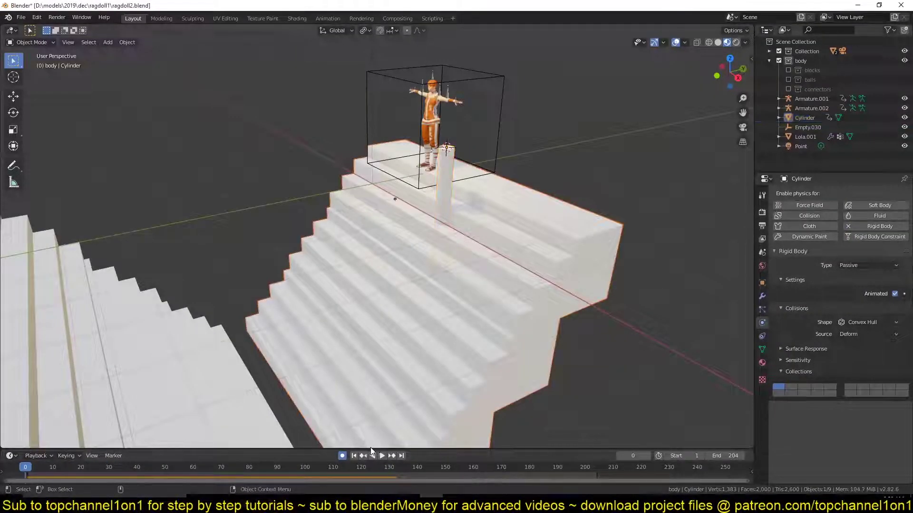
drag(372, 449, 371, 426)
click(448, 157)
click(474, 153)
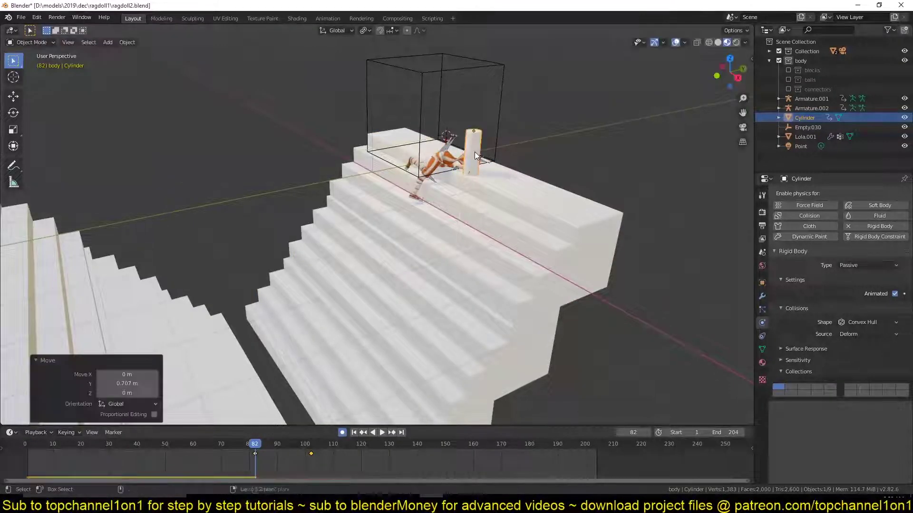
key(ctrl+s)
At frame 102, move the cylinder and tip it over on X, keyframe it, and save.
key(space)
click(311, 455)
key(g)
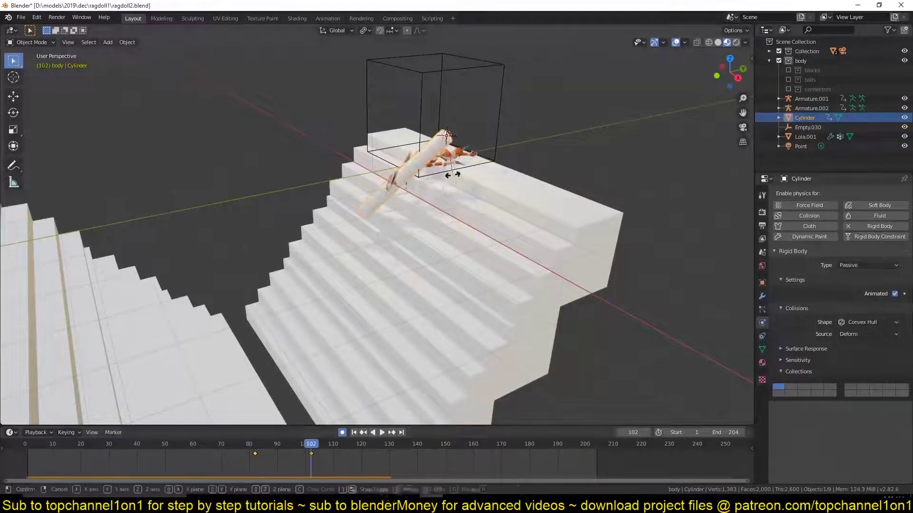
click(416, 161)
key(r)
key(x)
click(366, 444)
key(i)
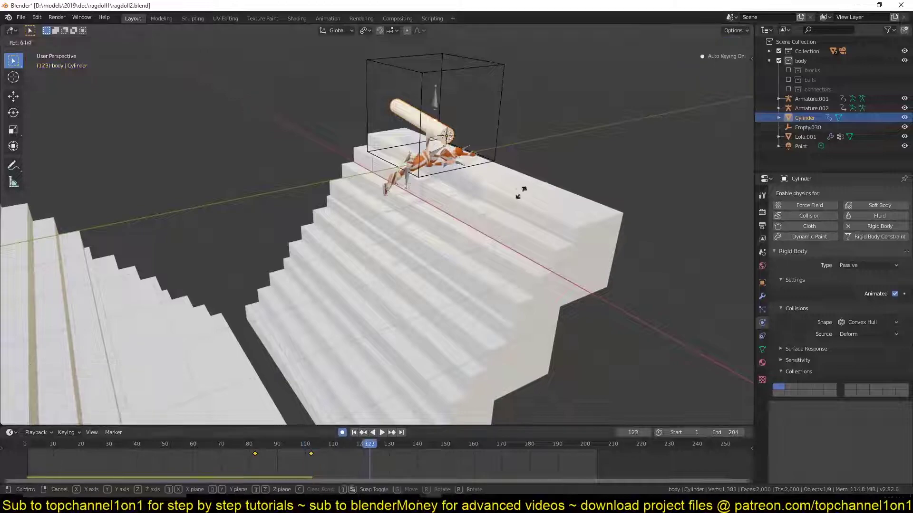
key(ctrl+s)
click(25, 445)
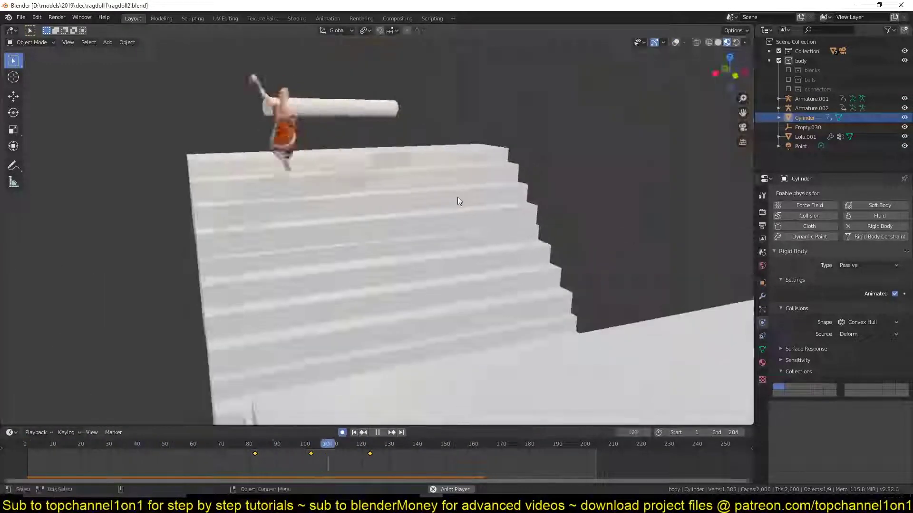
key(shift+Left)
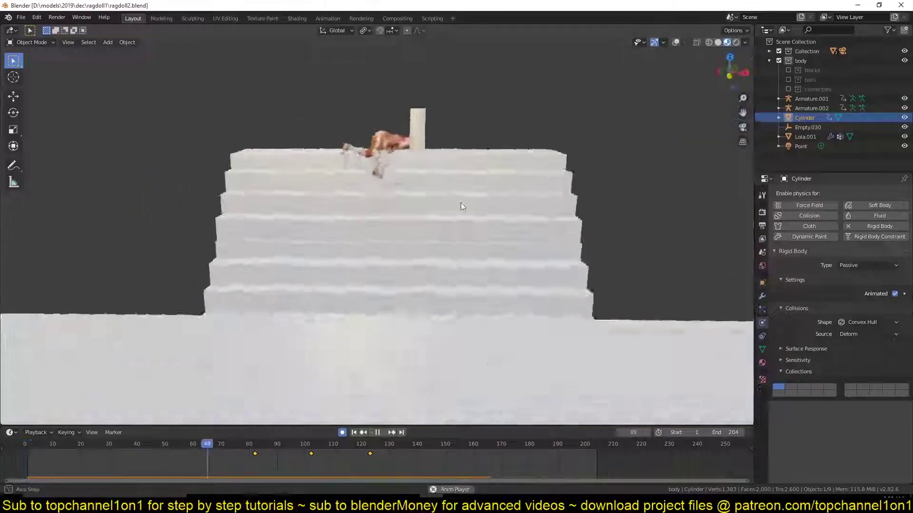